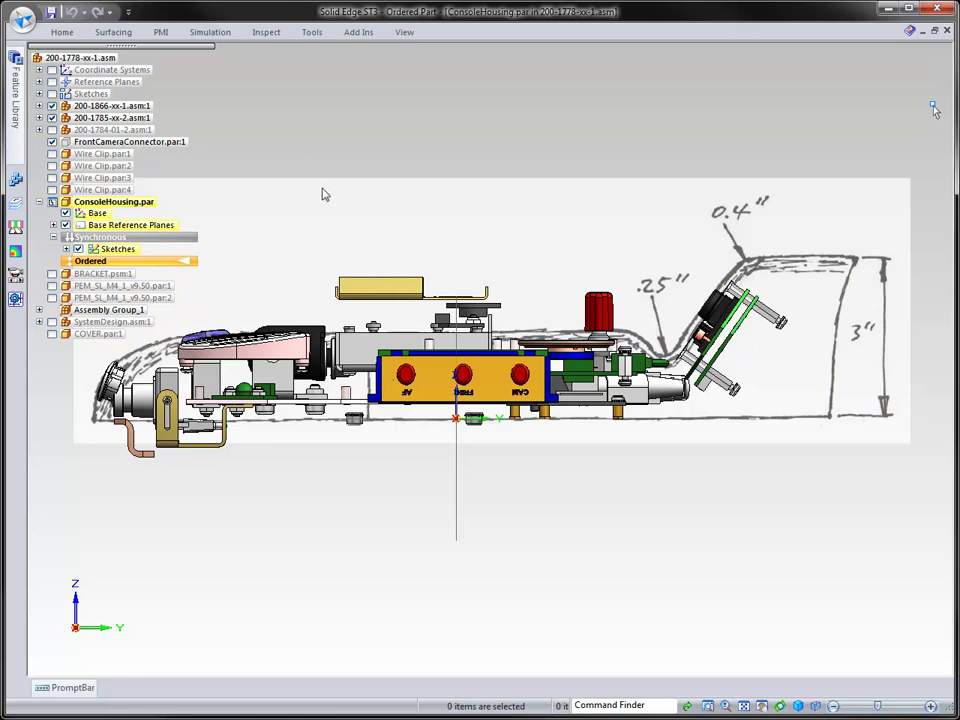
Hide the other assembly components around the console housing and switch the part to the synchronous environment
{"action": "left_click", "coordinate": [376, 146]}
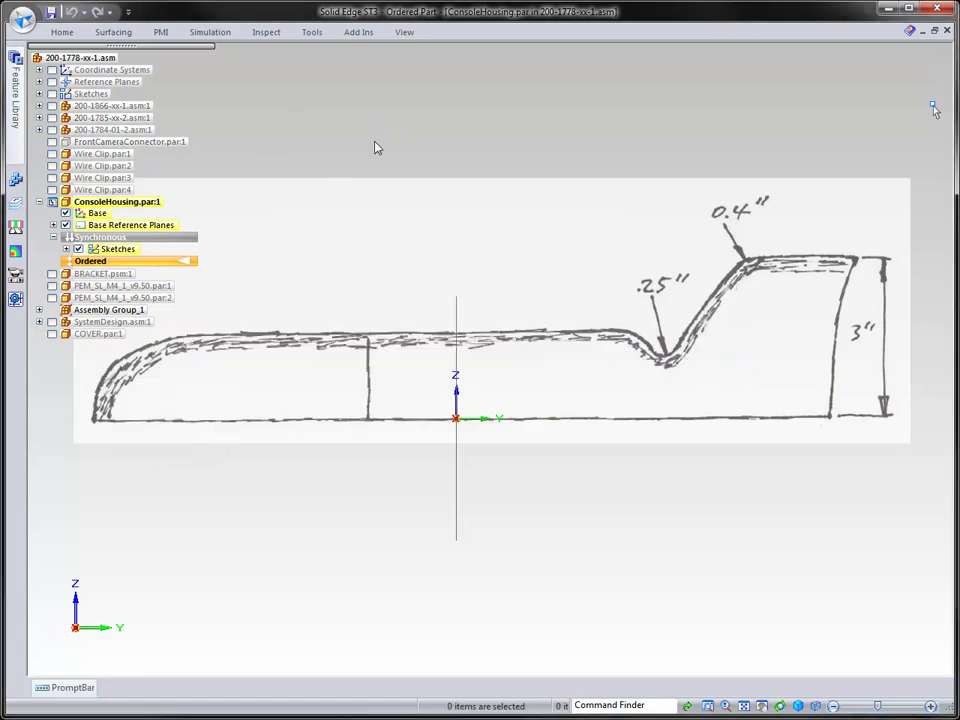
{"action": "key", "text": "ctrl+i"}
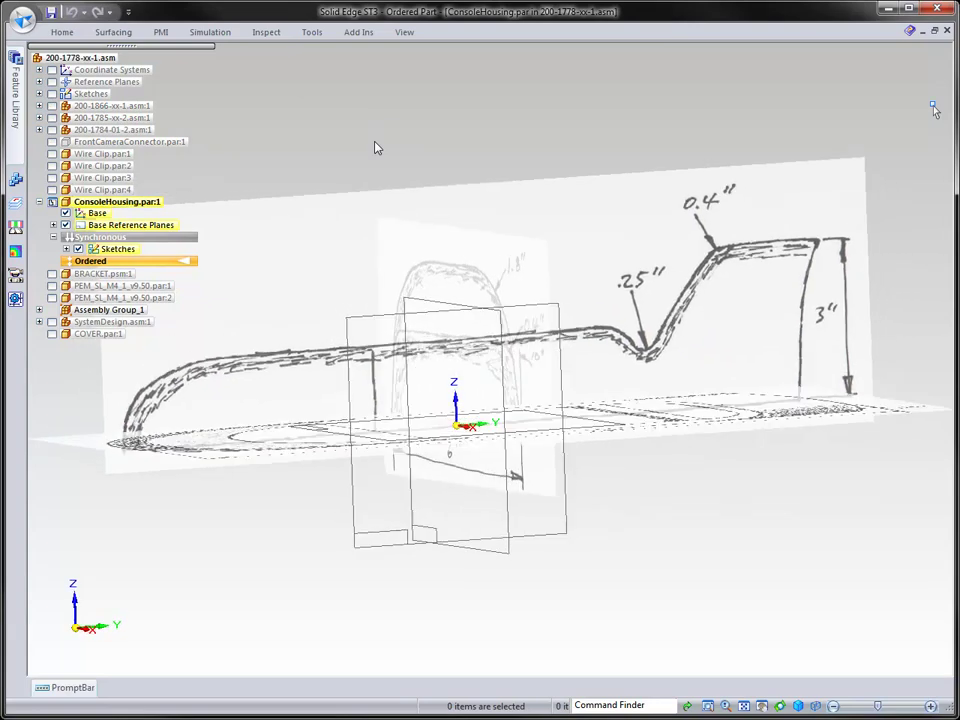
{"action": "left_click", "coordinate": [153, 242]}
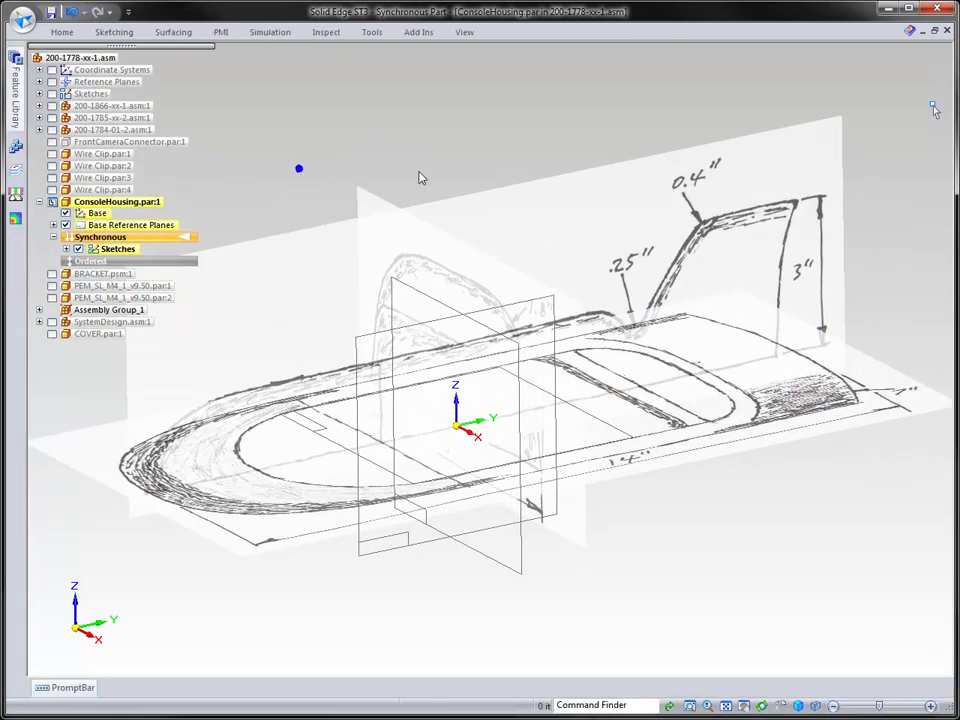
Draw a closed line profile on the locked YZ plane, tracing the side-view sketch with a front edge about 1.55 in high
{"action": "left_click", "coordinate": [338, 171]}
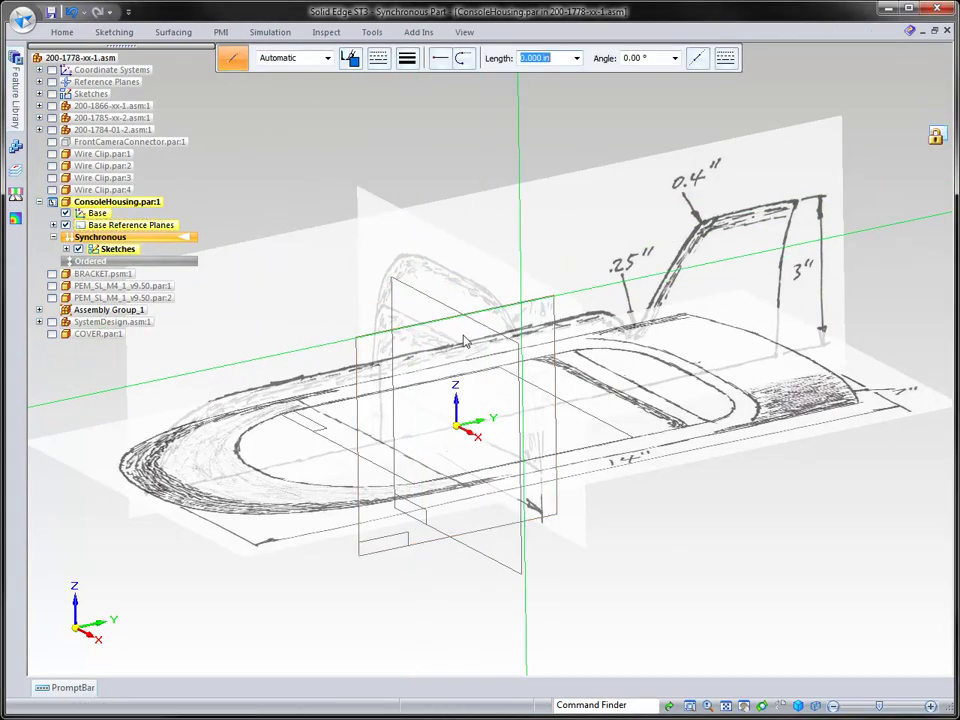
{"action": "key", "text": "F3"}
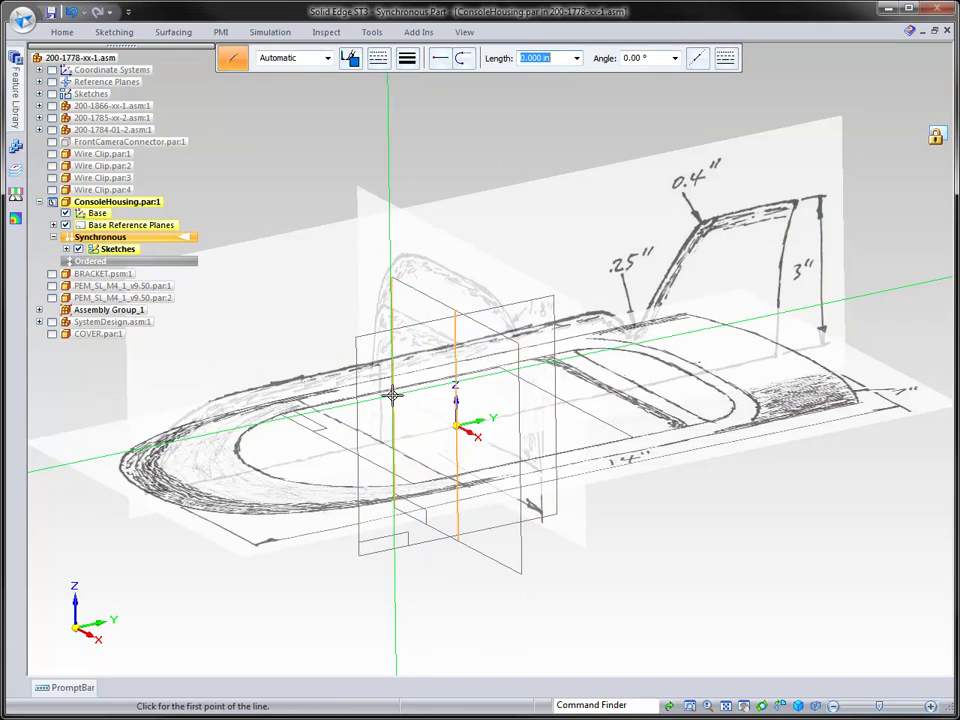
{"action": "key", "text": "ctrl+h"}
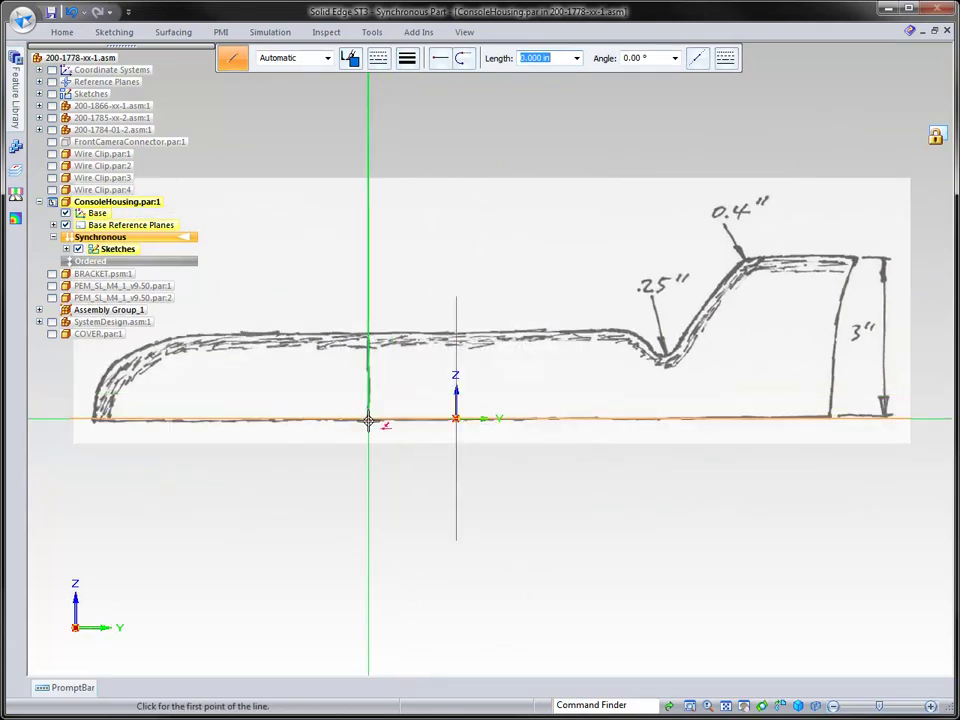
{"action": "left_click", "coordinate": [368, 421]}
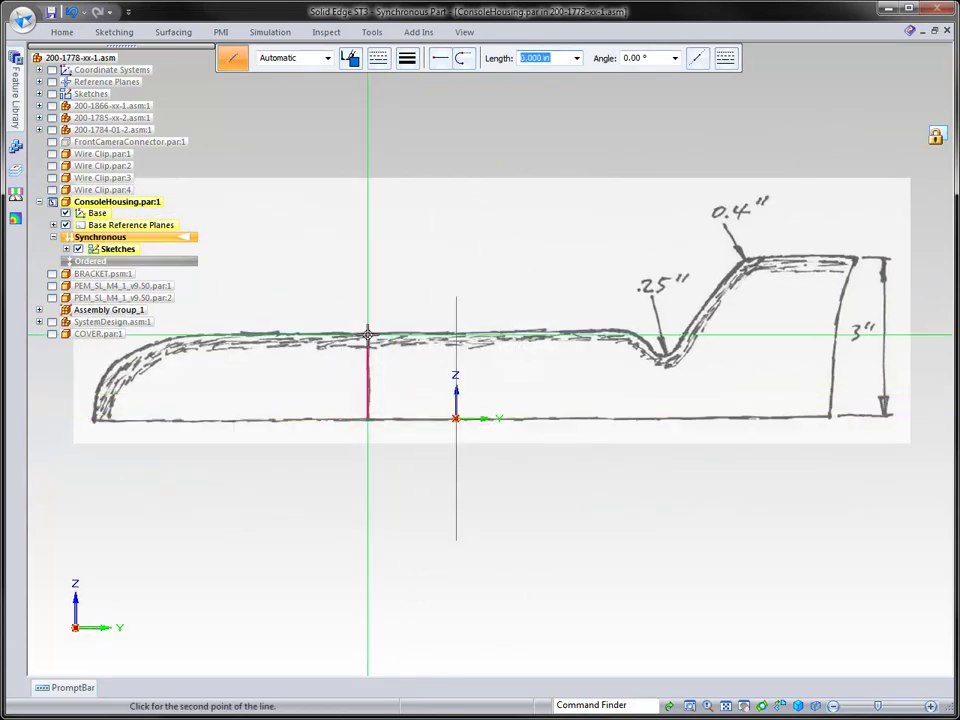
{"action": "left_click", "coordinate": [368, 334]}
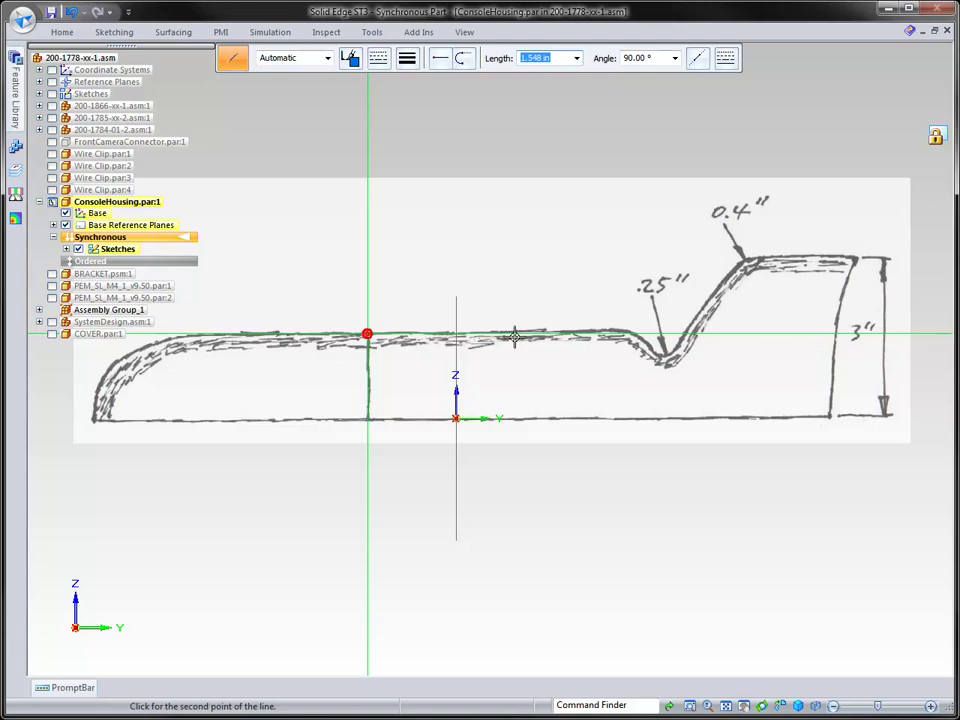
{"action": "left_click", "coordinate": [620, 334]}
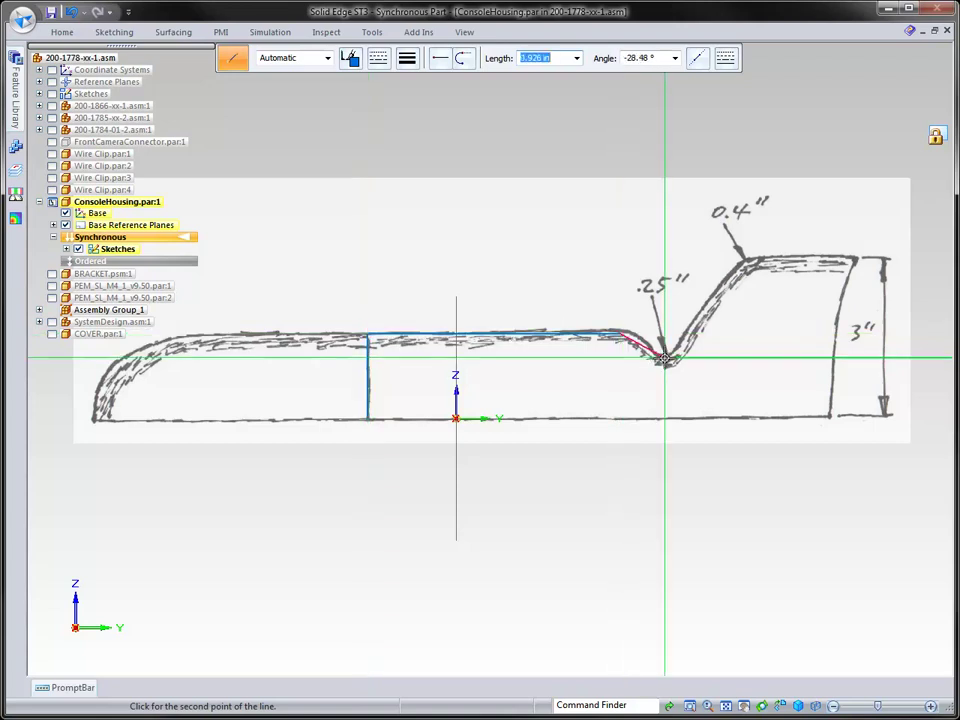
{"action": "left_click", "coordinate": [744, 257]}
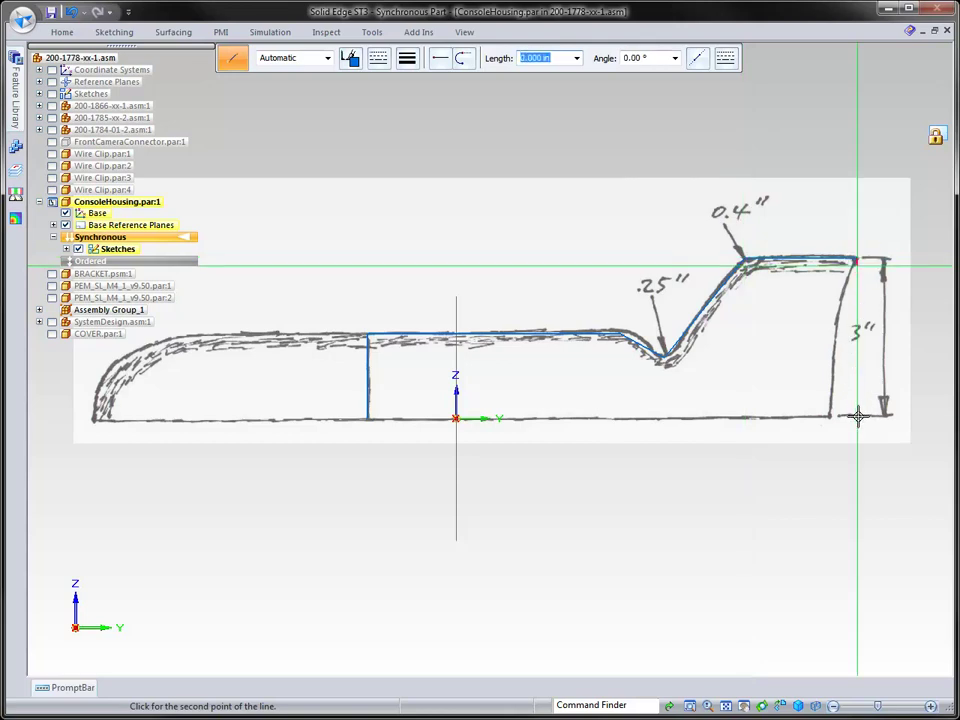
{"action": "left_click", "coordinate": [856, 406]}
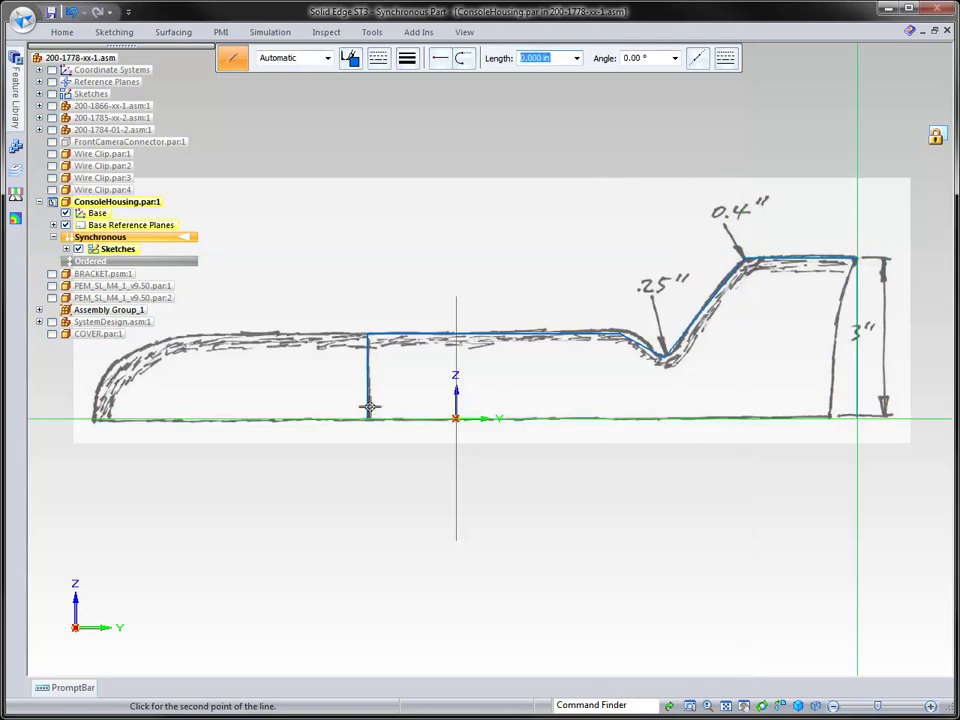
{"action": "left_click", "coordinate": [367, 420]}
{"action": "right_click", "coordinate": [407, 274]}
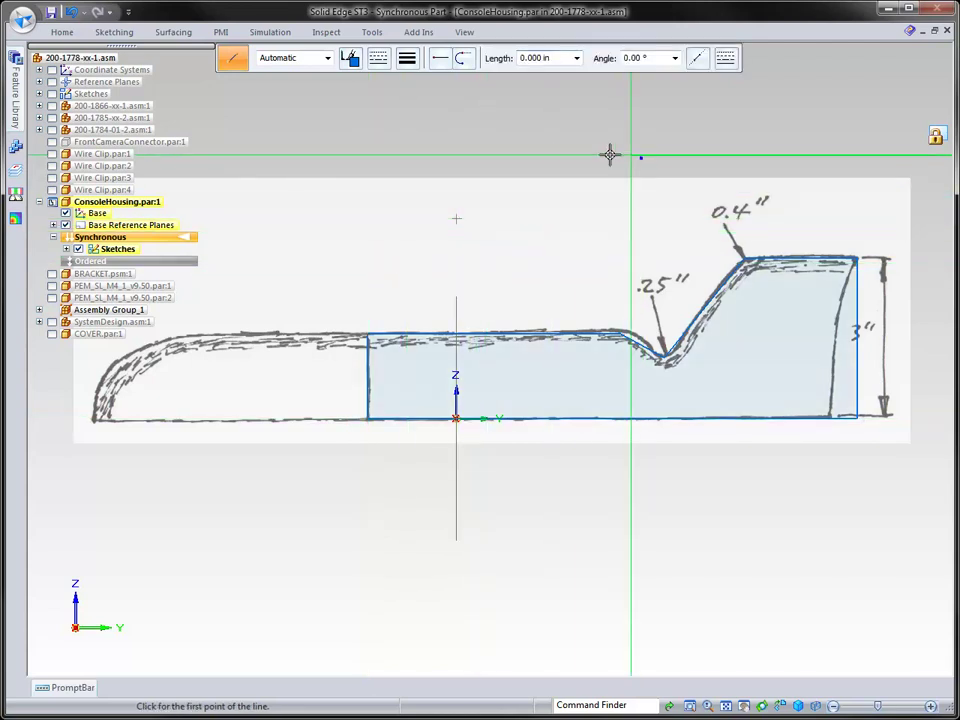
Dimension the profile's rear vertical edge and set its height to 3 in
{"action": "right_click", "coordinate": [540, 155]}
{"action": "left_click", "coordinate": [570, 160]}
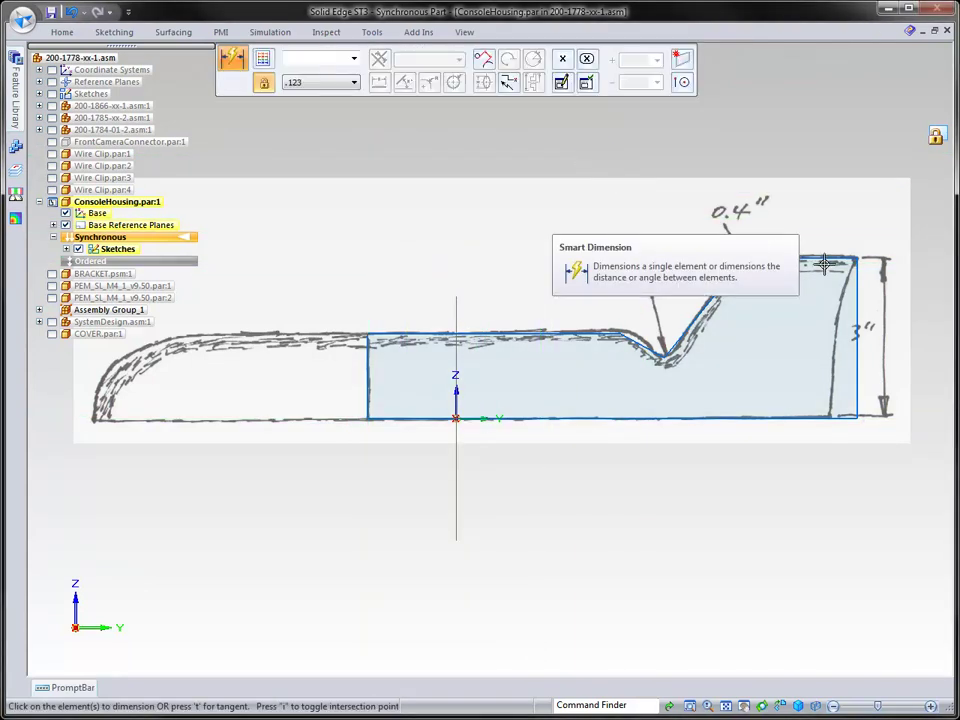
{"action": "left_click", "coordinate": [858, 295]}
{"action": "left_click", "coordinate": [917, 294]}
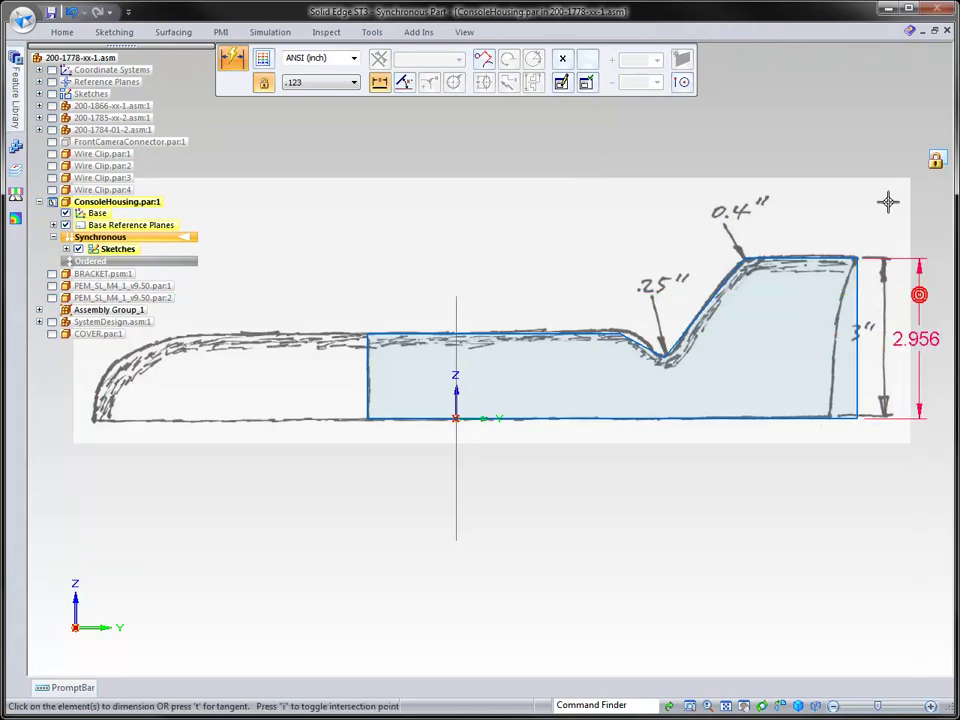
{"action": "type", "text": "3"}
{"action": "key", "text": "Return"}
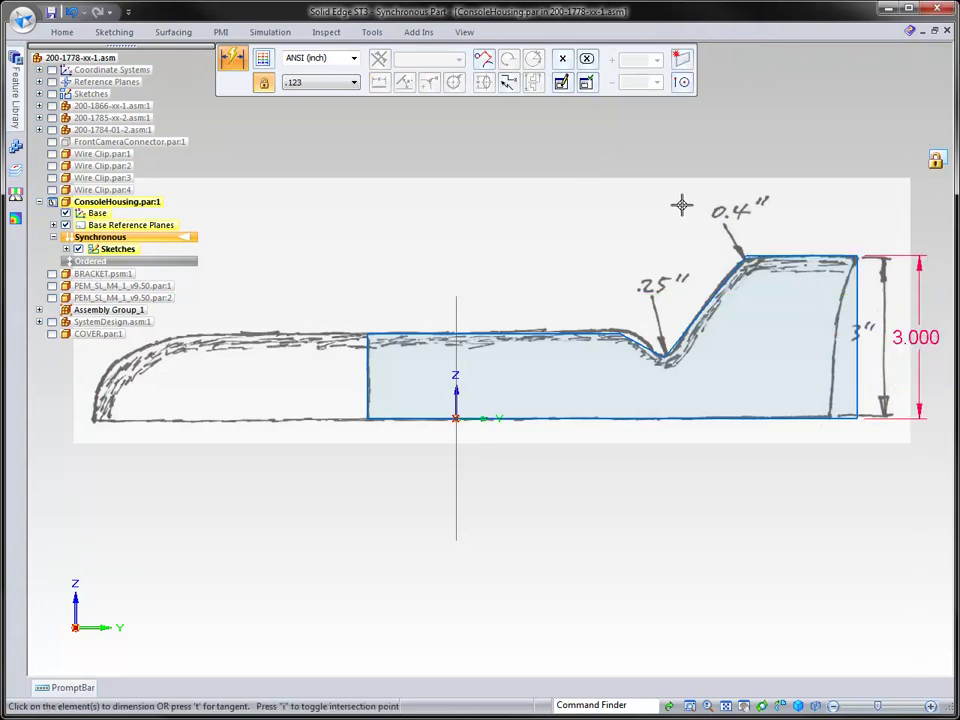
Extrude the closed profile symmetrically about 6.108 in wide to match the outline in the top-view sketch
{"action": "key", "text": "ctrl+i"}
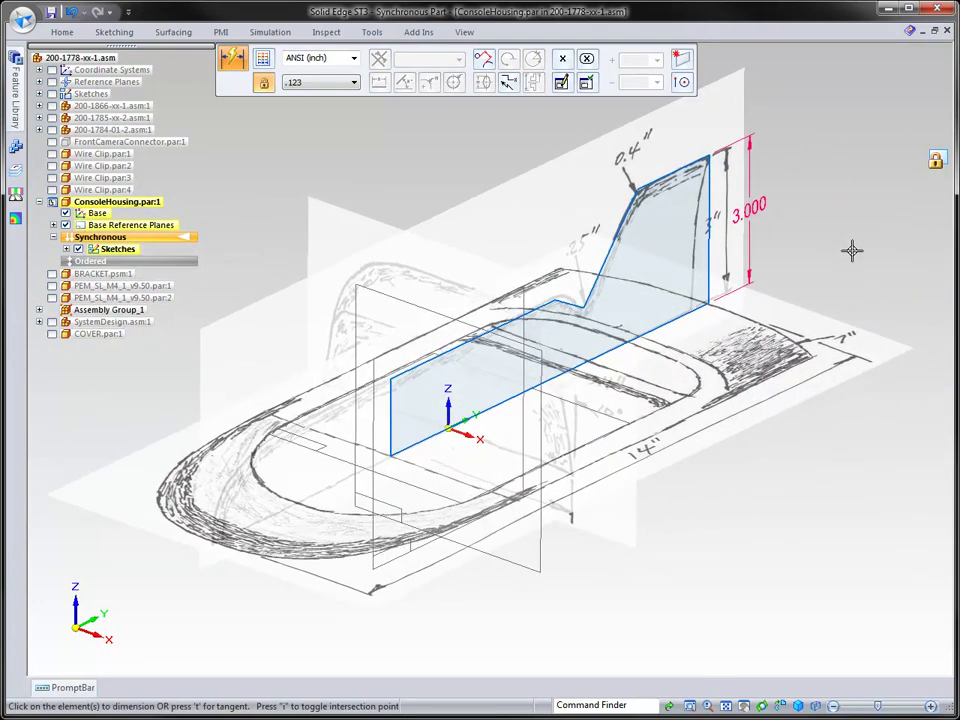
{"action": "right_click", "coordinate": [862, 275]}
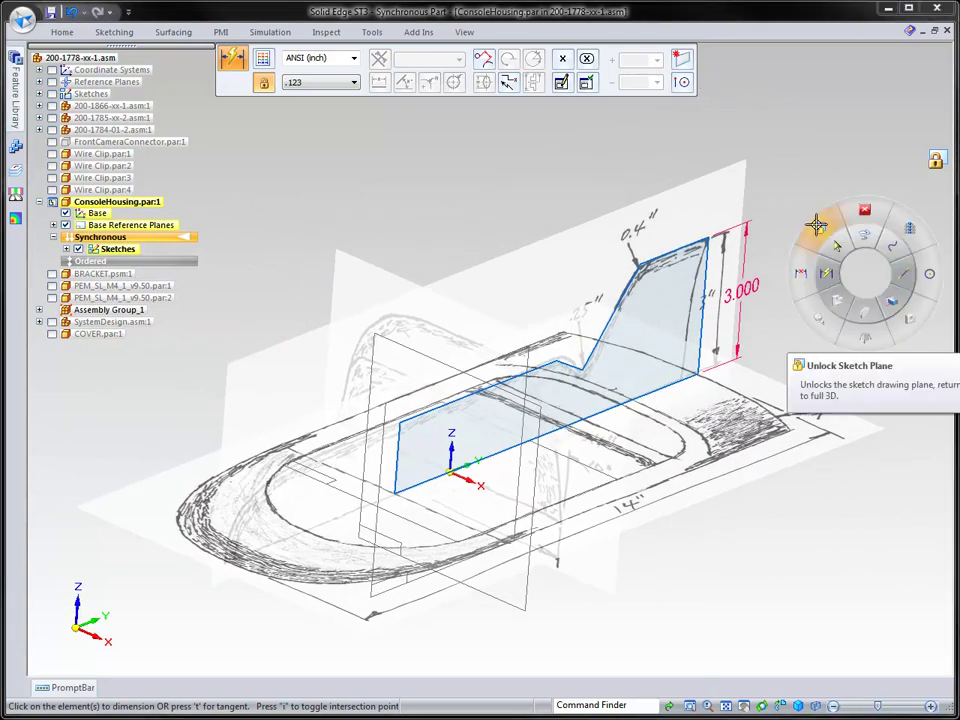
{"action": "left_click", "coordinate": [842, 250]}
{"action": "left_click", "coordinate": [659, 320]}
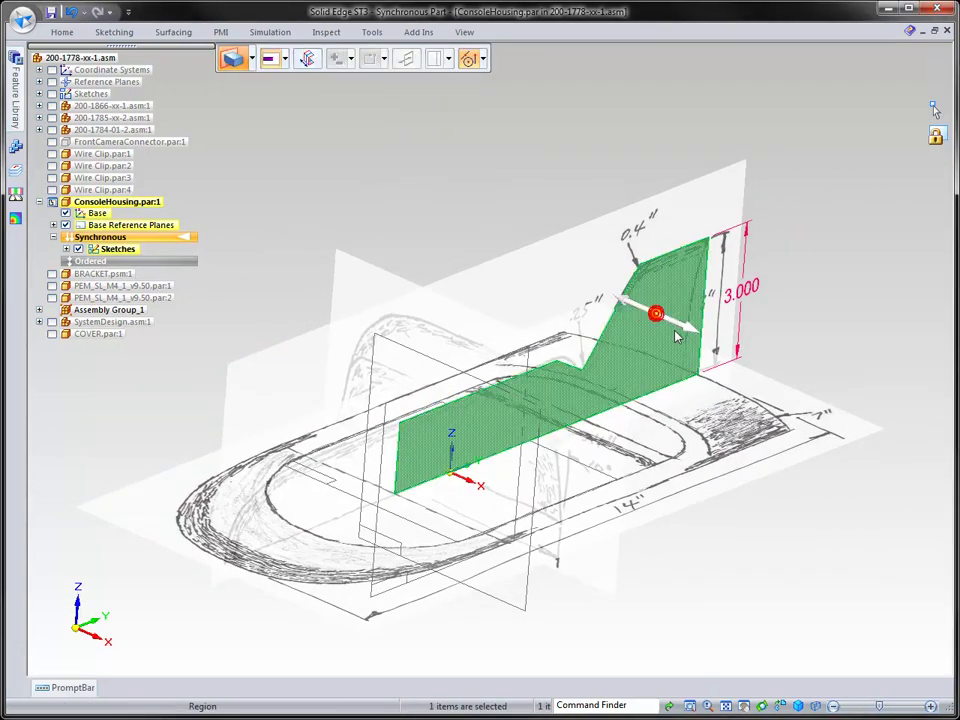
{"action": "left_click", "coordinate": [668, 318]}
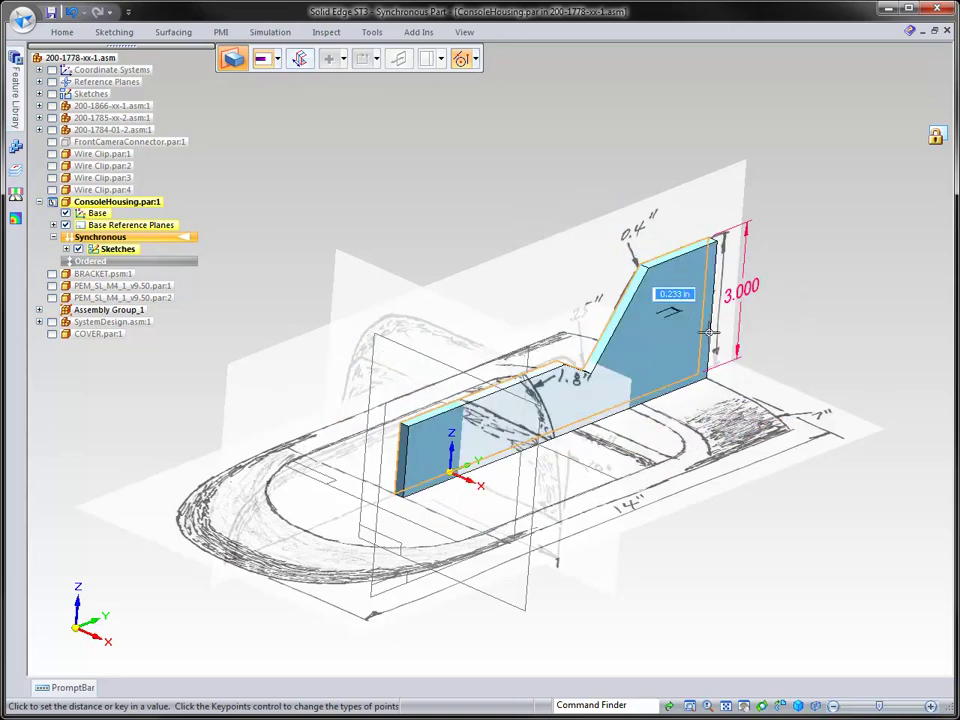
{"action": "left_click", "coordinate": [300, 58]}
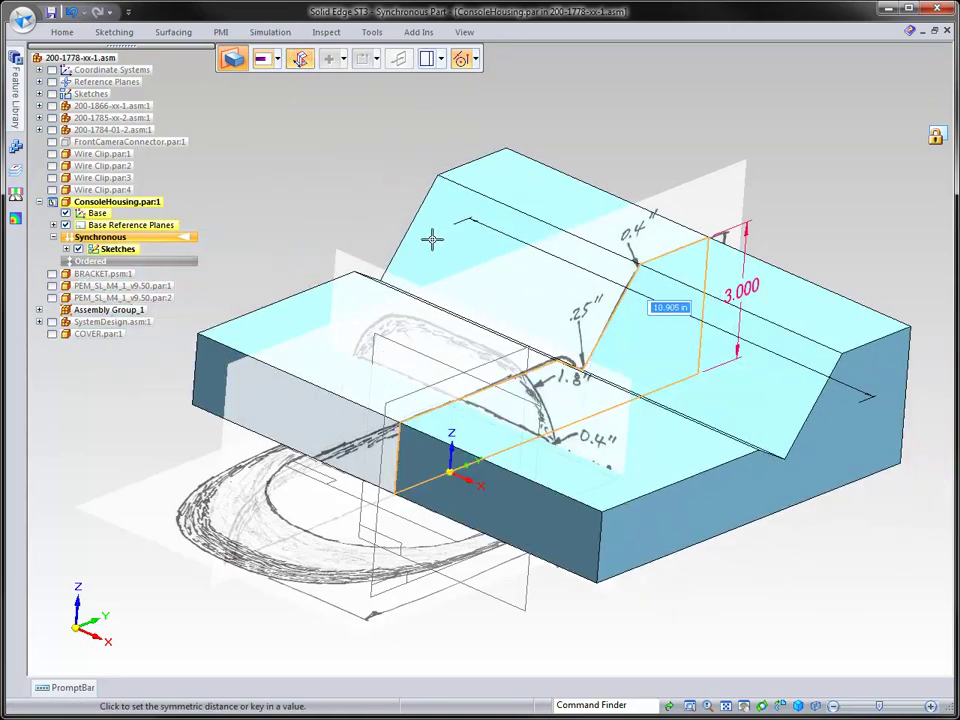
{"action": "key", "text": "ctrl+t"}
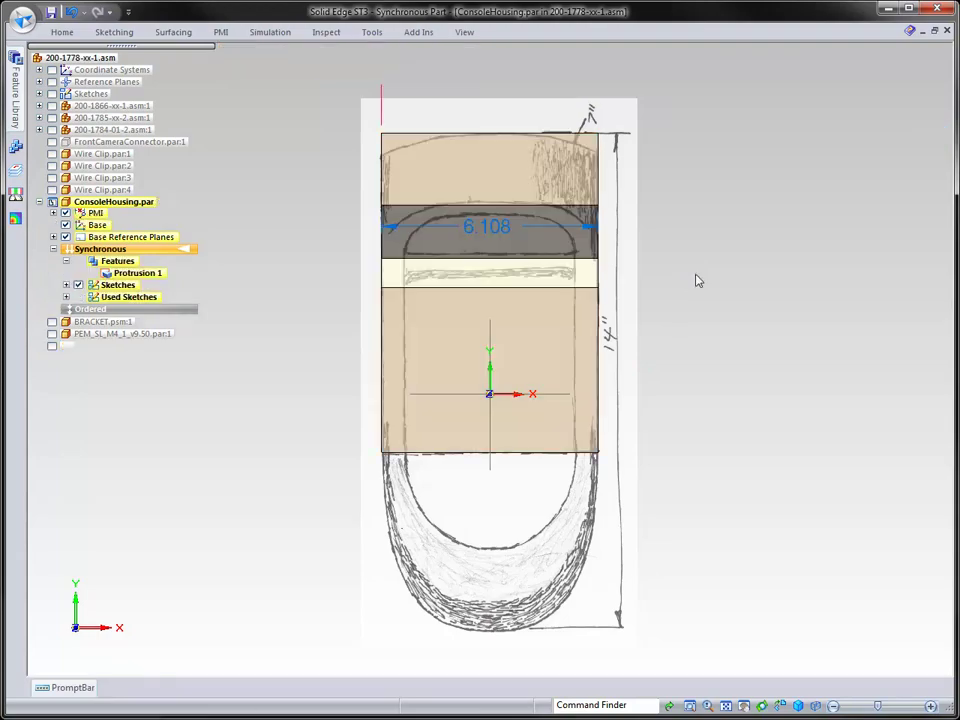
Round the raised block's front top edge, the deck's crest edge and the upper edges along both sides with a 0.4 in radius
{"action": "key", "text": "ctrl+i"}
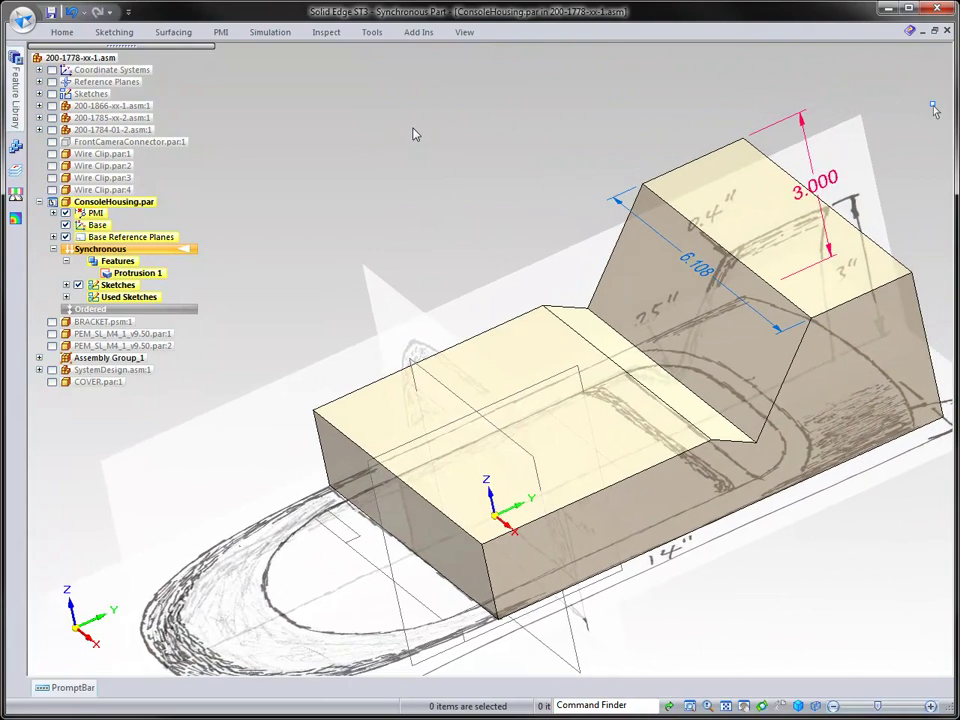
{"action": "right_click_drag", "start_coordinate": [416, 162], "coordinate": [418, 171]}
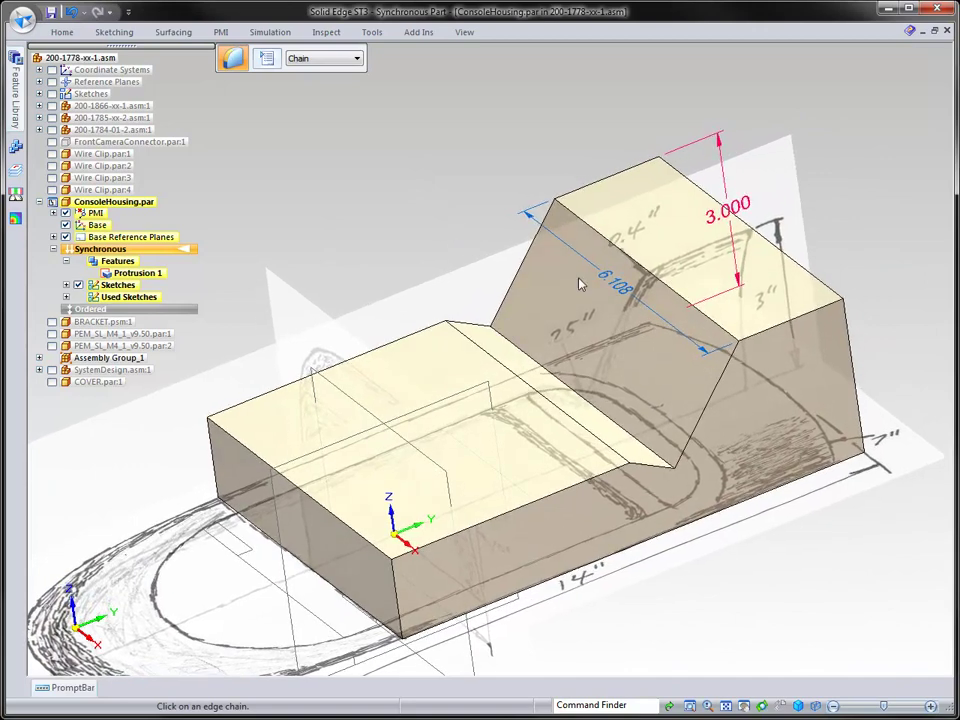
{"action": "left_click", "coordinate": [607, 246]}
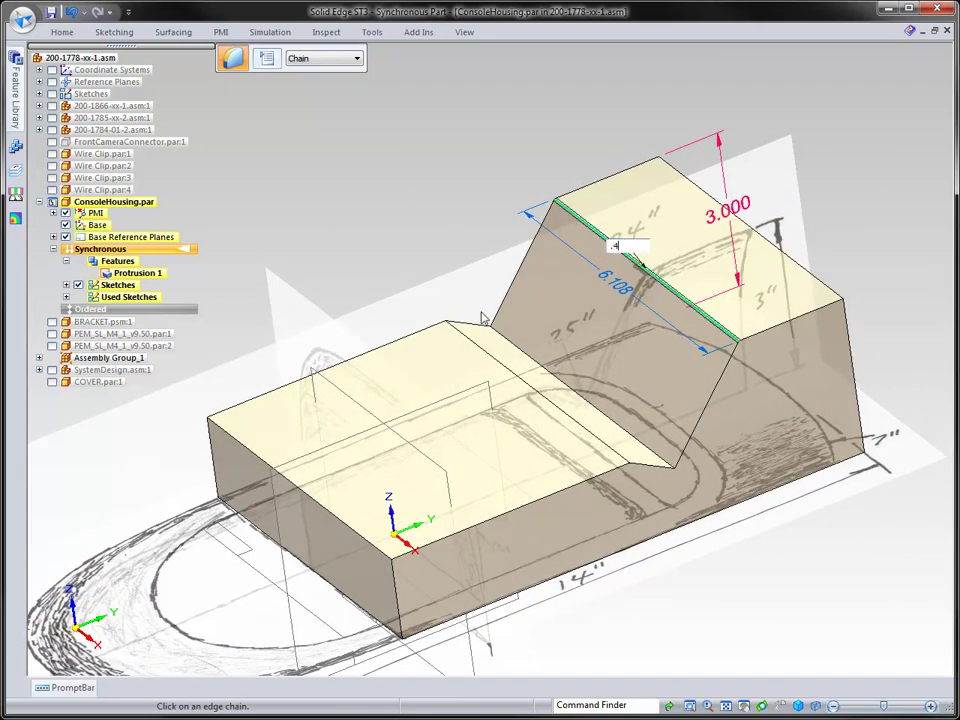
{"action": "key", "text": "Return"}
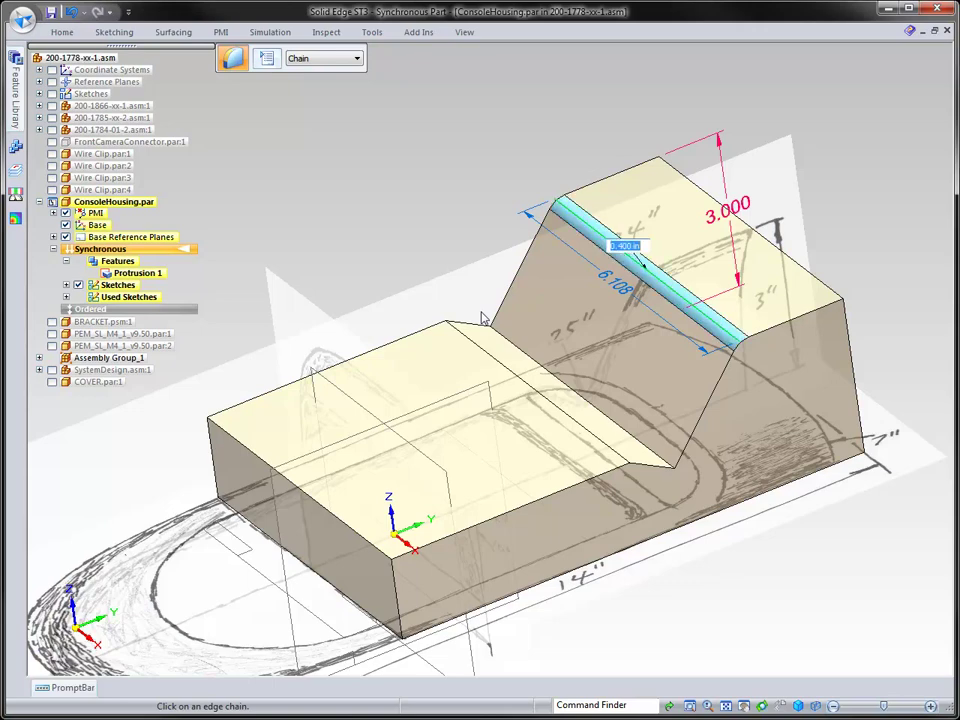
{"action": "left_click", "coordinate": [495, 364]}
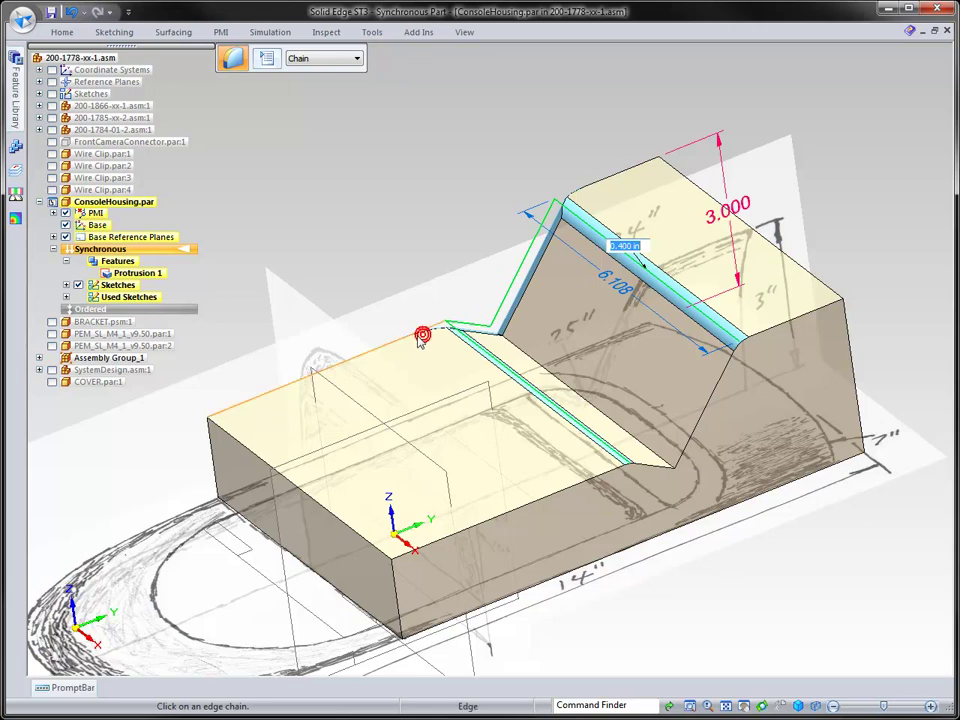
{"action": "left_click", "coordinate": [572, 489]}
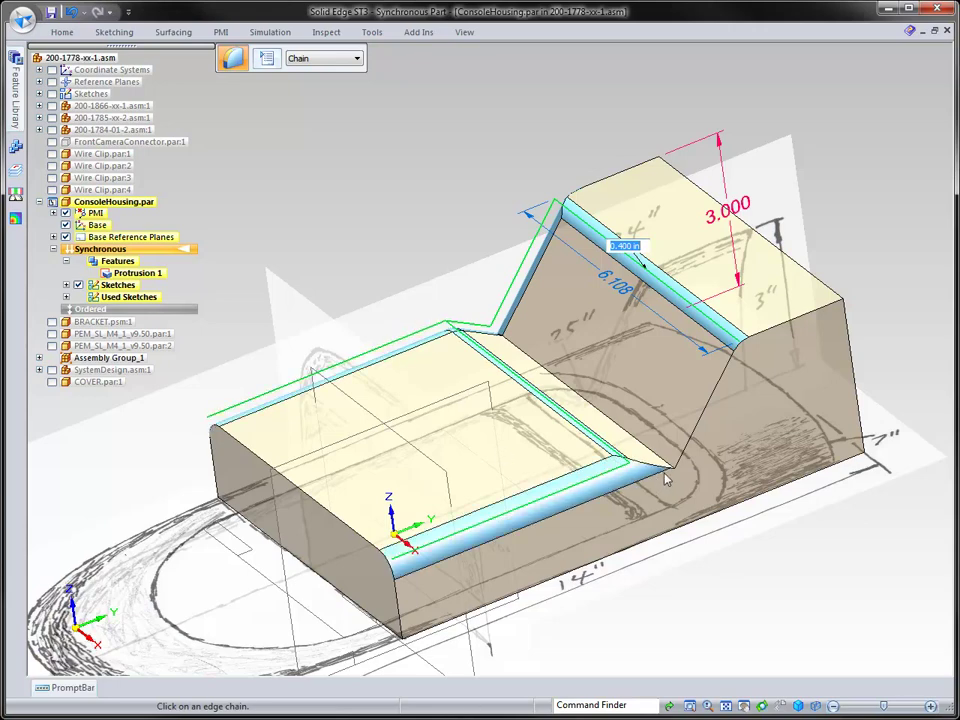
{"action": "left_click", "coordinate": [690, 436]}
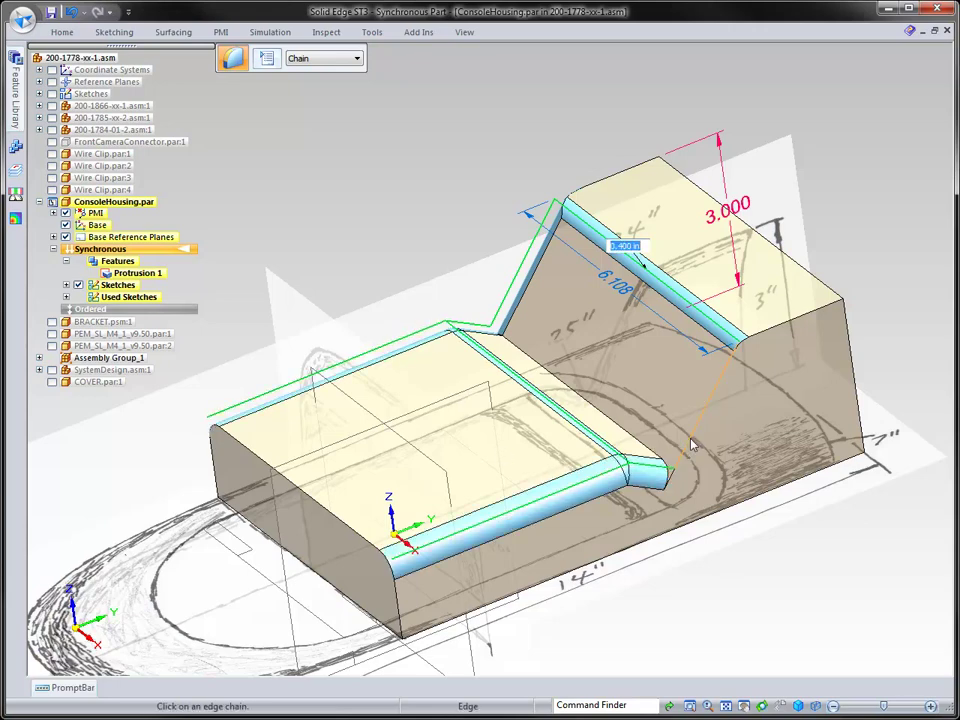
{"action": "left_click", "coordinate": [765, 334]}
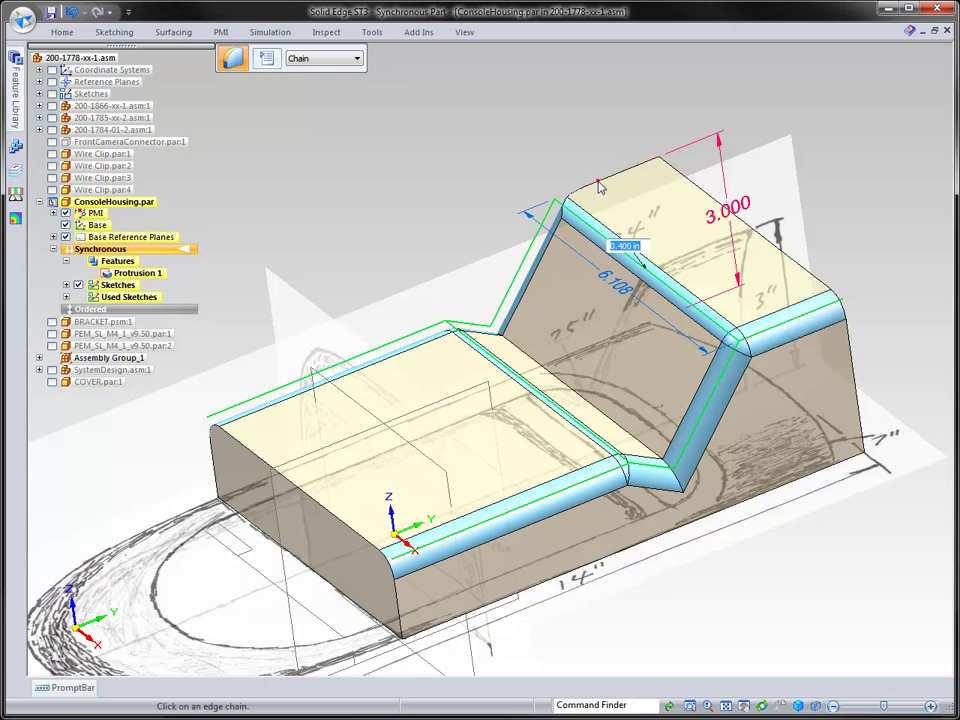
{"action": "left_click", "coordinate": [574, 184]}
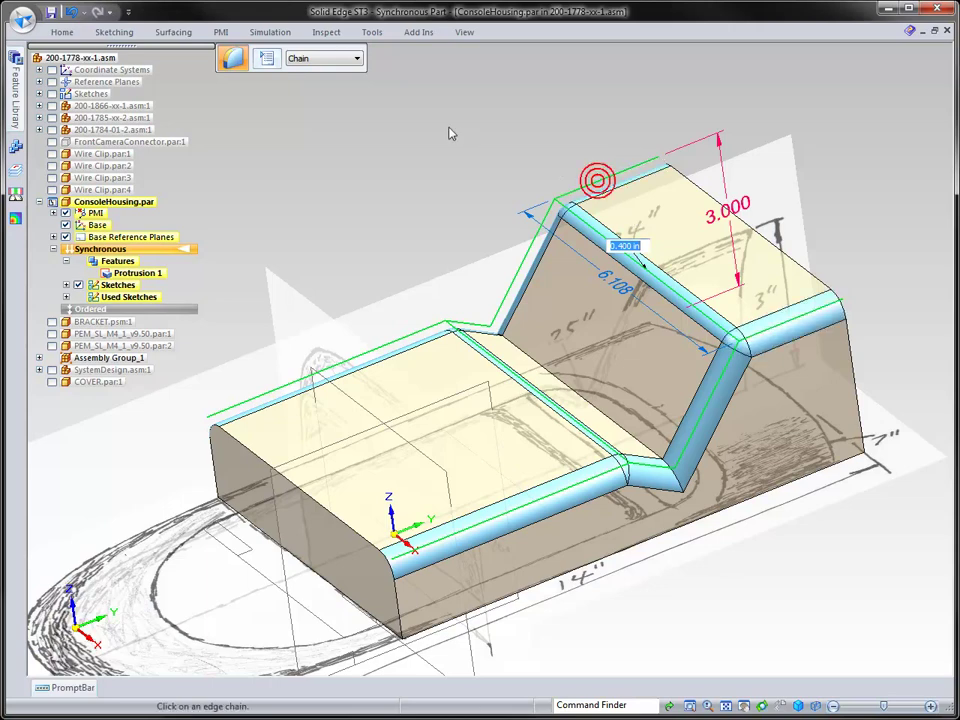
{"action": "right_click", "coordinate": [390, 152]}
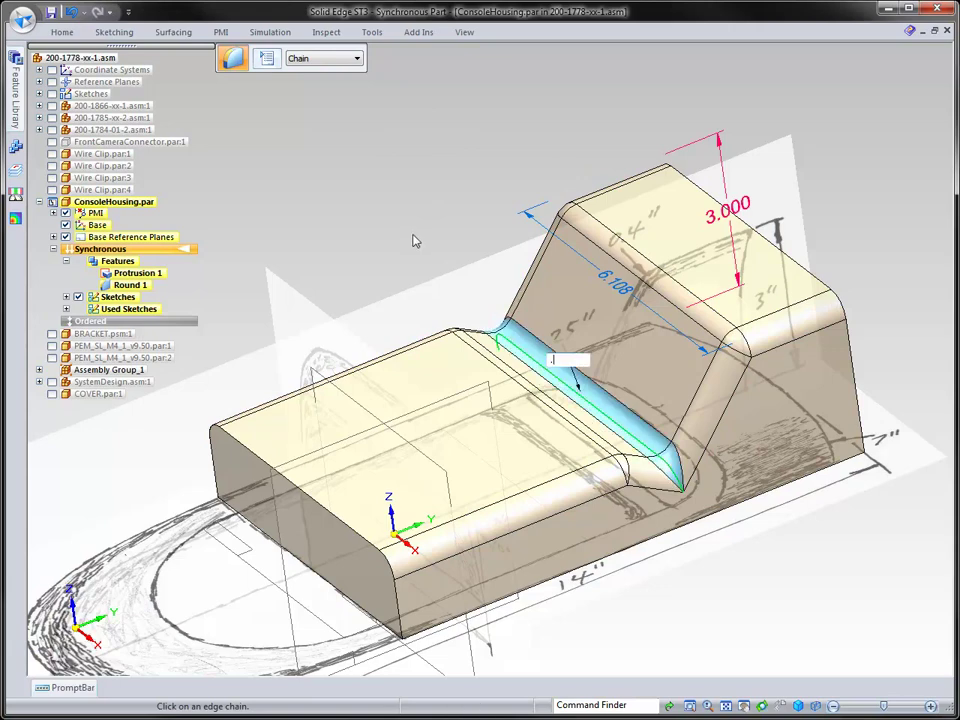
Round the valley edge between the deck and the sloped face with a 0.25 in radius
{"action": "key", "text": "Return"}
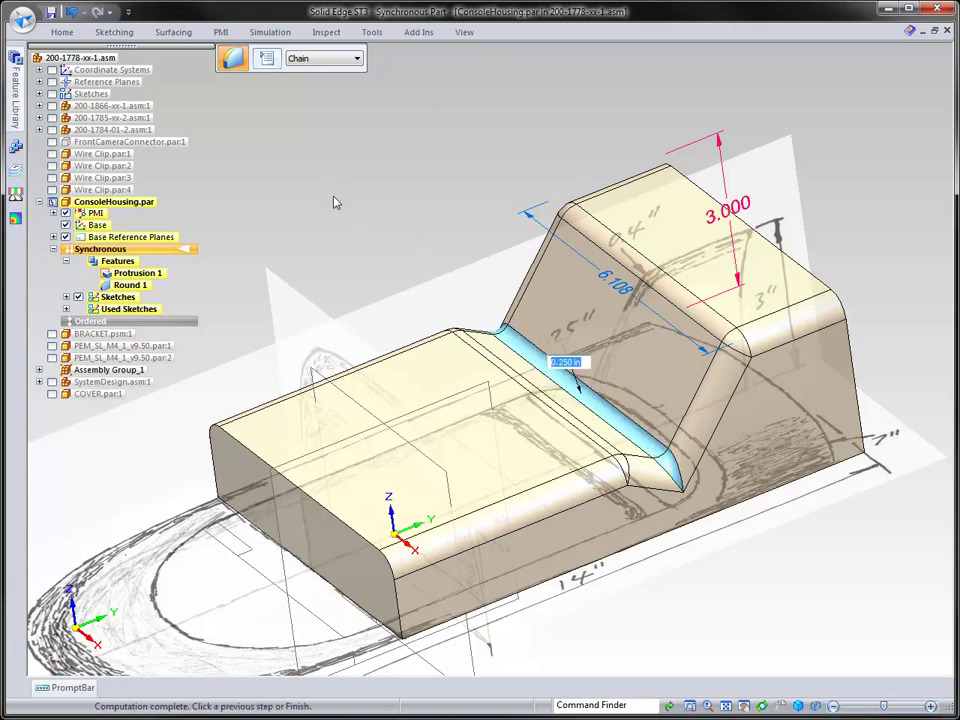
{"action": "right_click", "coordinate": [336, 202]}
{"action": "key", "text": "Escape"}
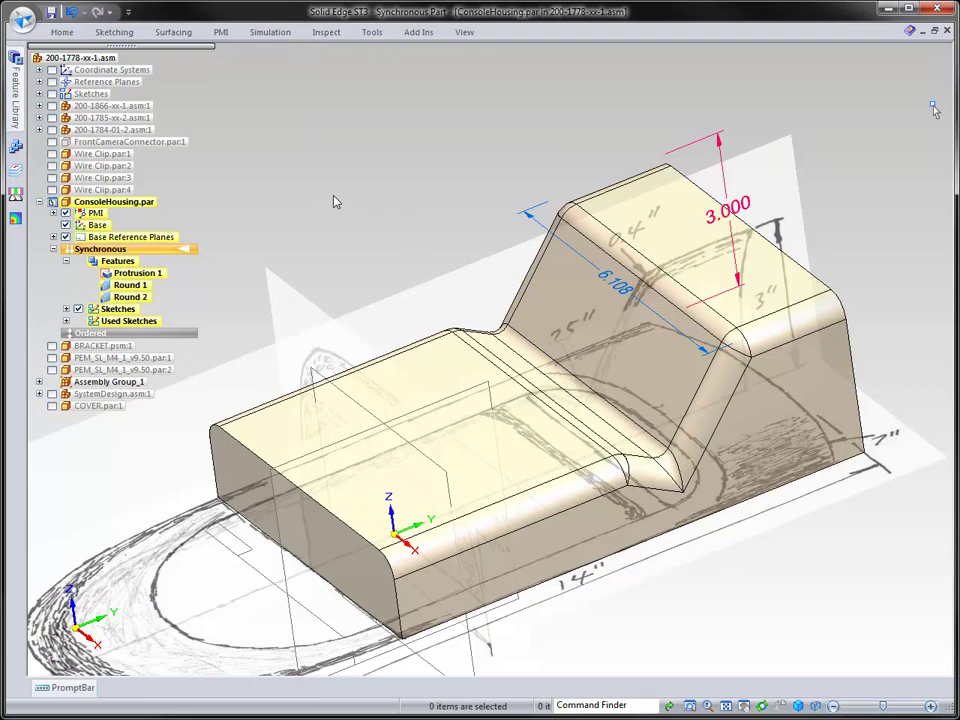
Reorder the rounds at both outer ends of the valley, where the 0.25 in round meets the side rounds
{"action": "middle_click_drag", "start_coordinate": [403, 251], "coordinate": [294, 191]}
{"action": "key", "text": "ctrl+i"}
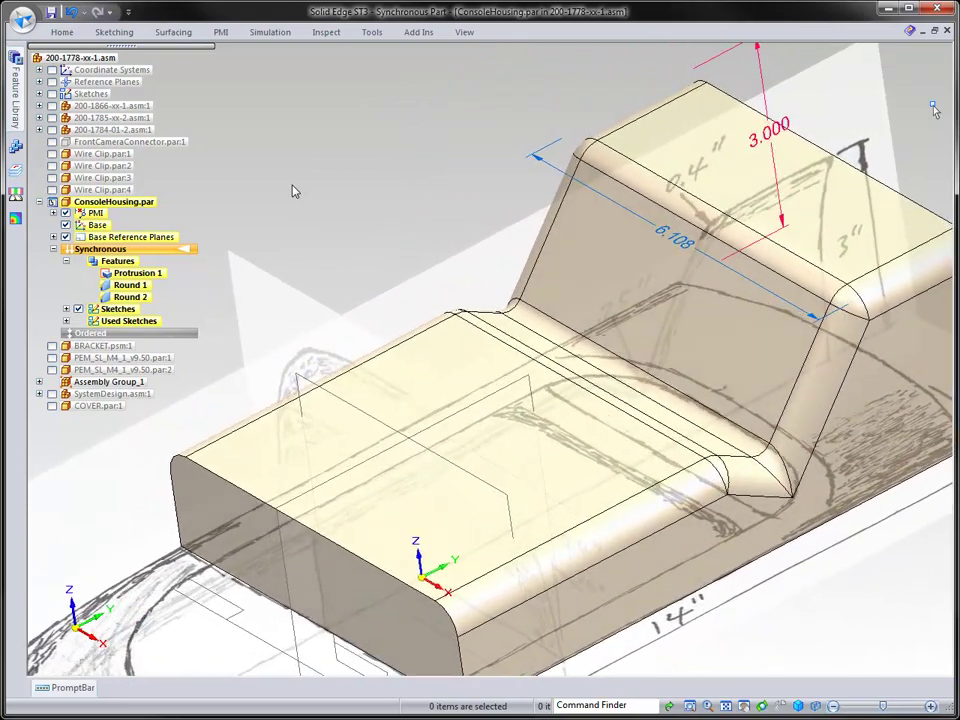
{"action": "left_click", "coordinate": [826, 476]}
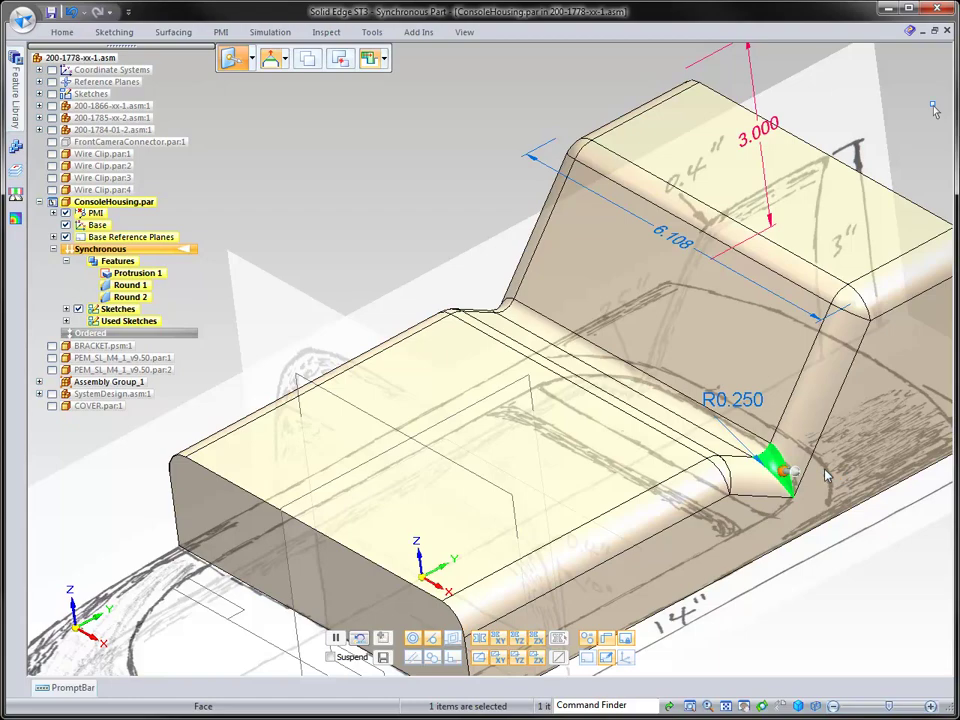
{"action": "middle_click_drag", "start_coordinate": [820, 474], "coordinate": [393, 225]}
{"action": "left_click", "coordinate": [388, 225], "text": "ctrl"}
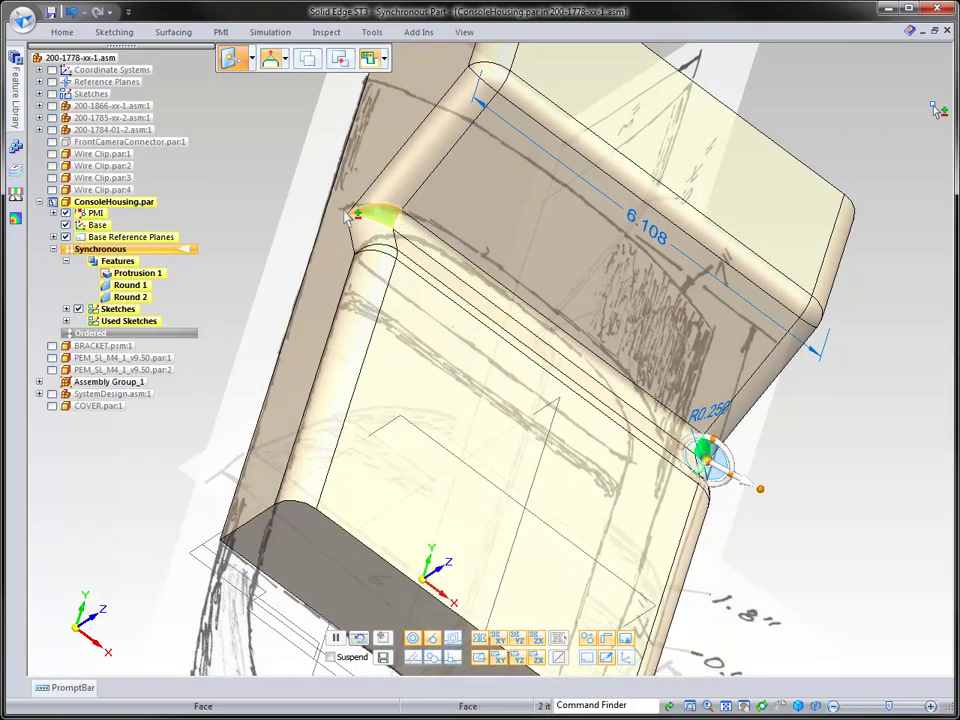
{"action": "key", "text": "ctrl+m"}
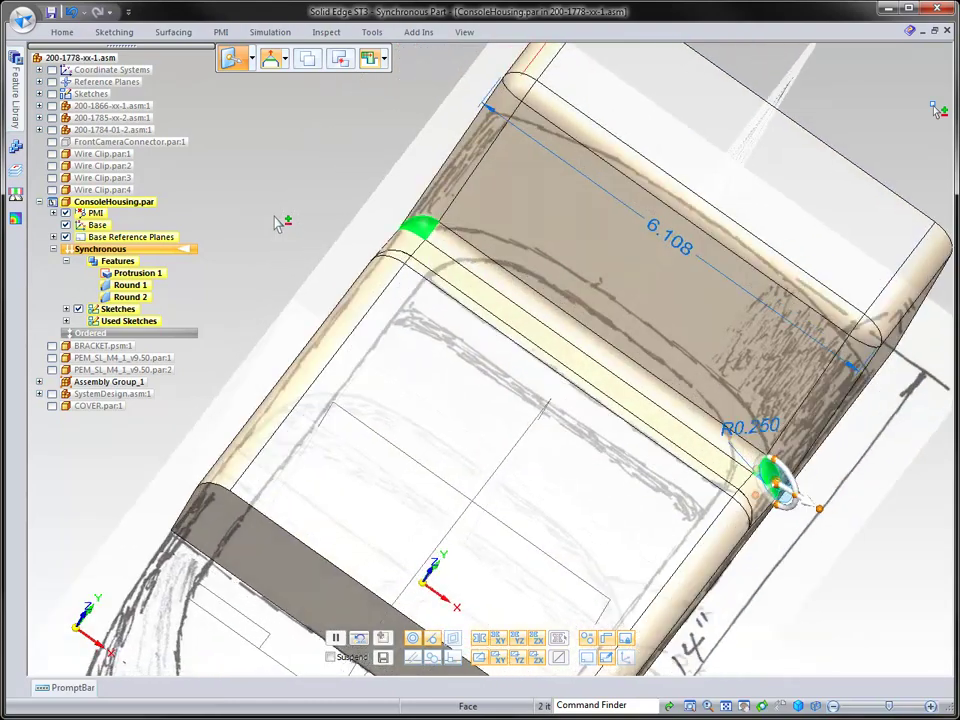
{"action": "right_click", "coordinate": [274, 218]}
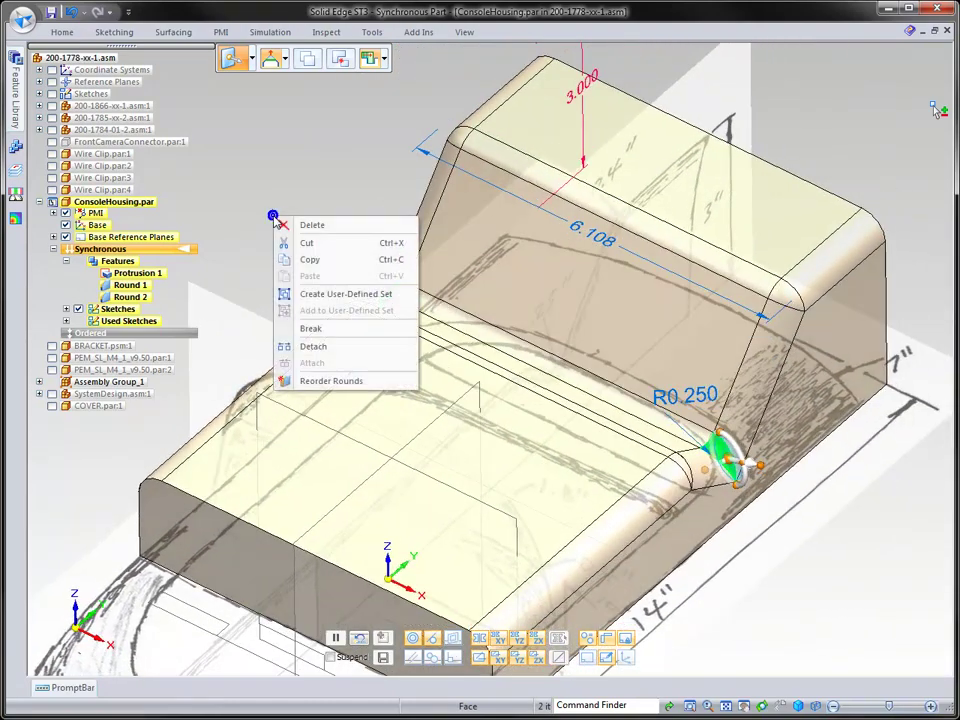
{"action": "left_click", "coordinate": [301, 382]}
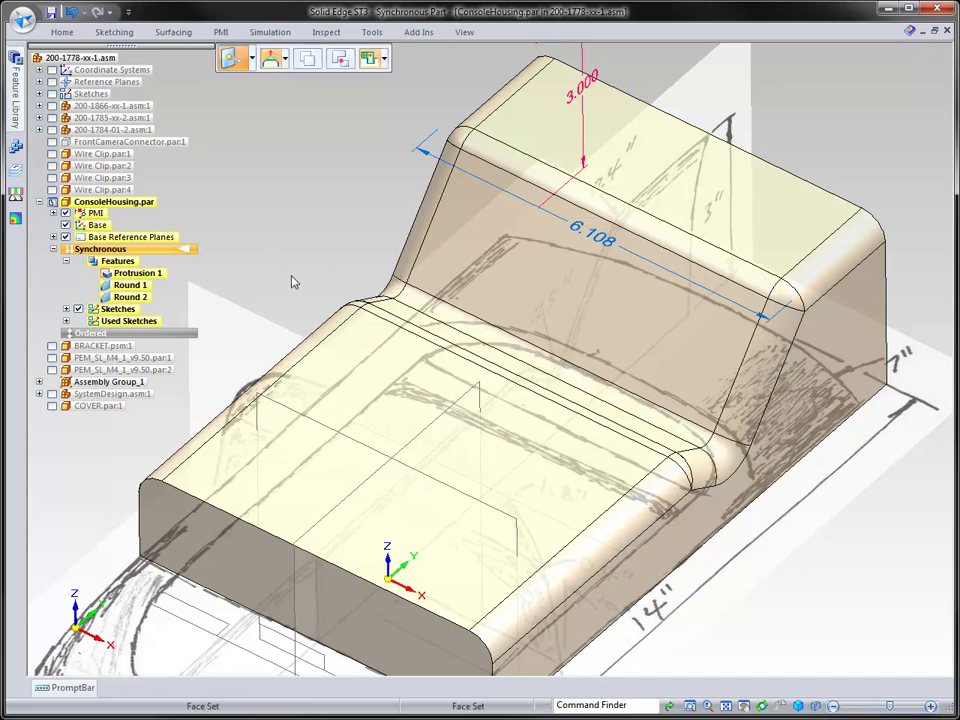
{"action": "left_click", "coordinate": [326, 191]}
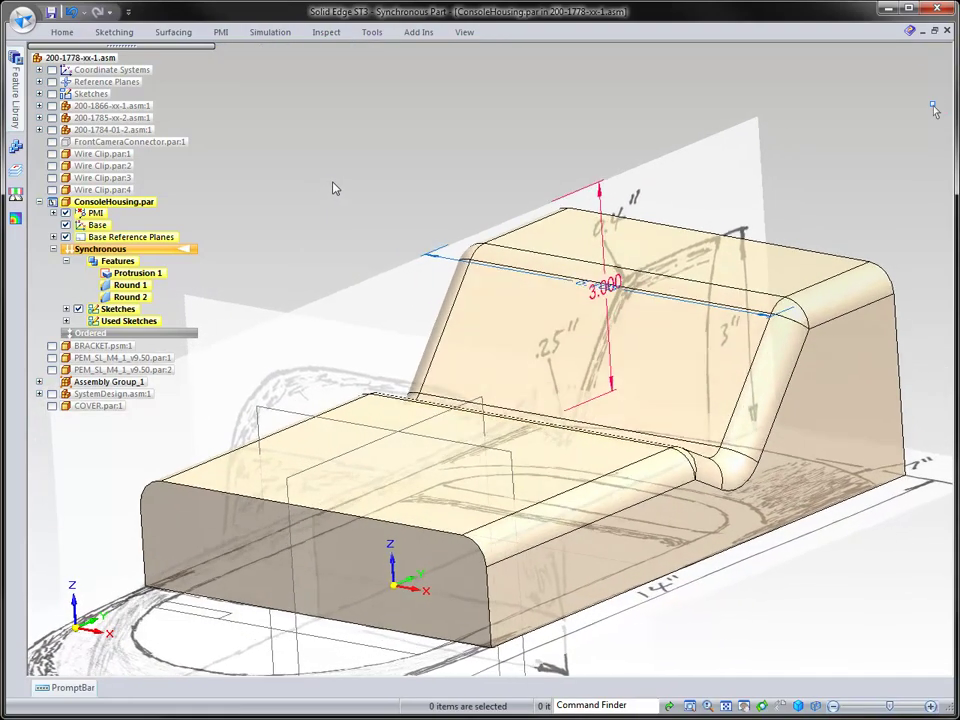
Start a draft with the housing's flat bottom face as the reference plane
{"action": "right_click", "coordinate": [342, 131]}
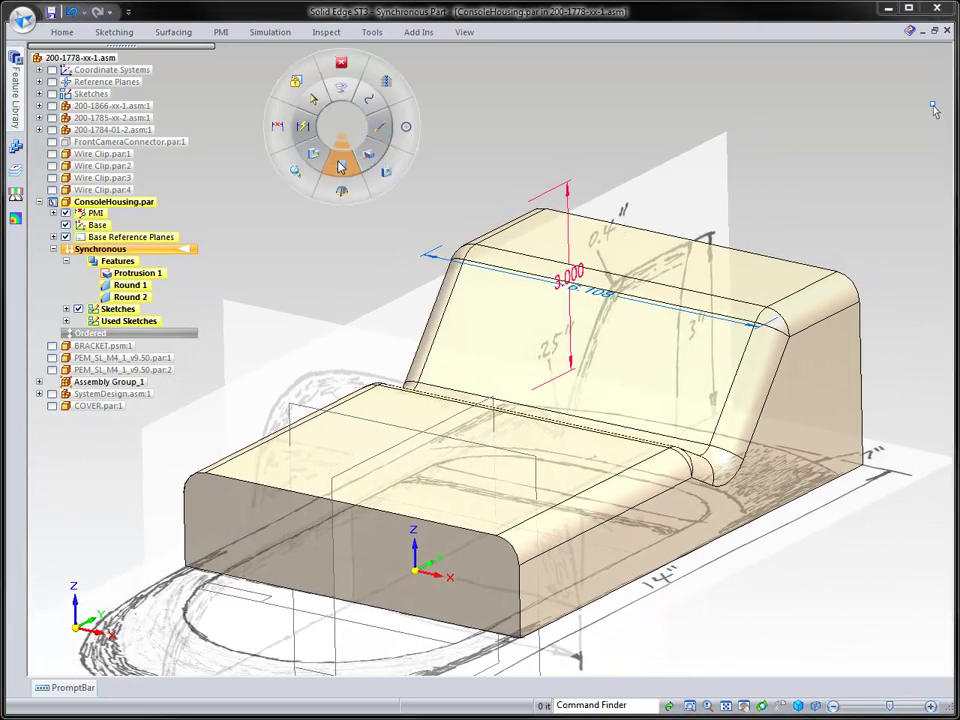
{"action": "left_click", "coordinate": [340, 188]}
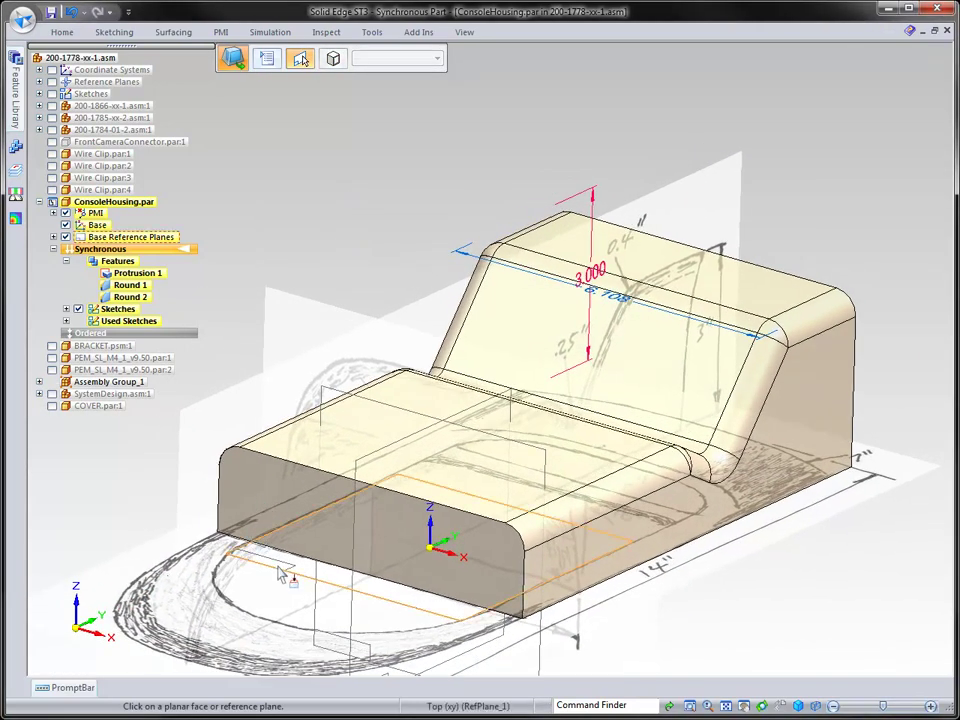
{"action": "middle_click_drag", "start_coordinate": [356, 600], "coordinate": [606, 595]}
{"action": "left_click", "coordinate": [636, 599]}
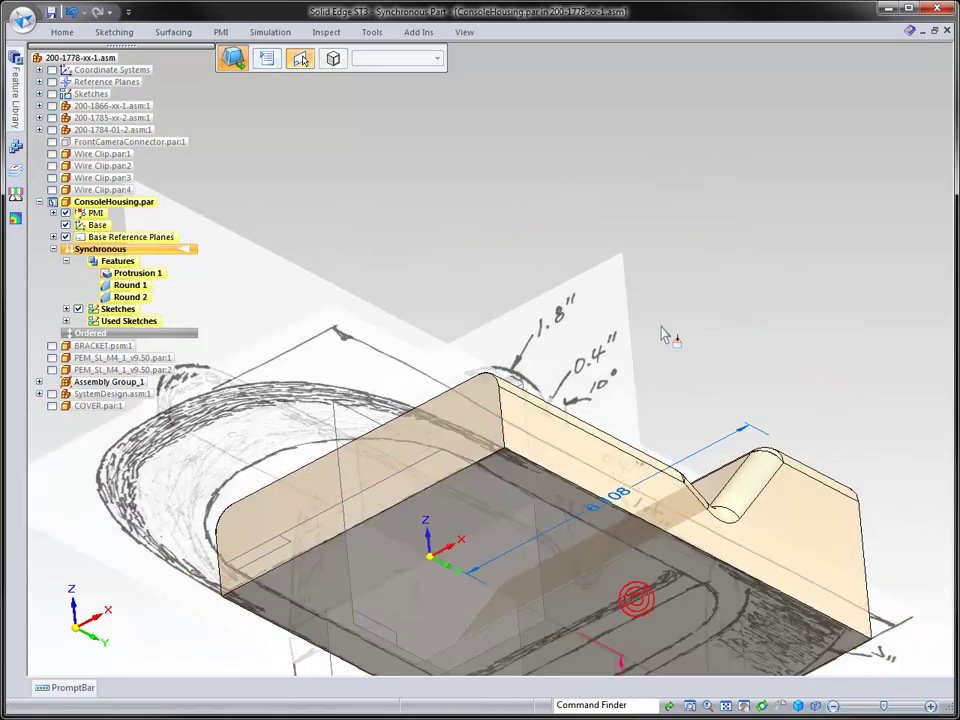
{"action": "left_click", "coordinate": [395, 59]}
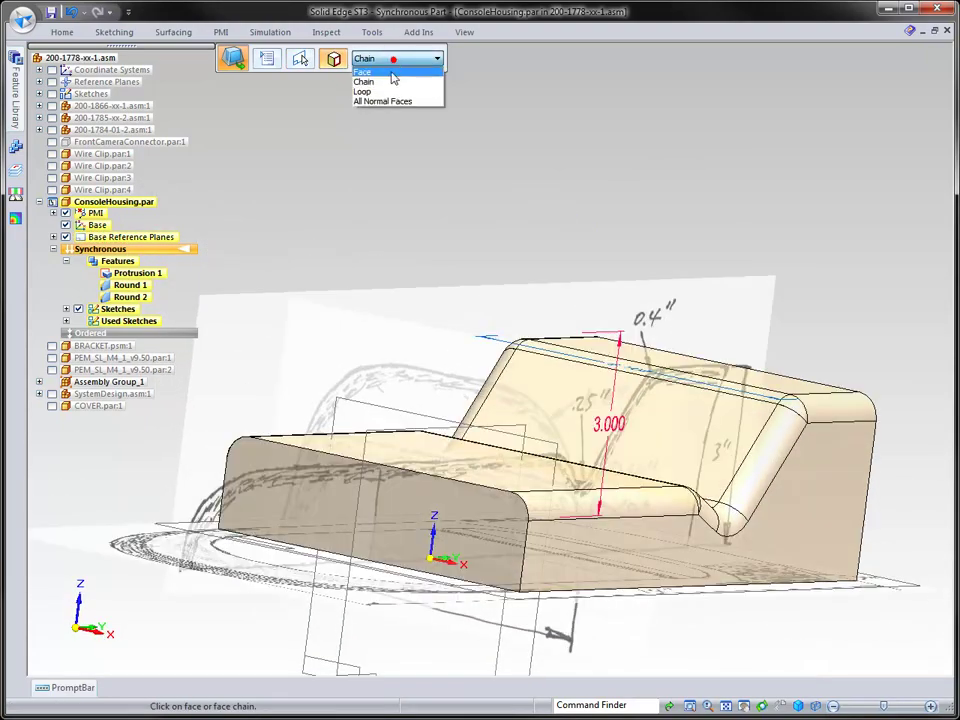
{"action": "left_click", "coordinate": [392, 80]}
{"action": "left_click", "coordinate": [683, 546]}
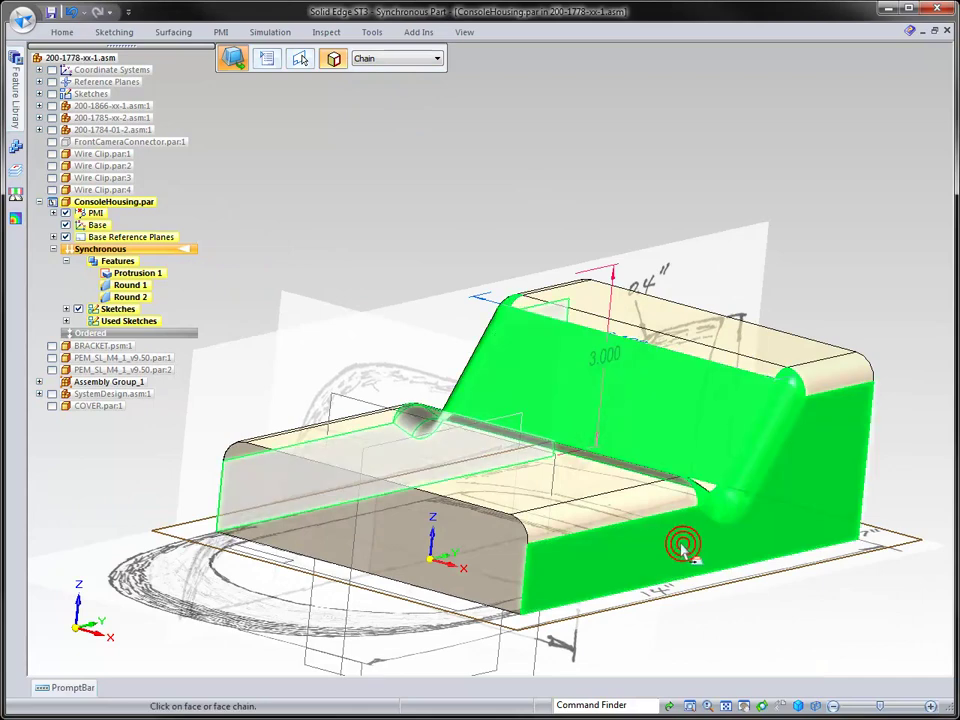
{"action": "left_click", "coordinate": [683, 550]}
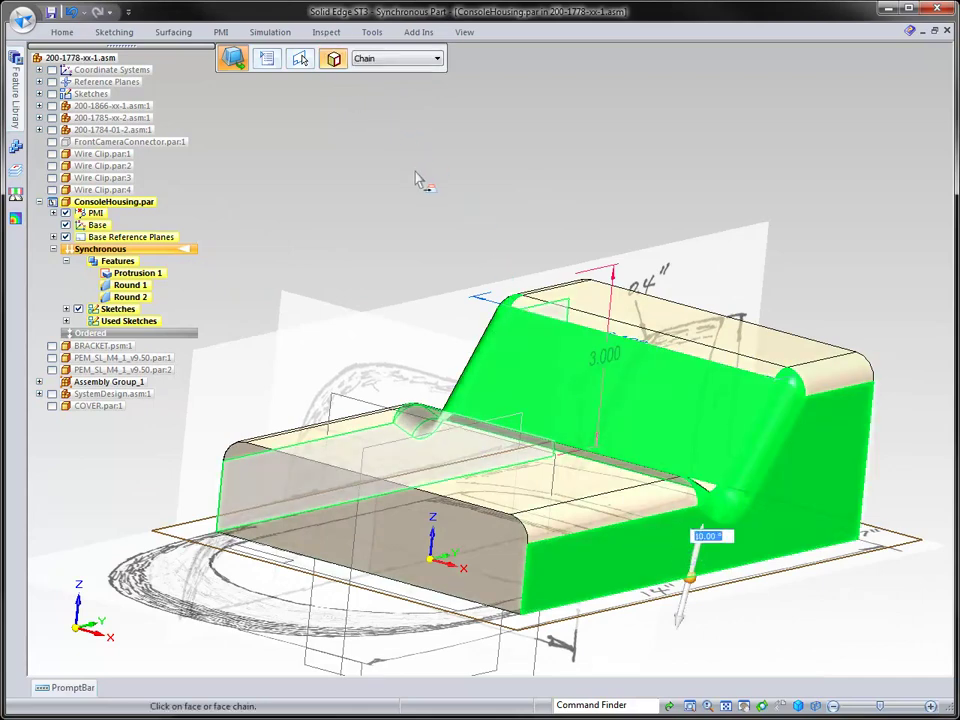
{"action": "key", "text": "Escape"}
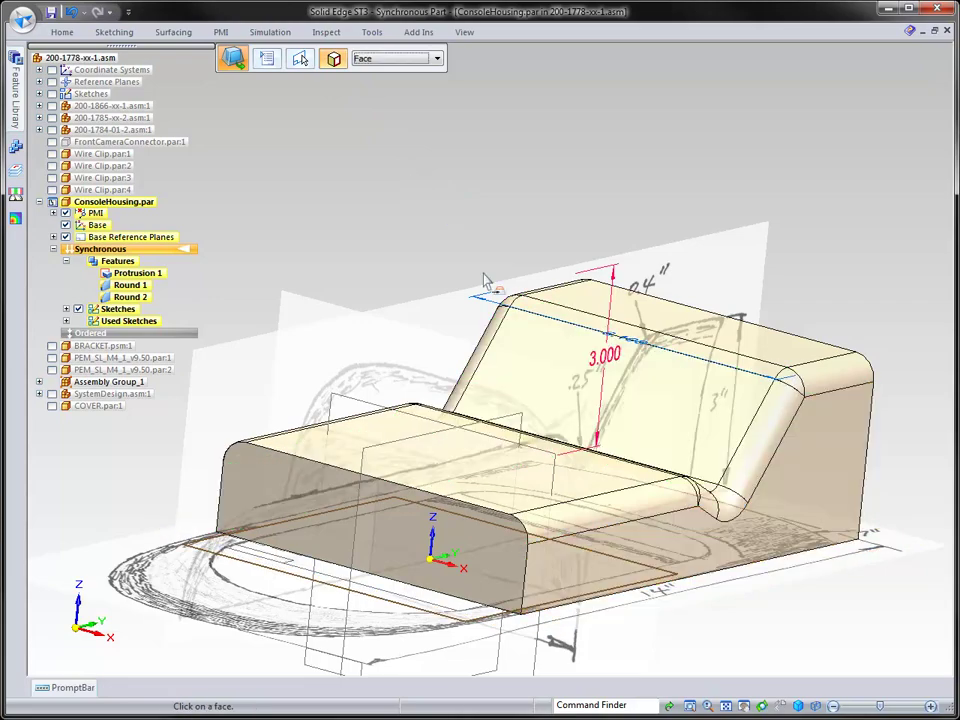
Draft the housing's two side faces inward by 10°, selecting them as individual faces
{"action": "left_click", "coordinate": [661, 531]}
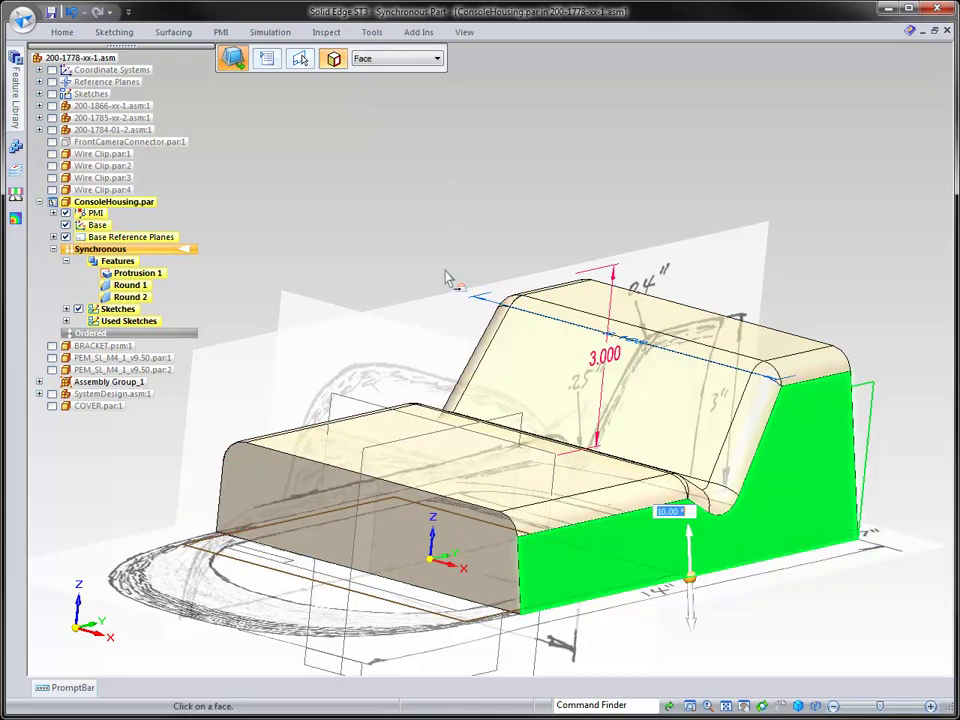
{"action": "middle_click_drag", "start_coordinate": [446, 279], "coordinate": [254, 426]}
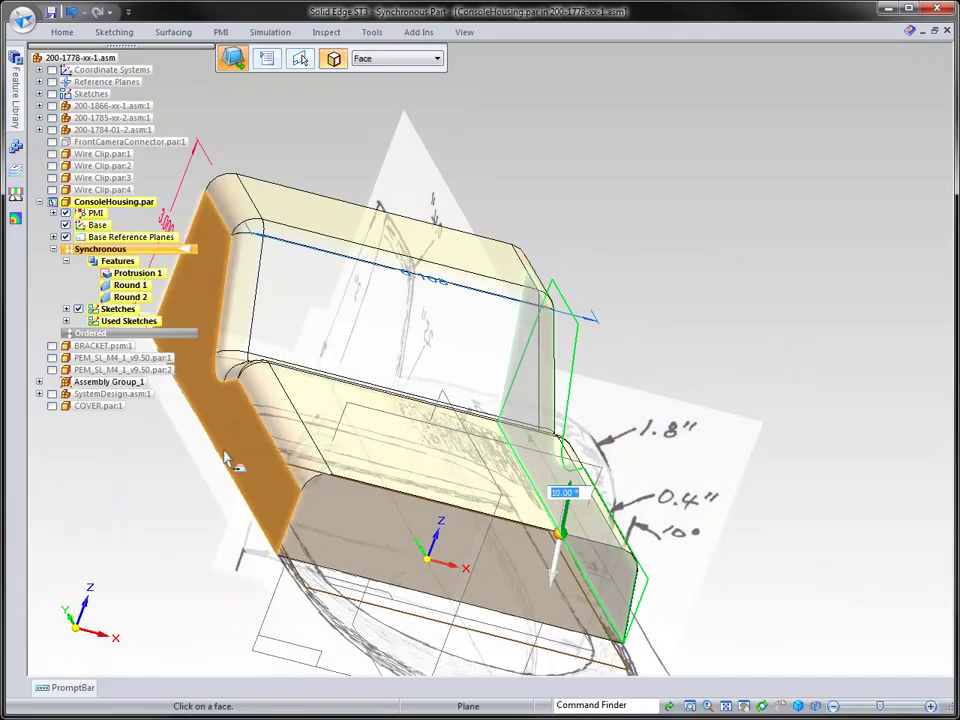
{"action": "left_click", "coordinate": [223, 446], "text": "ctrl"}
{"action": "mouse_move", "coordinate": [536, 193]}
{"action": "middle_mouse_down"}
{"action": "mouse_move", "coordinate": [613, 186]}
{"action": "mouse_move", "coordinate": [635, 210]}
{"action": "mouse_move", "coordinate": [664, 253]}
{"action": "mouse_move", "coordinate": [676, 400]}
{"action": "middle_mouse_up"}
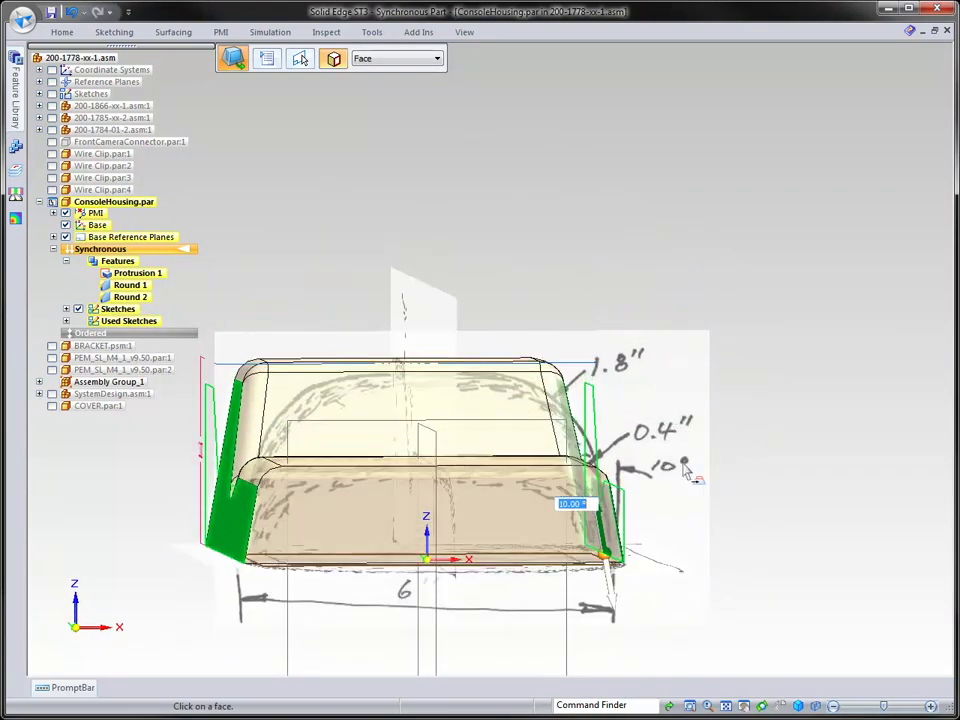
{"action": "key", "text": "Return"}
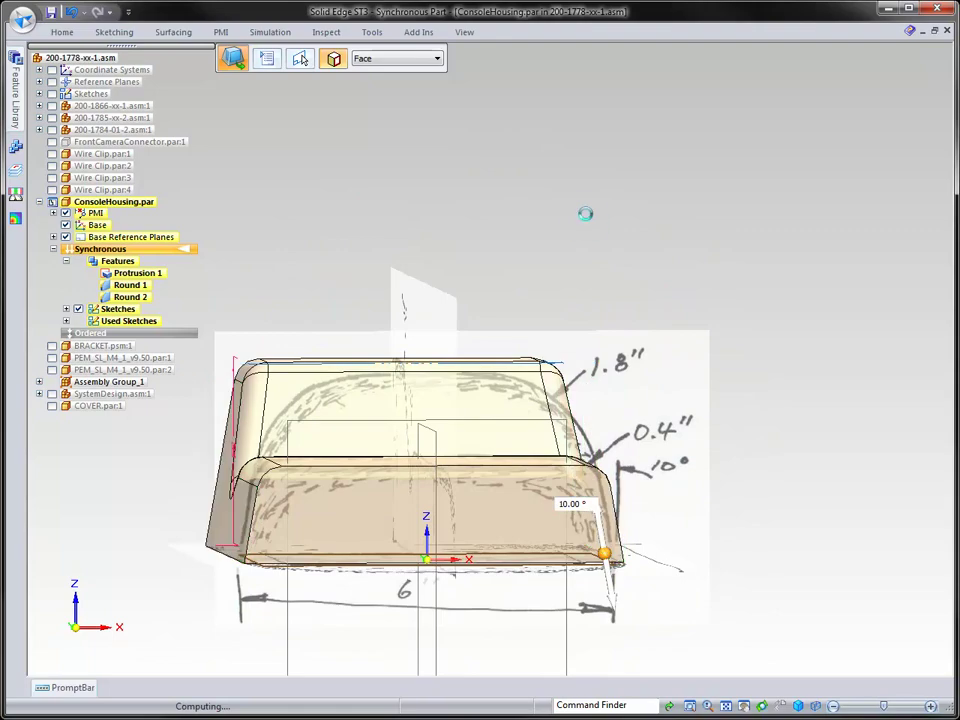
{"action": "key", "text": "Escape"}
Sketch a three-point arc of about 10.55 in radius on the horizontal base plane, spanning the housing's rear end from side to side
{"action": "middle_click_drag", "start_coordinate": [589, 220], "coordinate": [397, 107]}
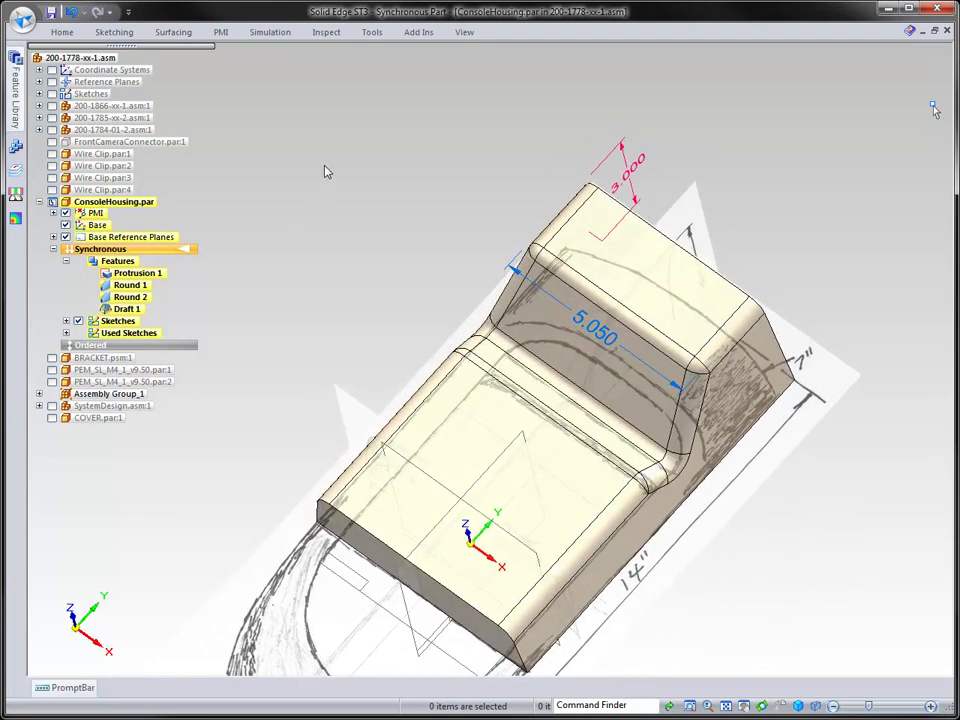
{"action": "left_click", "coordinate": [64, 32]}
{"action": "left_click", "coordinate": [208, 52]}
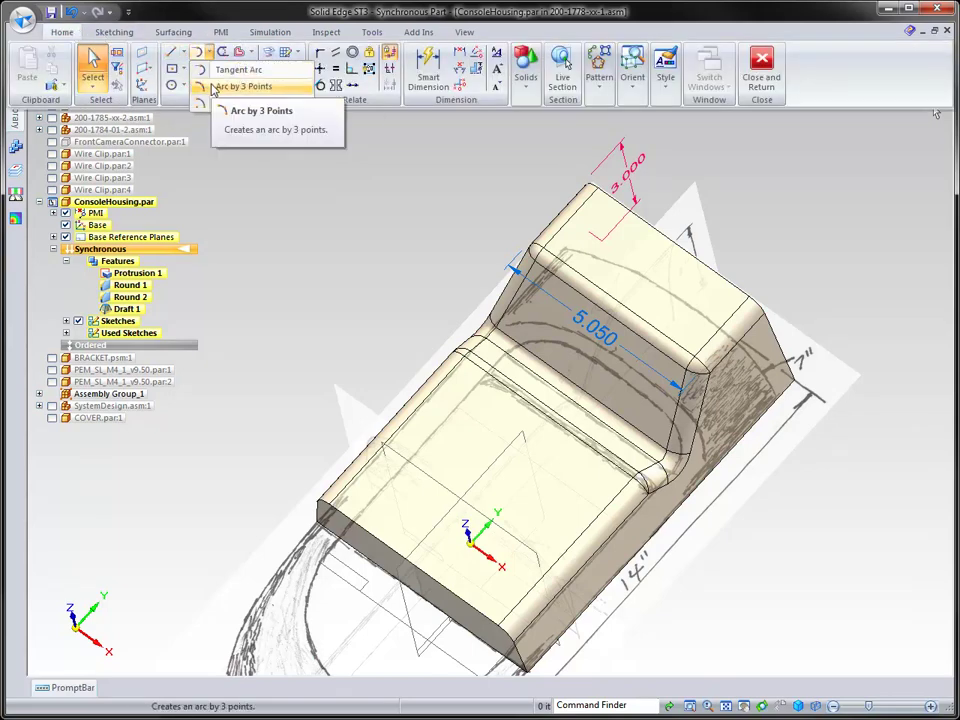
{"action": "left_click", "coordinate": [215, 87]}
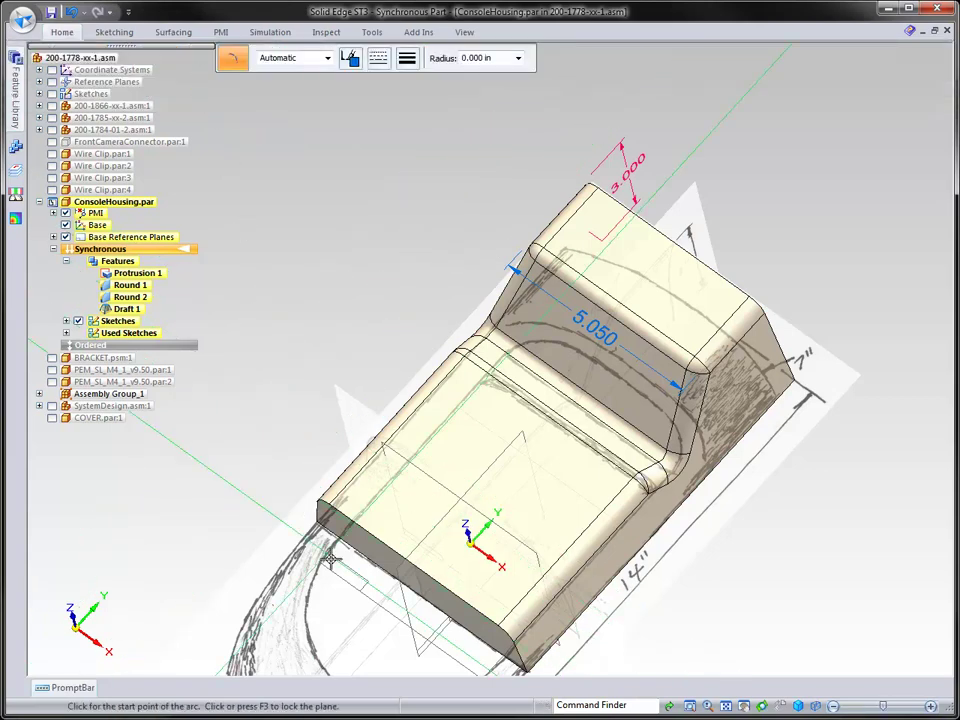
{"action": "key", "text": "F3"}
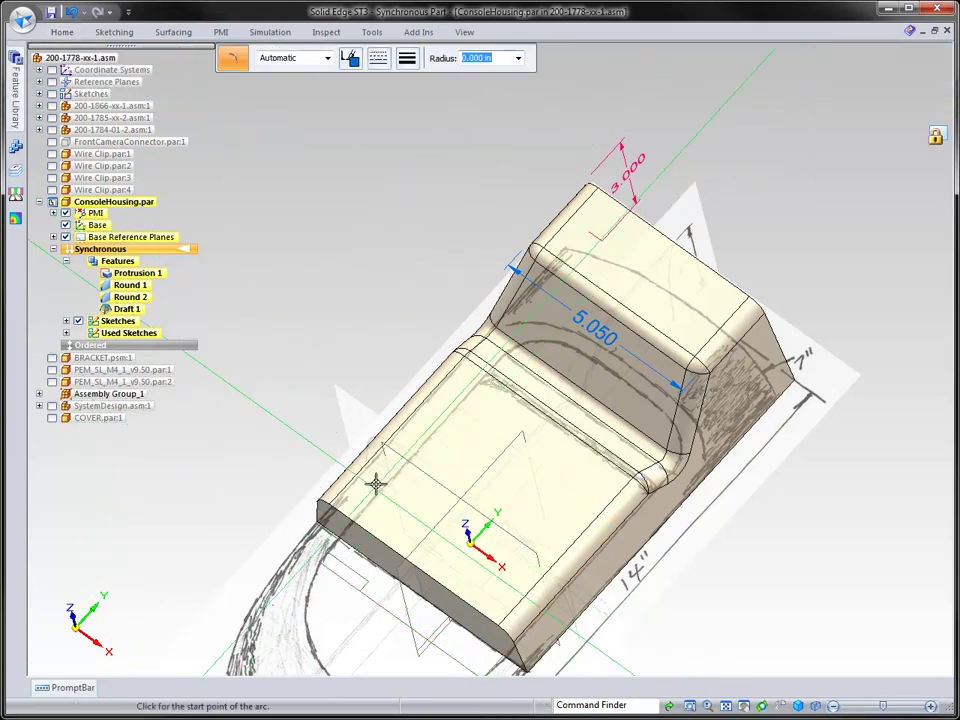
{"action": "key", "text": "ctrl+h"}
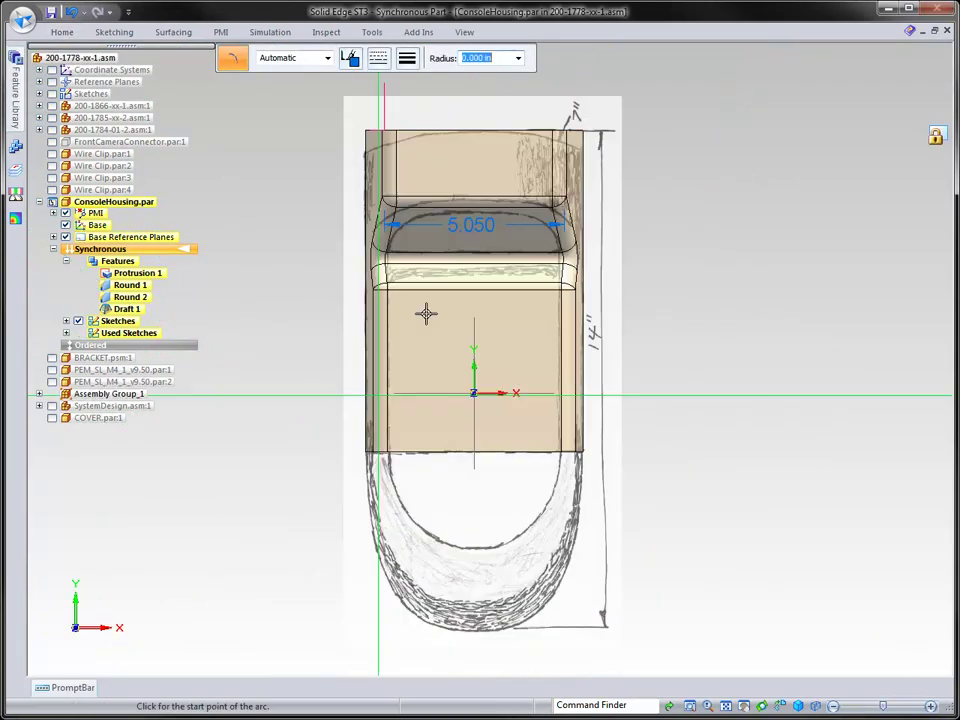
{"action": "left_click", "coordinate": [363, 157]}
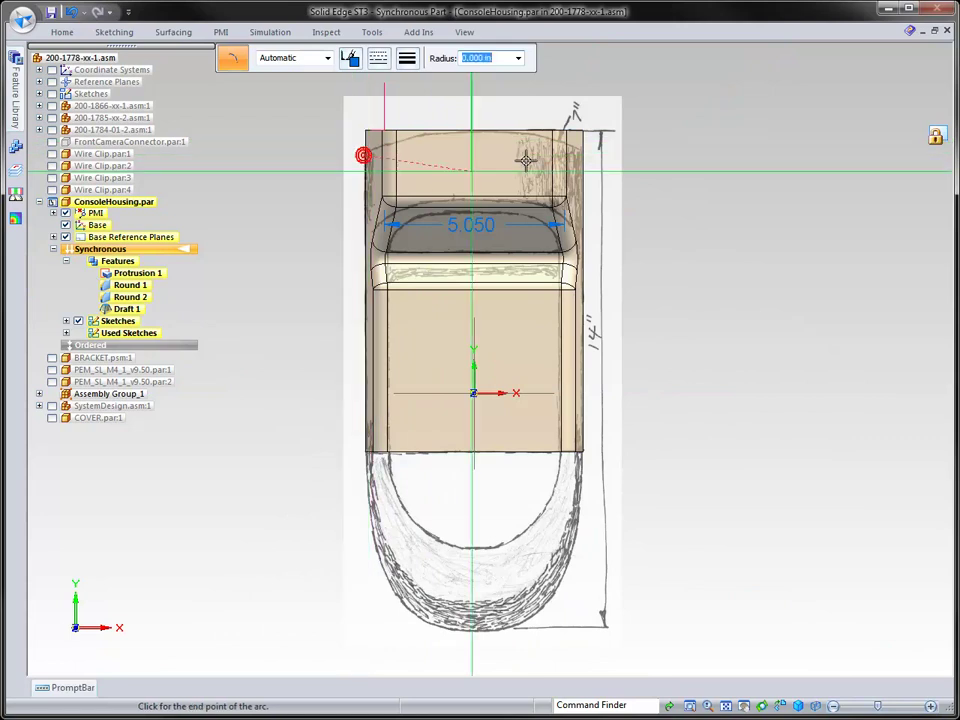
{"action": "left_click", "coordinate": [585, 156]}
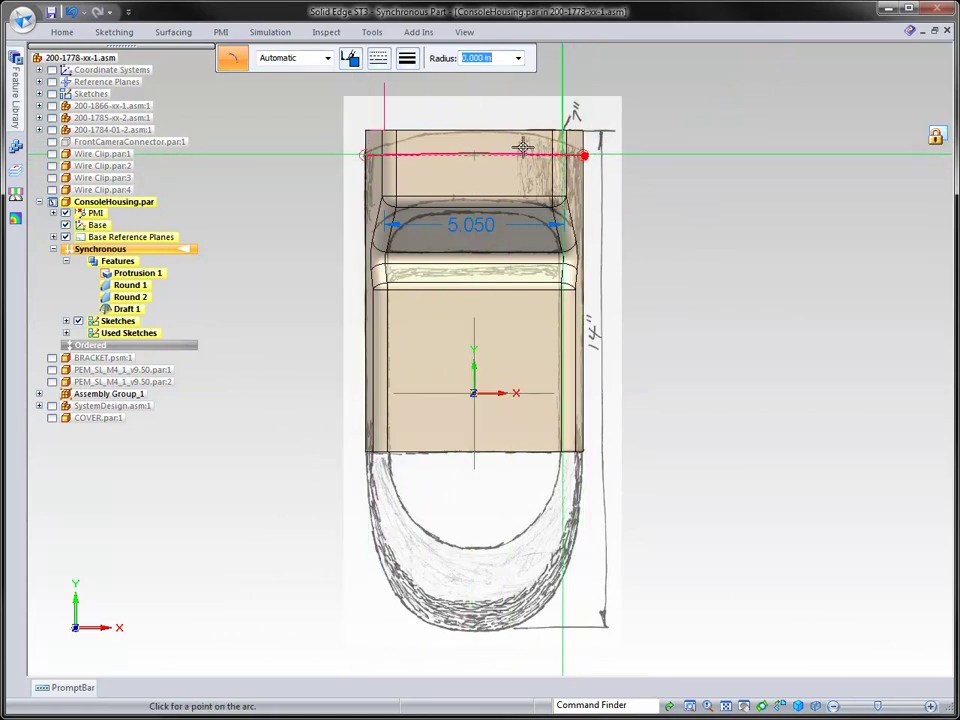
{"action": "left_click", "coordinate": [512, 108]}
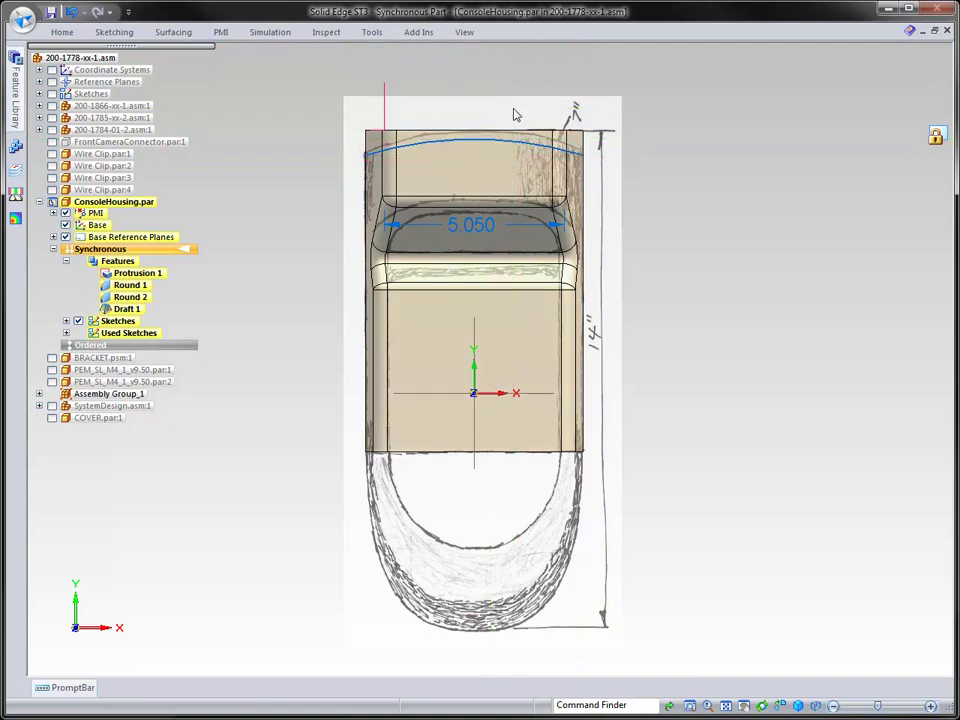
Dimension the rear arc's radius and set it to 7 in
{"action": "mouse_move", "coordinate": [529, 73]}
{"action": "right_mouse_down"}
{"action": "mouse_move", "coordinate": [521, 62]}
{"action": "mouse_move", "coordinate": [529, 78]}
{"action": "right_mouse_up"}
{"action": "left_click", "coordinate": [529, 144]}
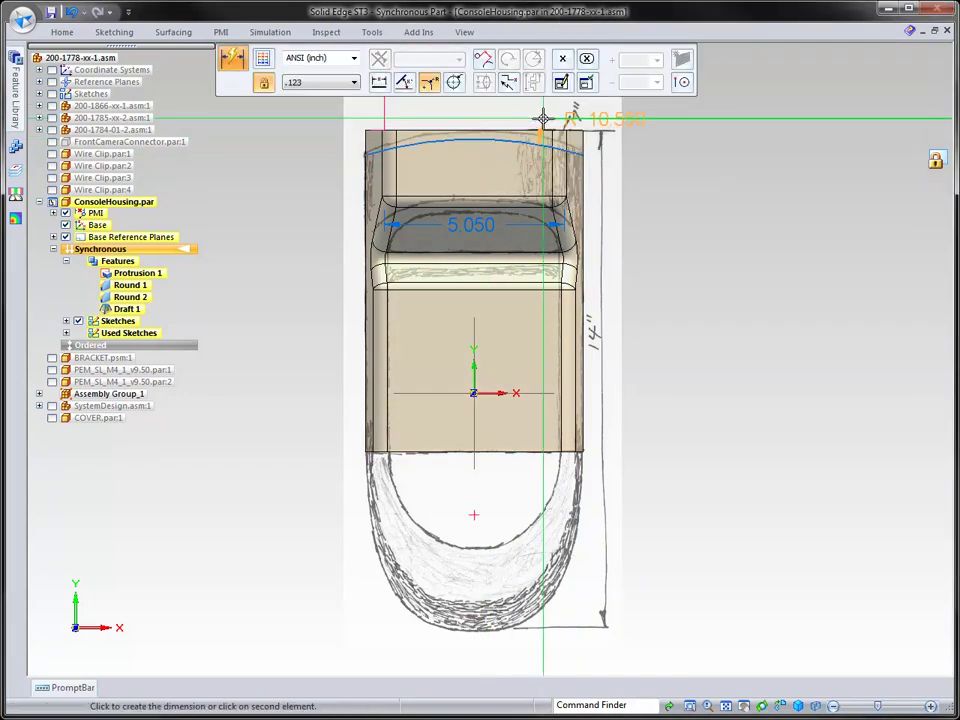
{"action": "left_click", "coordinate": [603, 113]}
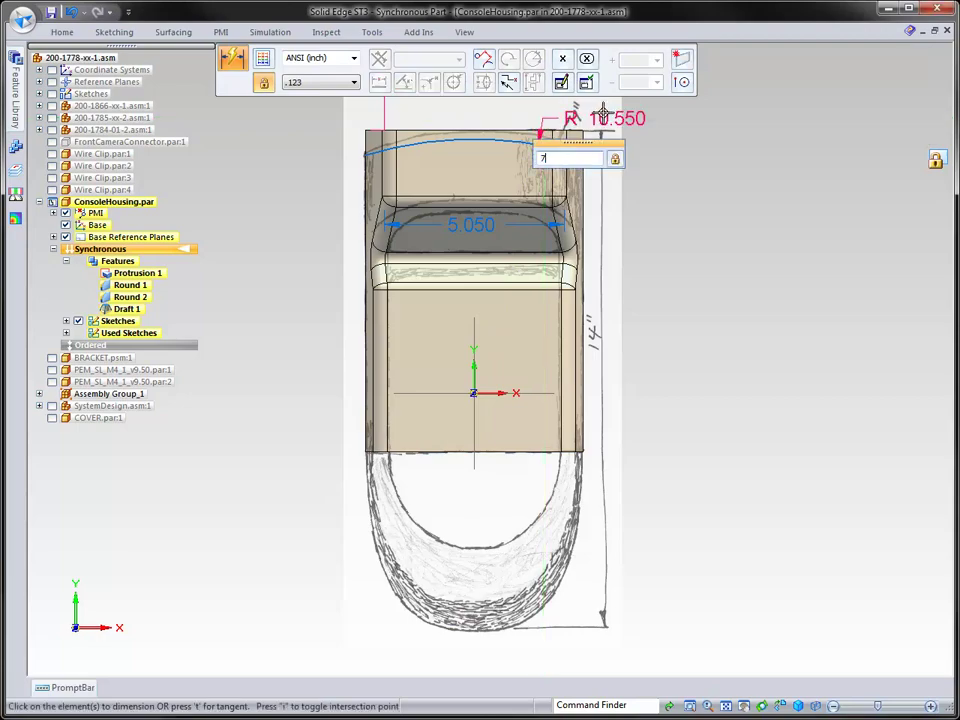
{"action": "type", "text": "7"}
{"action": "key", "text": "Return"}
{"action": "key", "text": "ctrl+i"}
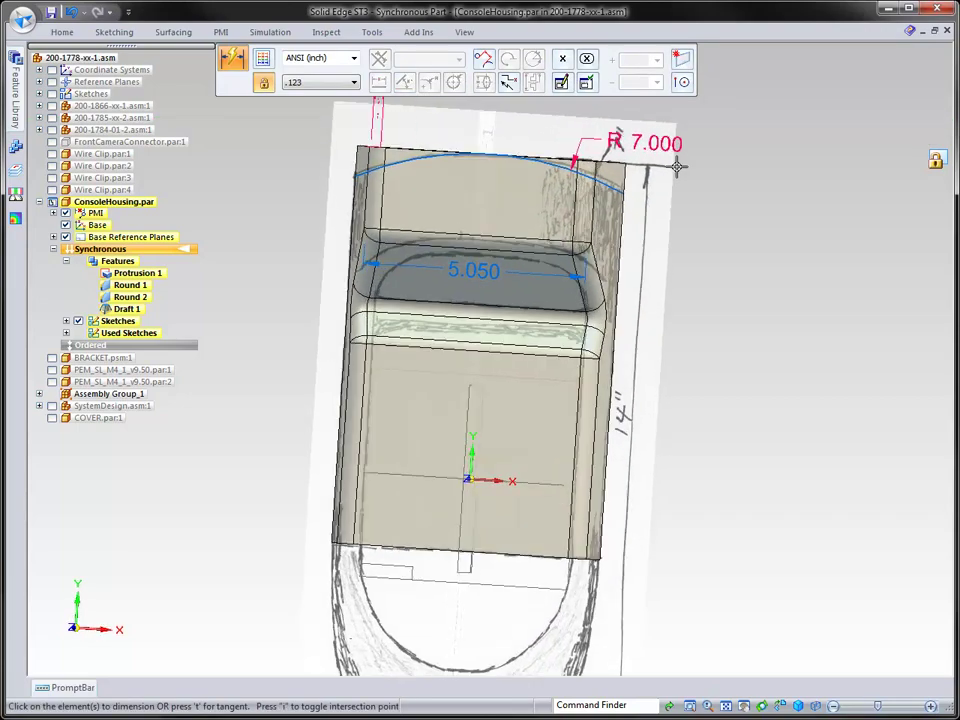
{"action": "middle_click_drag", "start_coordinate": [690, 180], "coordinate": [354, 139]}
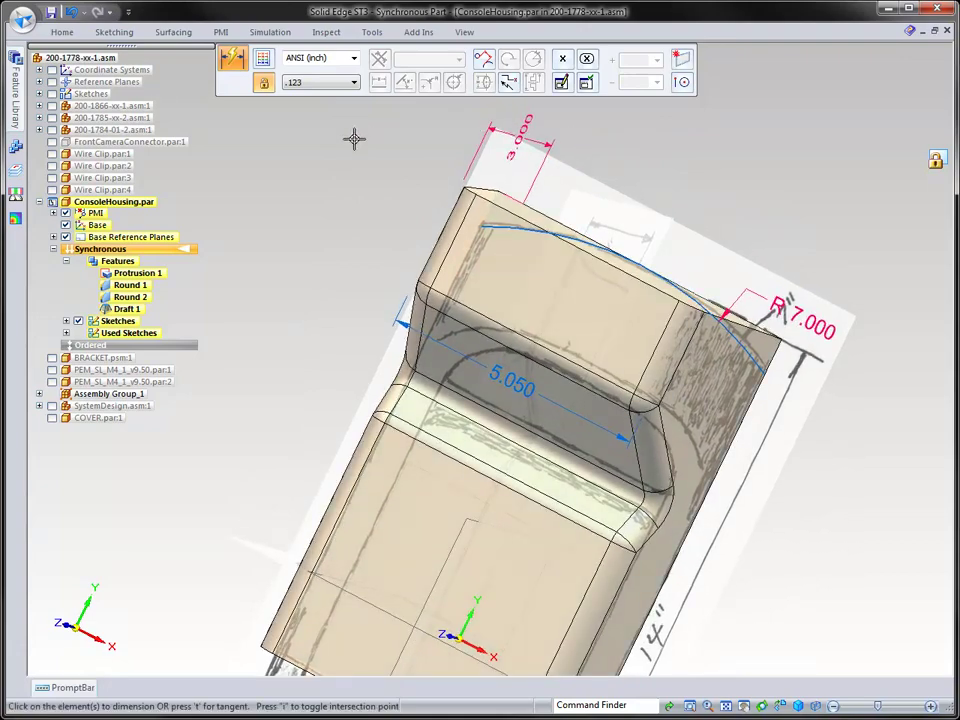
{"action": "key", "text": "Escape"}
Make the rear arc tangent to the housing's straight rear edge
{"action": "key", "text": "ctrl+i"}
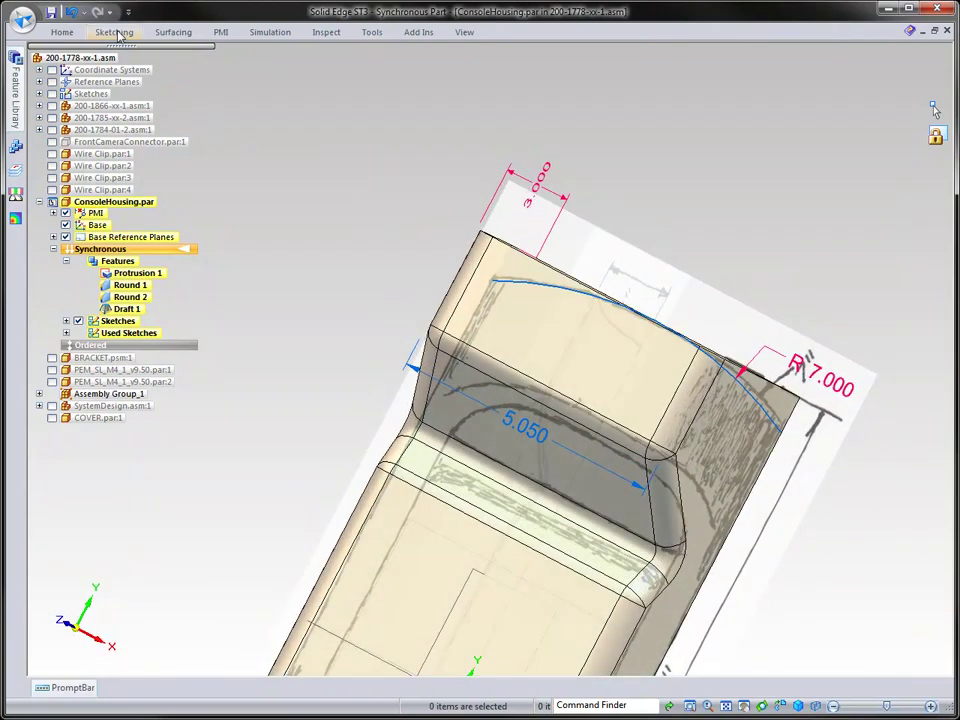
{"action": "left_click", "coordinate": [72, 32]}
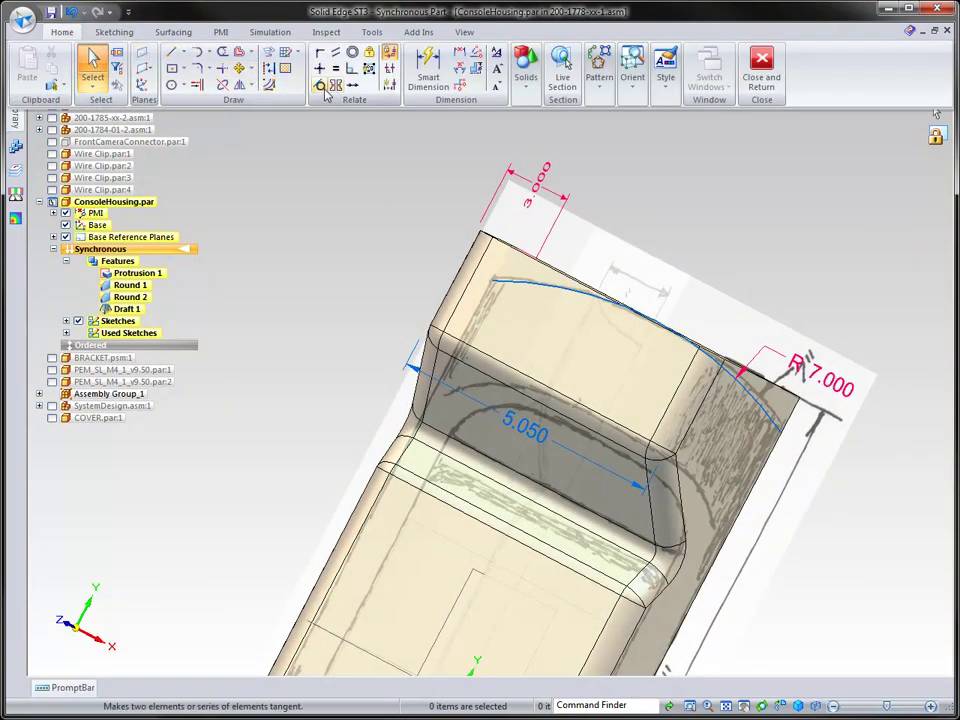
{"action": "left_click", "coordinate": [321, 89]}
{"action": "left_click", "coordinate": [576, 288]}
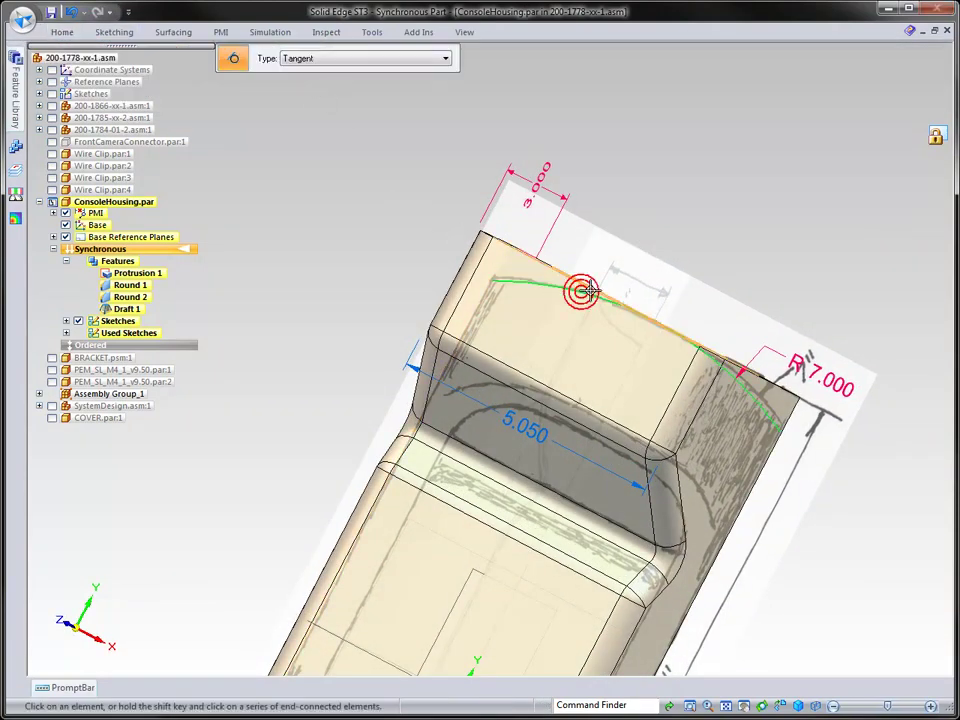
{"action": "left_click", "coordinate": [591, 287]}
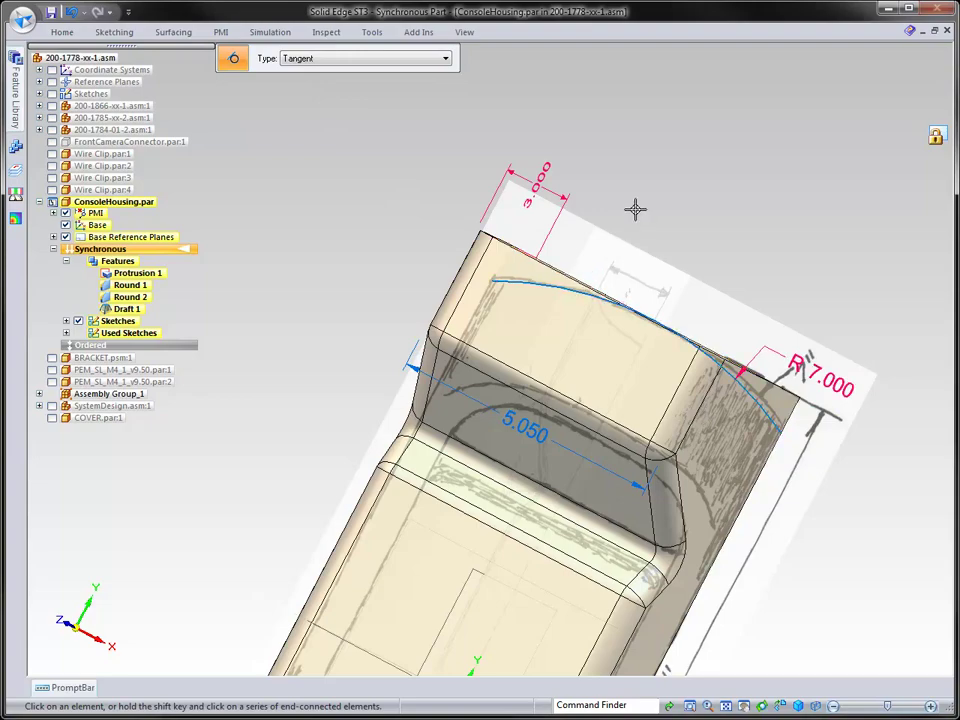
{"action": "key", "text": "Escape"}
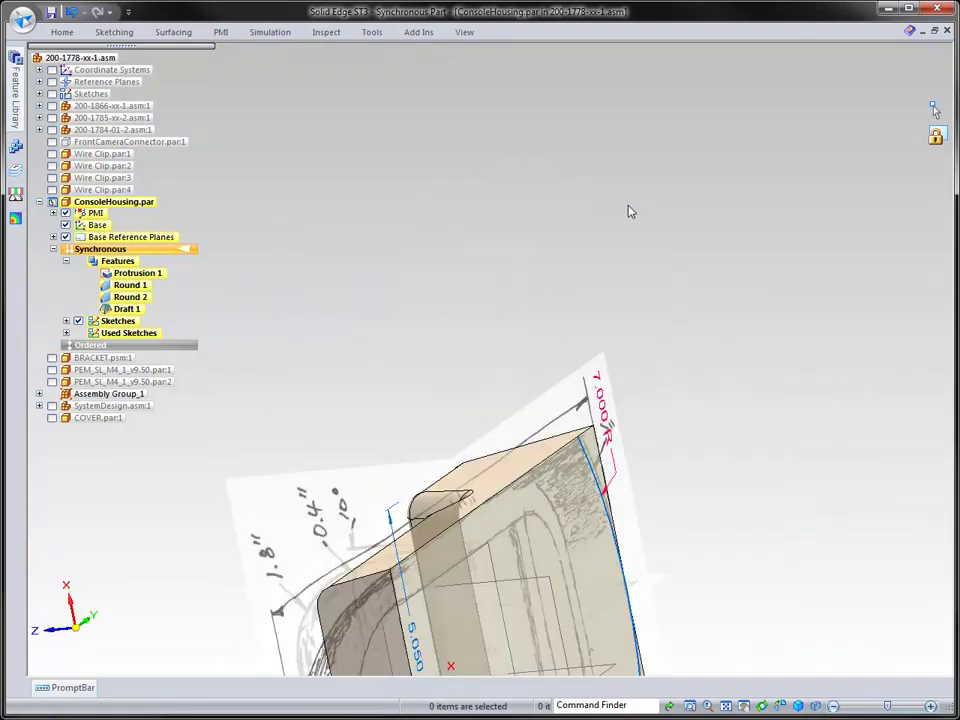
Cut away both corner regions outside the rear arc, symmetrically about the sketch plane and through the housing's full height
{"action": "left_click", "coordinate": [516, 316]}
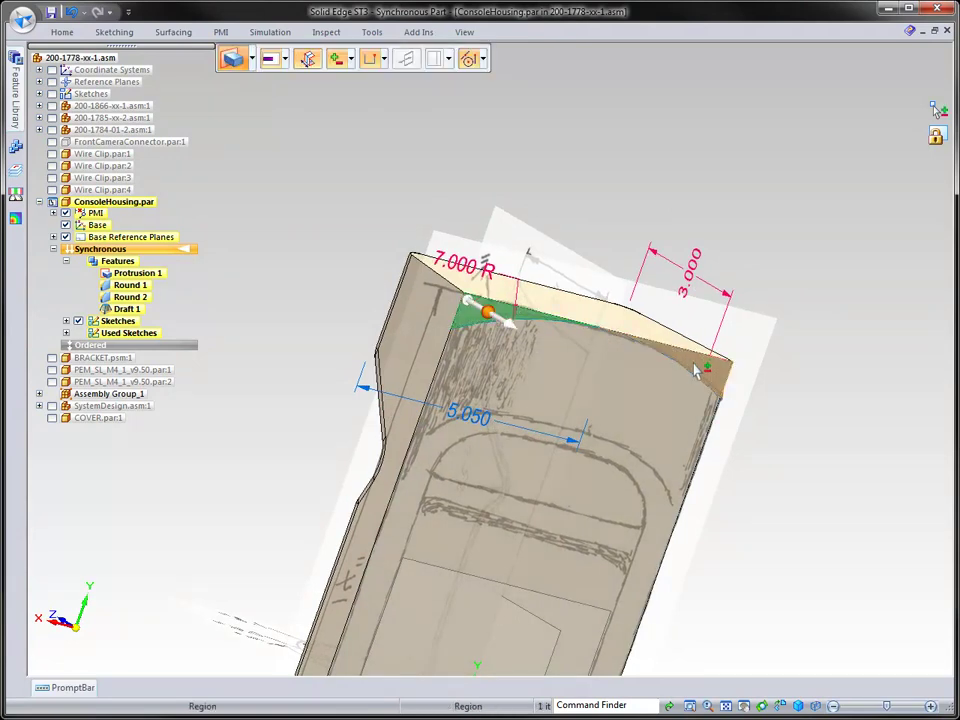
{"action": "left_click", "coordinate": [697, 370], "text": "ctrl"}
{"action": "left_click", "coordinate": [501, 327]}
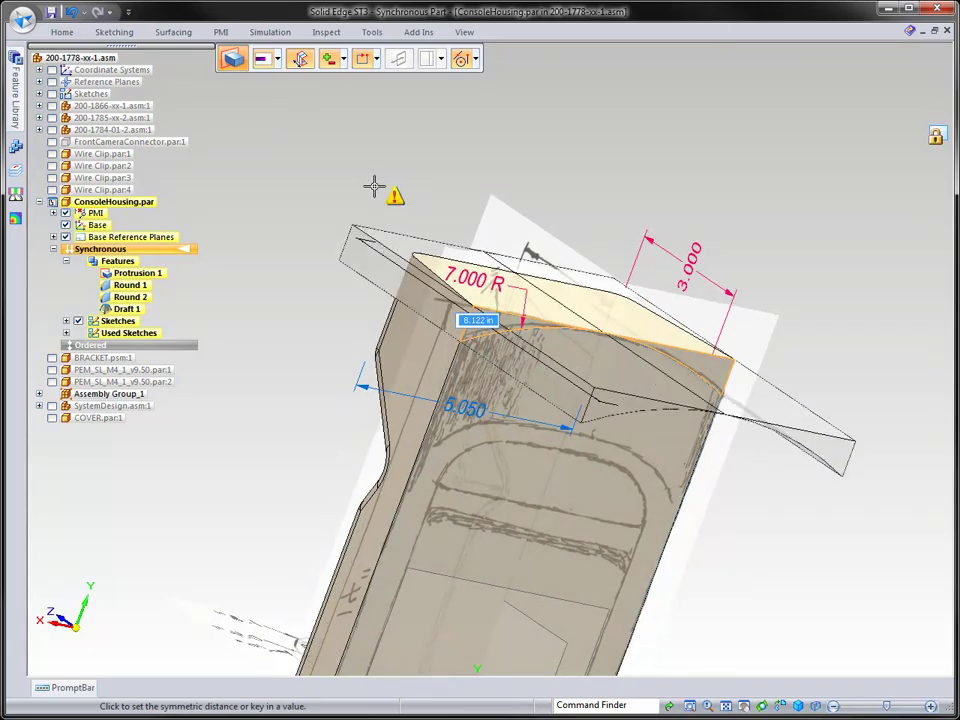
{"action": "left_click", "coordinate": [346, 66]}
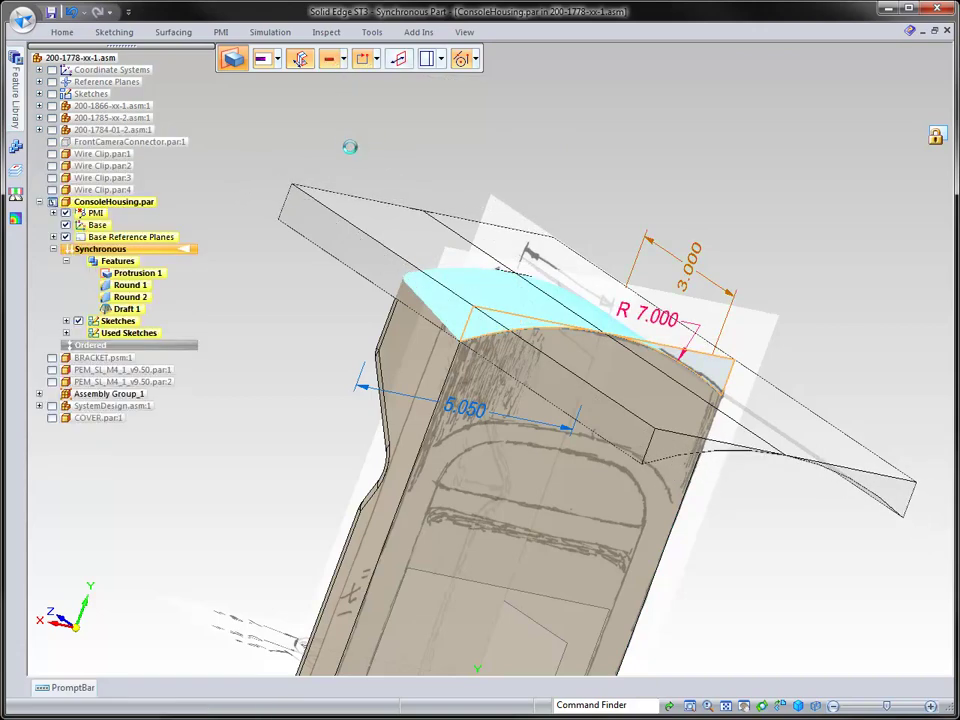
{"action": "left_click", "coordinate": [350, 150]}
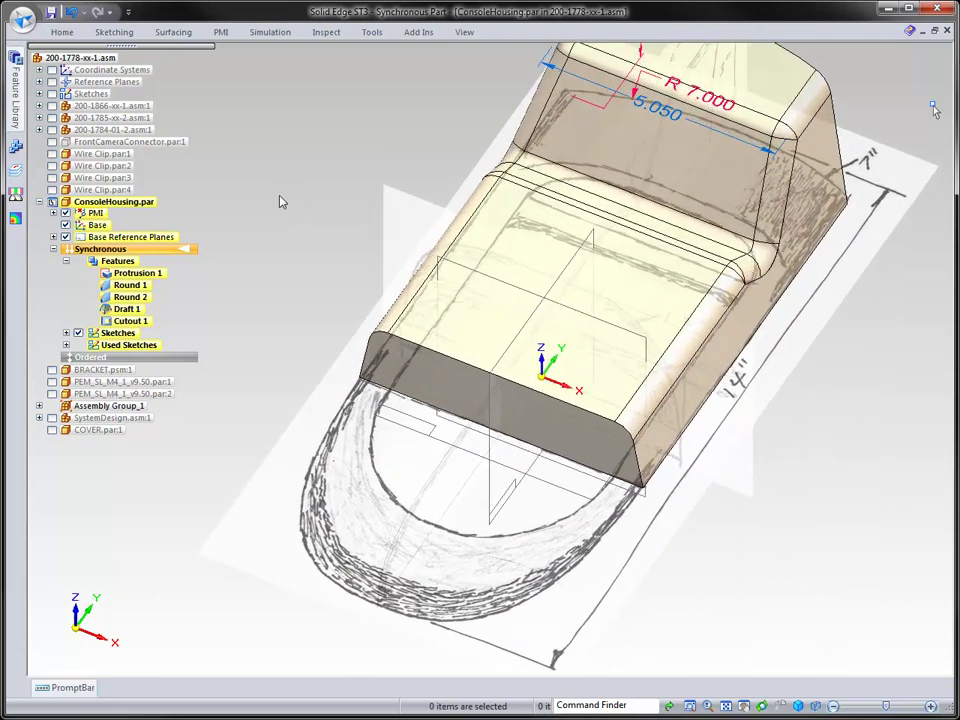
Switch the part to ordered modeling and start a sketch on the horizontal base plane
{"action": "left_click", "coordinate": [176, 358]}
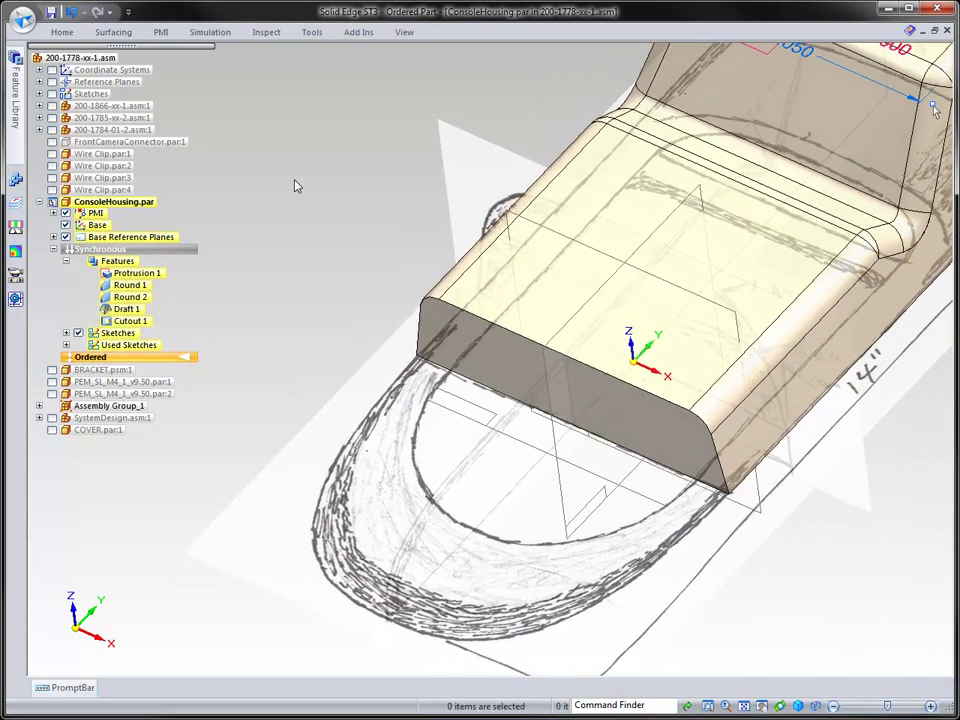
{"action": "right_click", "coordinate": [293, 180]}
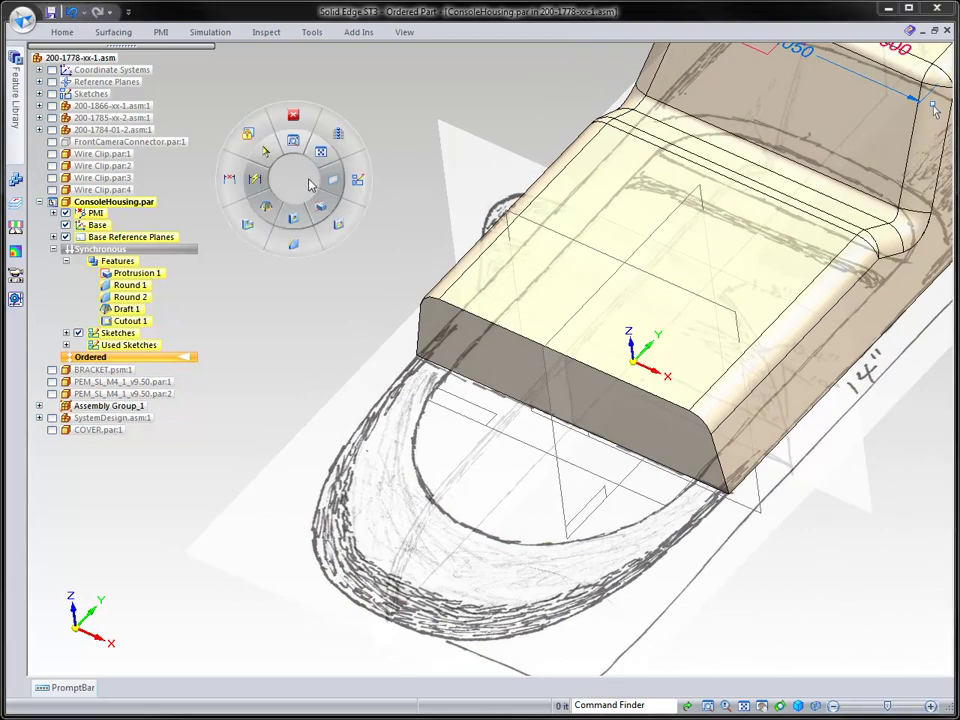
{"action": "left_click", "coordinate": [333, 181]}
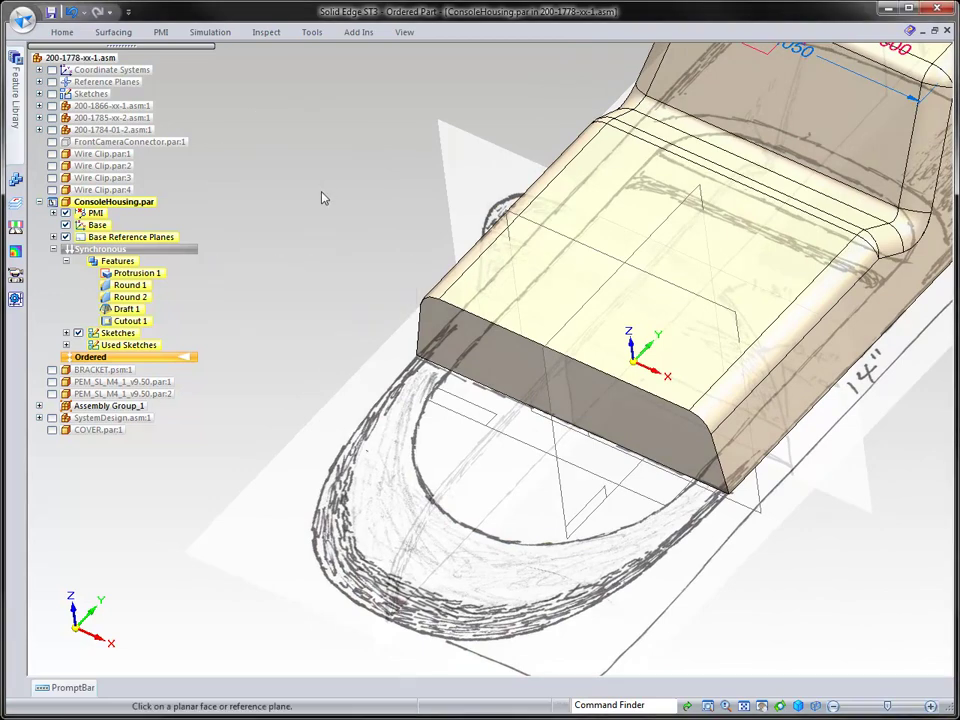
{"action": "left_click", "coordinate": [333, 253]}
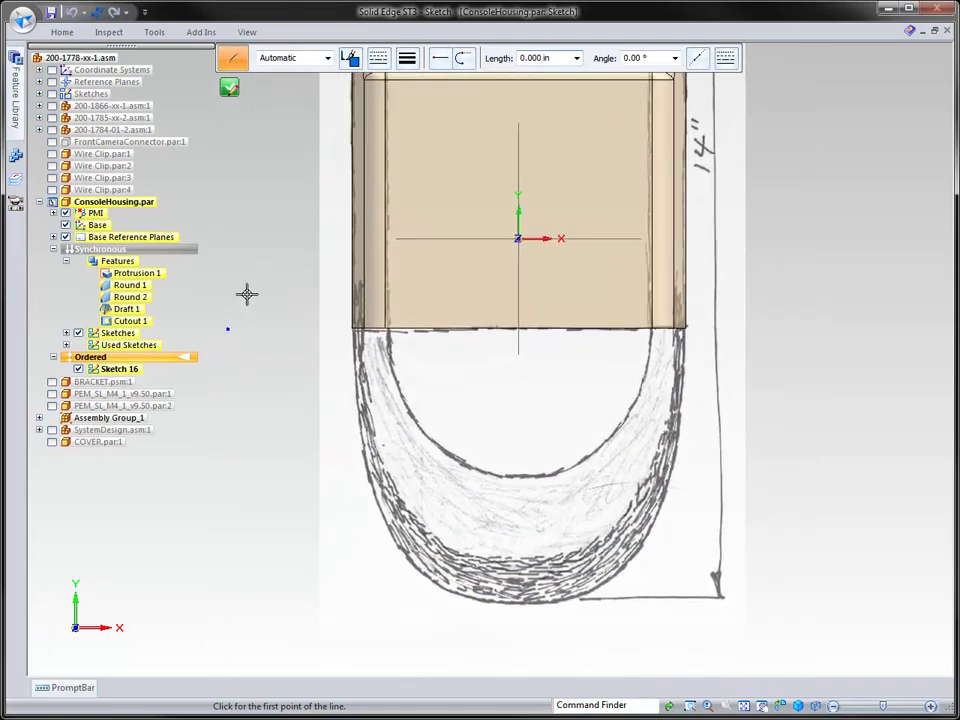
Trace the hand-sketched outer front outline with a smooth curve through points, from one front bottom corner of the housing to the other
{"action": "right_click", "coordinate": [269, 265]}
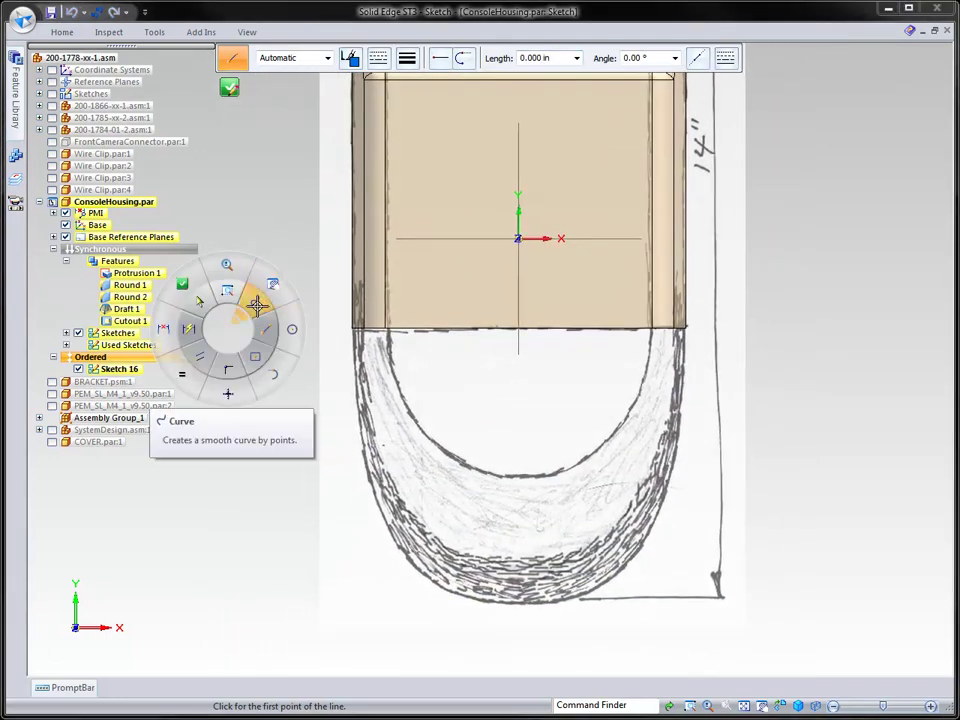
{"action": "left_click", "coordinate": [256, 305]}
{"action": "scroll", "coordinate": [289, 317], "scroll_direction": "up", "scroll_amount": 5}
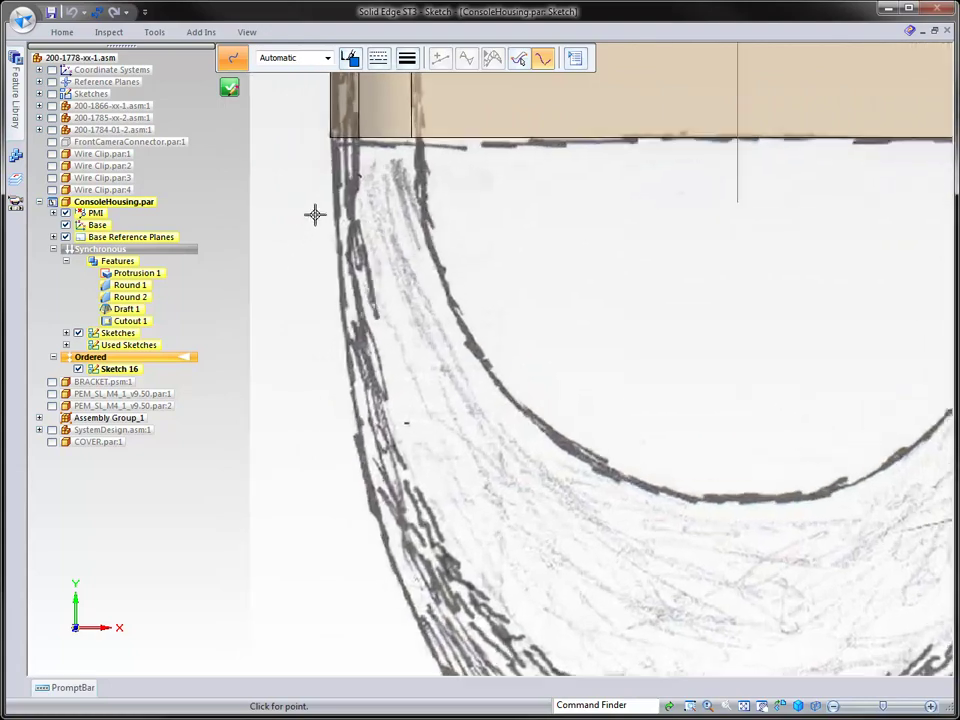
{"action": "left_click", "coordinate": [328, 133]}
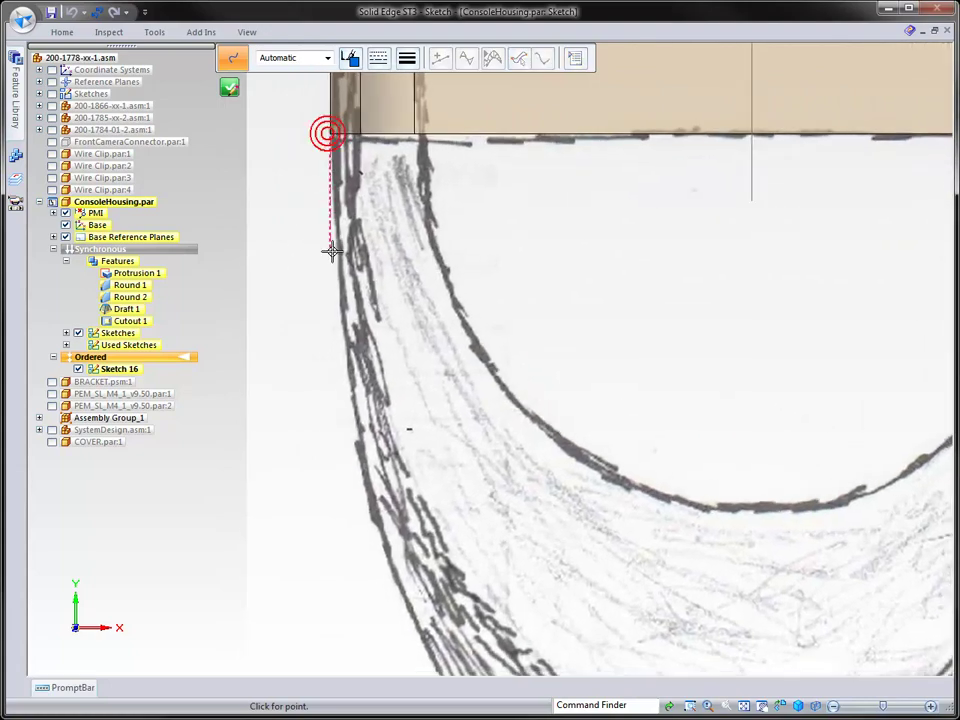
{"action": "scroll", "coordinate": [332, 268], "scroll_direction": "down", "scroll_amount": 2}
{"action": "scroll", "coordinate": [339, 285], "scroll_direction": "down", "scroll_amount": 3}
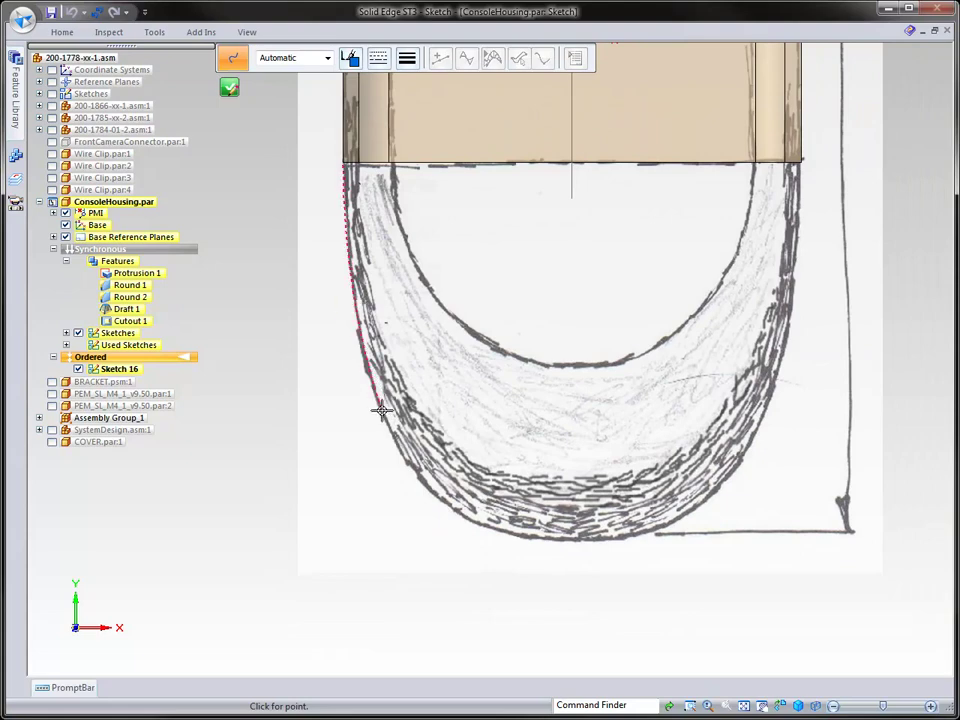
{"action": "left_click_drag", "start_coordinate": [393, 428], "coordinate": [438, 497]}
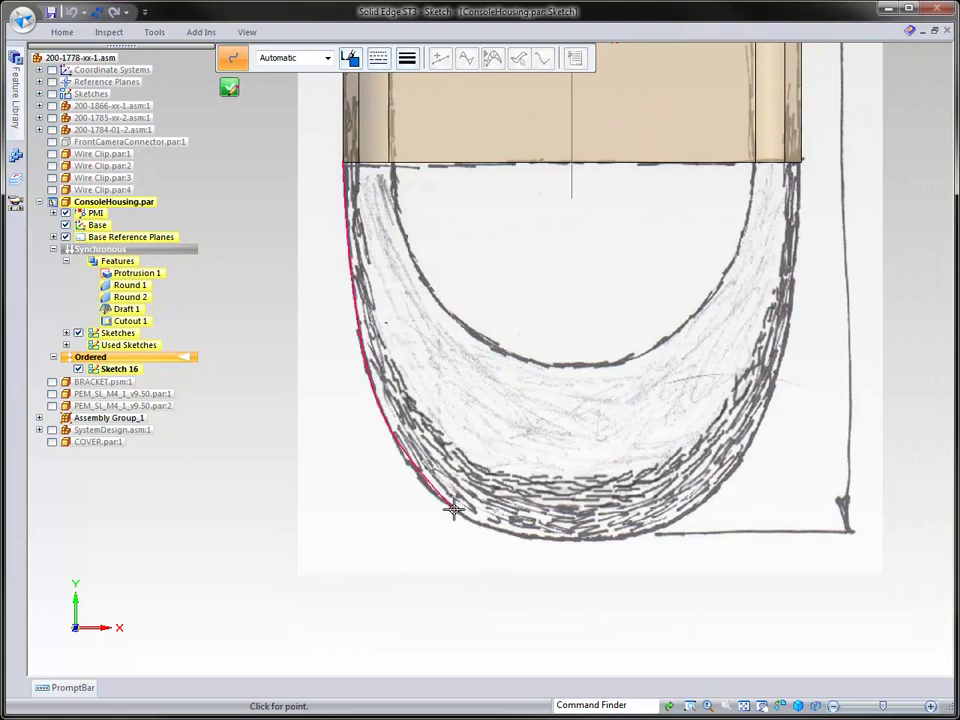
{"action": "left_click", "coordinate": [452, 510]}
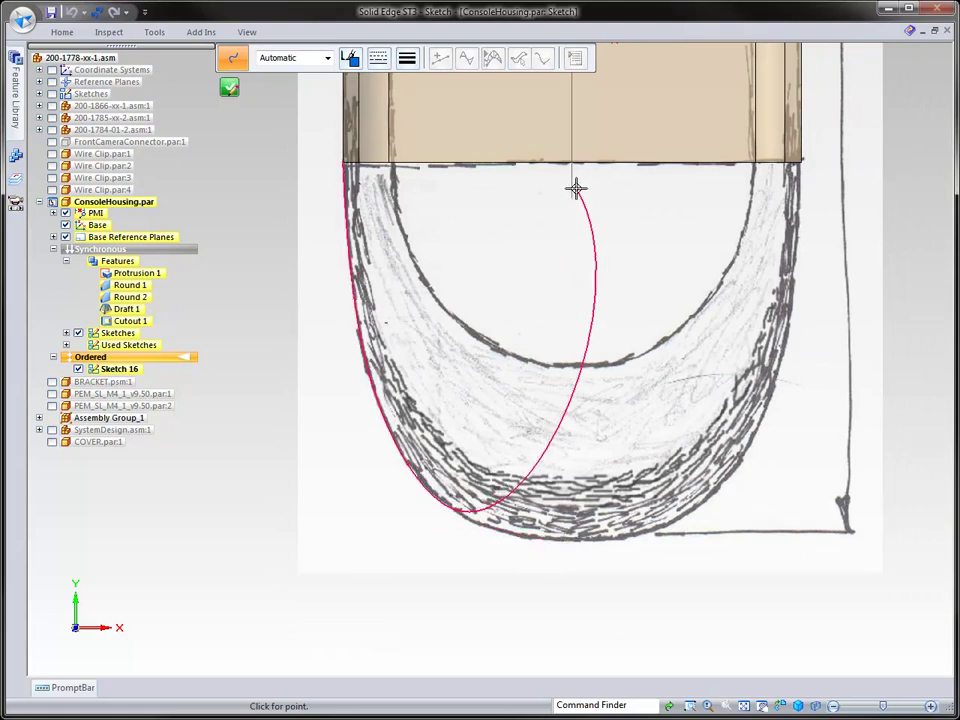
{"action": "left_click", "coordinate": [574, 540]}
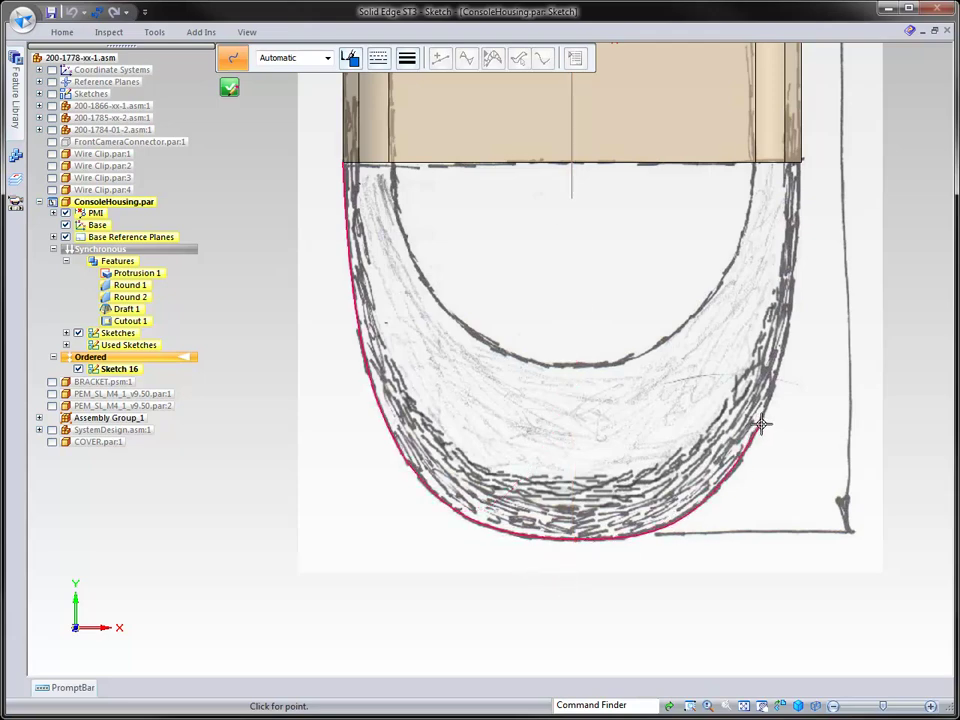
{"action": "left_click", "coordinate": [801, 165]}
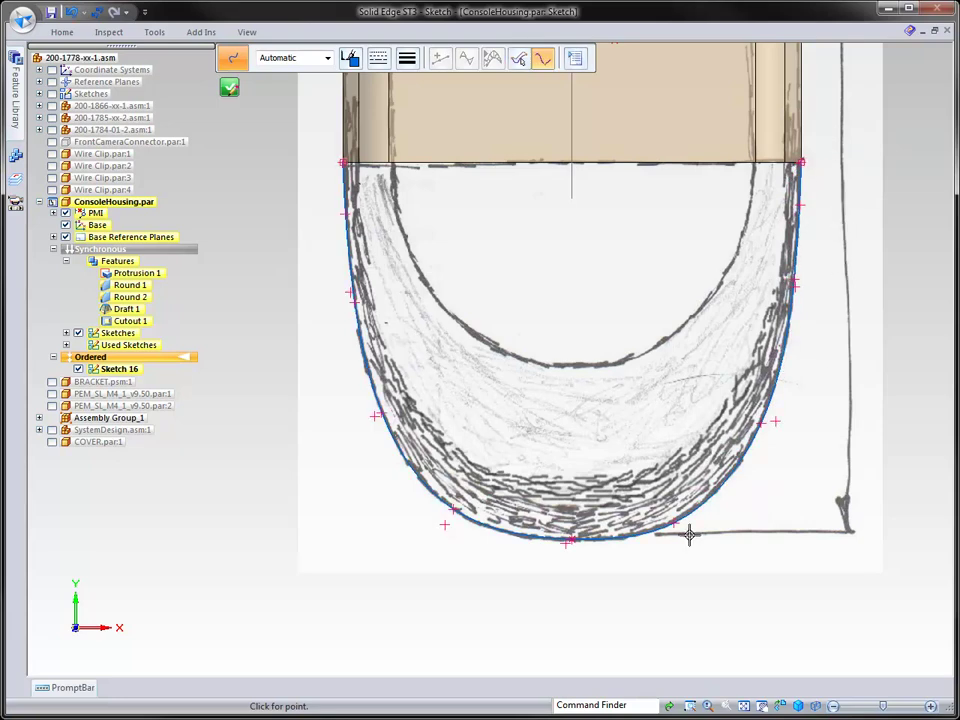
Align the curve's four opposite pairs of control vertices horizontally with Horizontal/Vertical relations
{"action": "scroll", "coordinate": [406, 601], "scroll_direction": "up", "scroll_amount": 1}
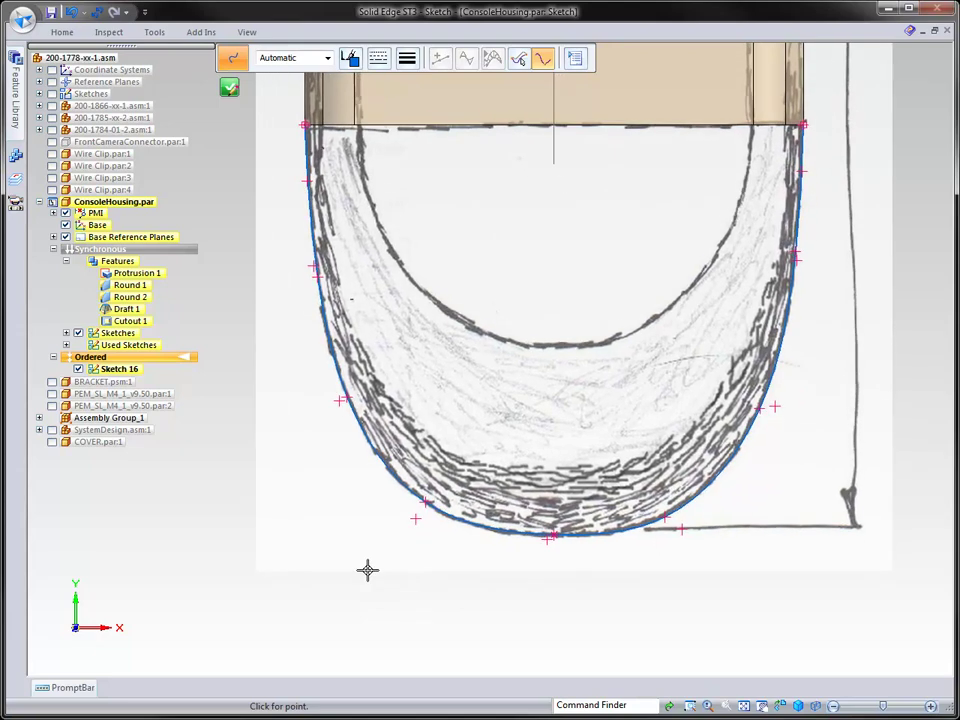
{"action": "right_click_drag", "start_coordinate": [317, 544], "coordinate": [316, 608]}
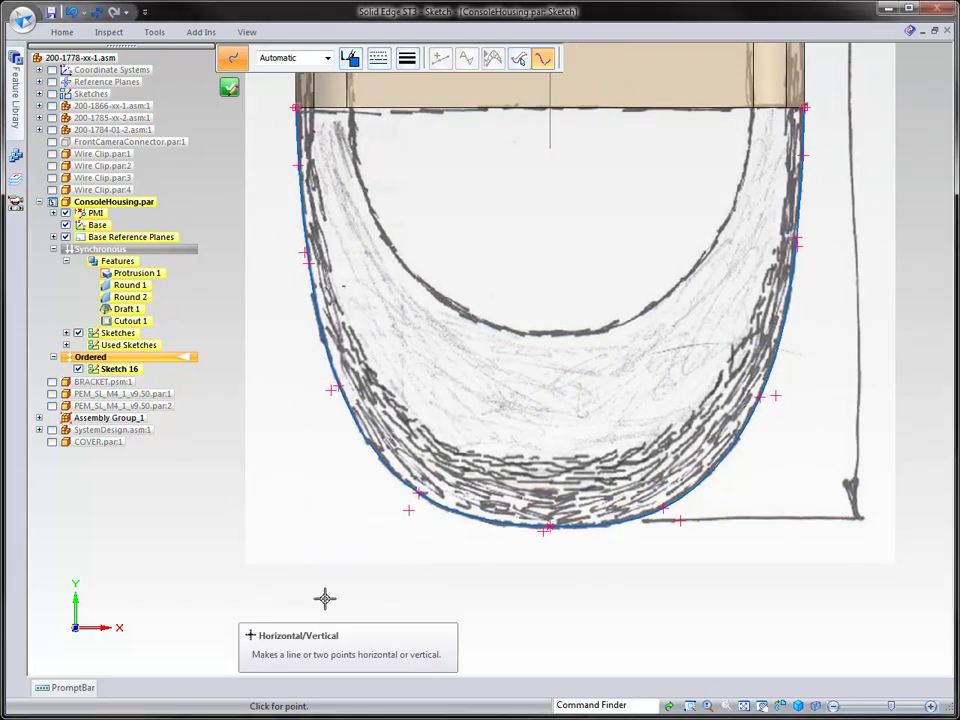
{"action": "left_click", "coordinate": [407, 511]}
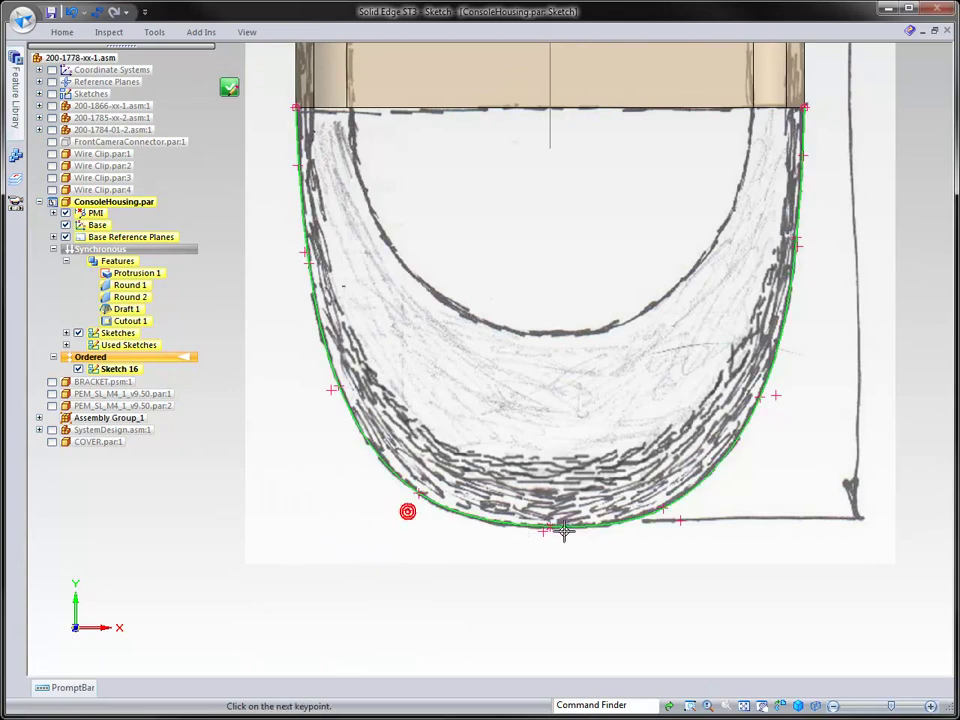
{"action": "left_click", "coordinate": [679, 519]}
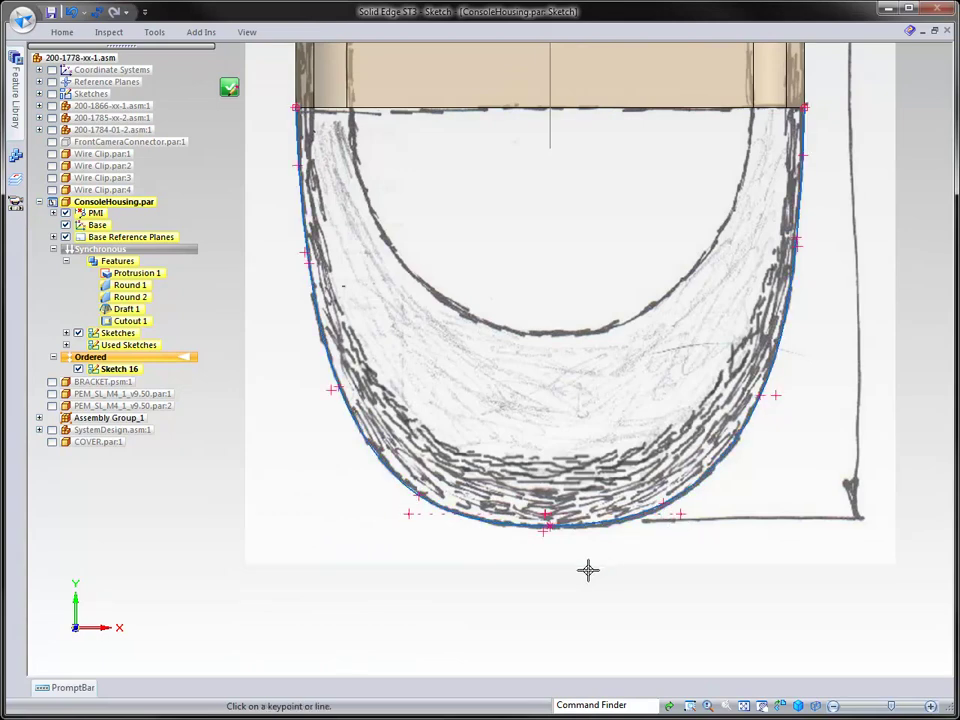
{"action": "left_click", "coordinate": [330, 391]}
{"action": "left_click", "coordinate": [776, 392]}
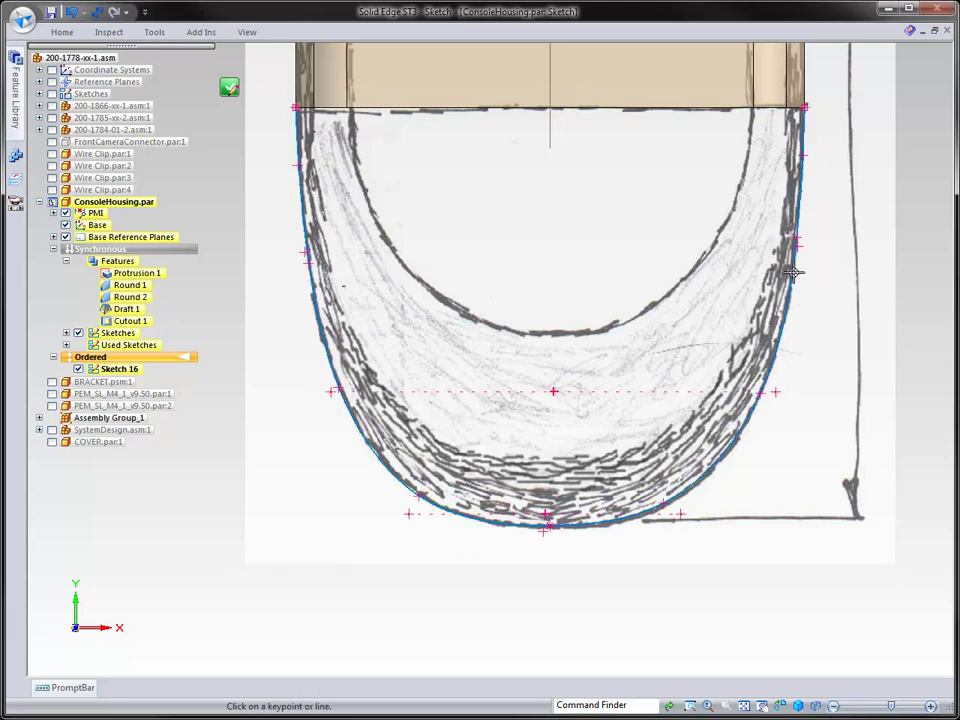
{"action": "left_click", "coordinate": [304, 248]}
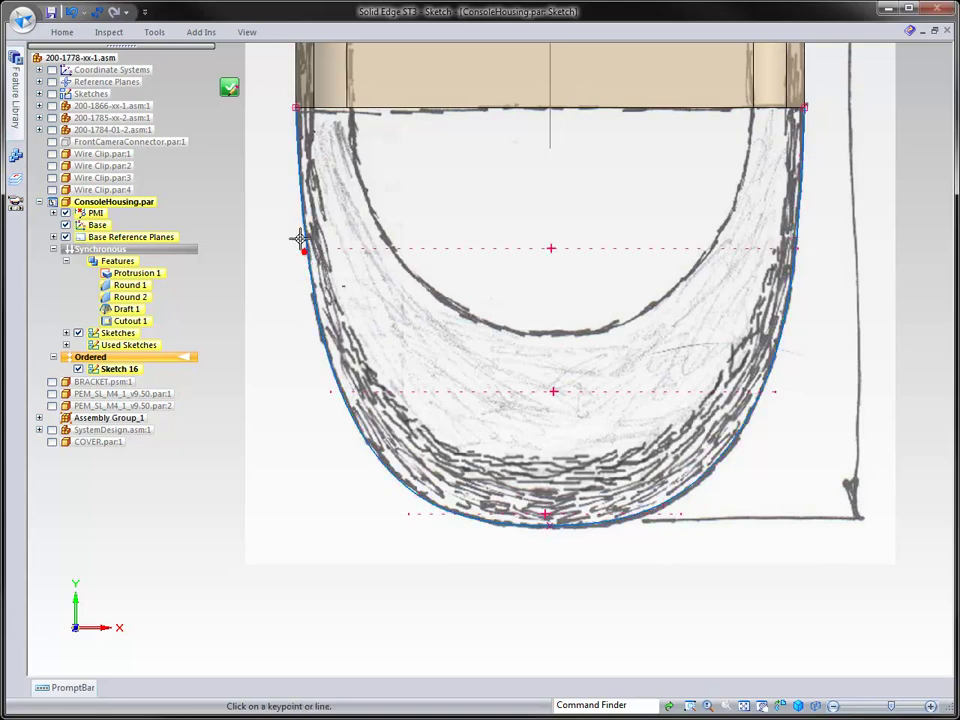
{"action": "left_click", "coordinate": [297, 161]}
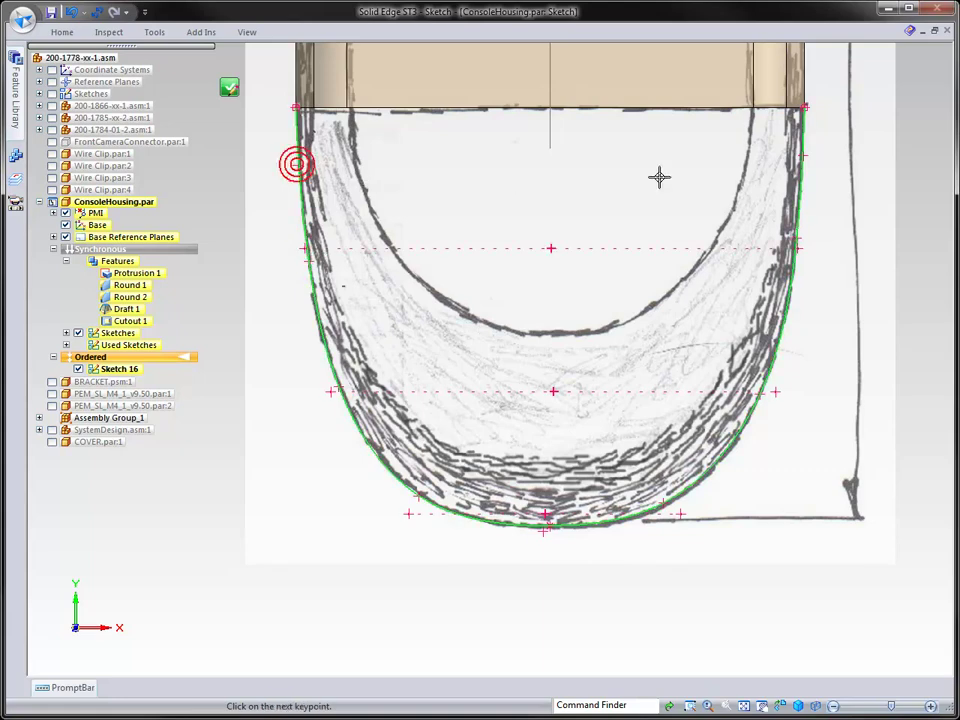
{"action": "left_click", "coordinate": [805, 157]}
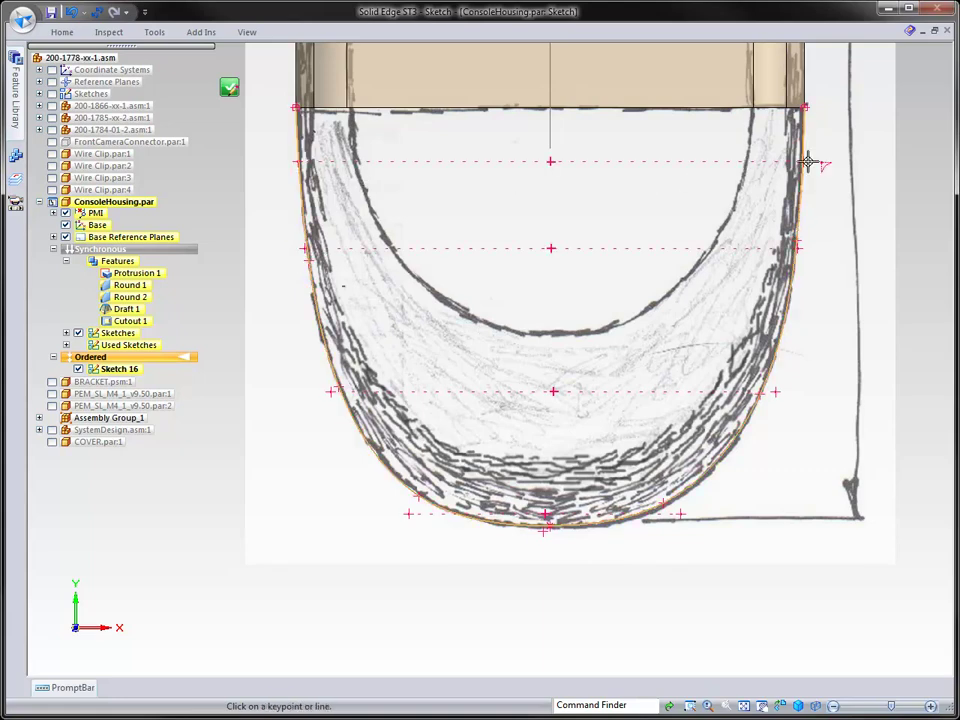
Align the control vertex nearest each end of the curve vertically with that end point
{"action": "left_click", "coordinate": [808, 160]}
{"action": "left_click", "coordinate": [808, 107]}
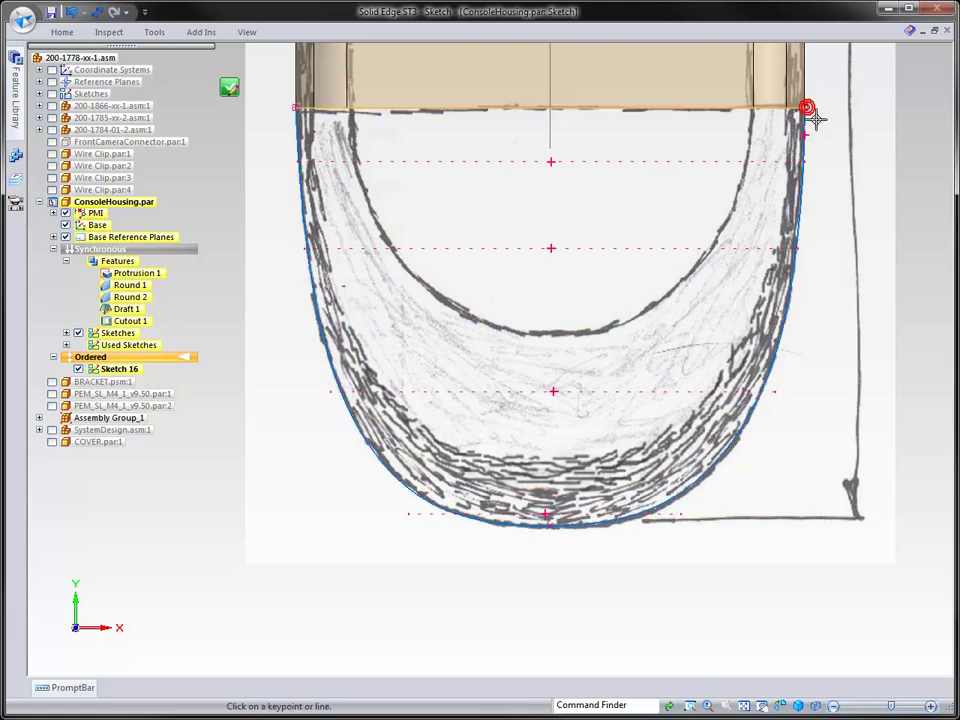
{"action": "left_click", "coordinate": [294, 108]}
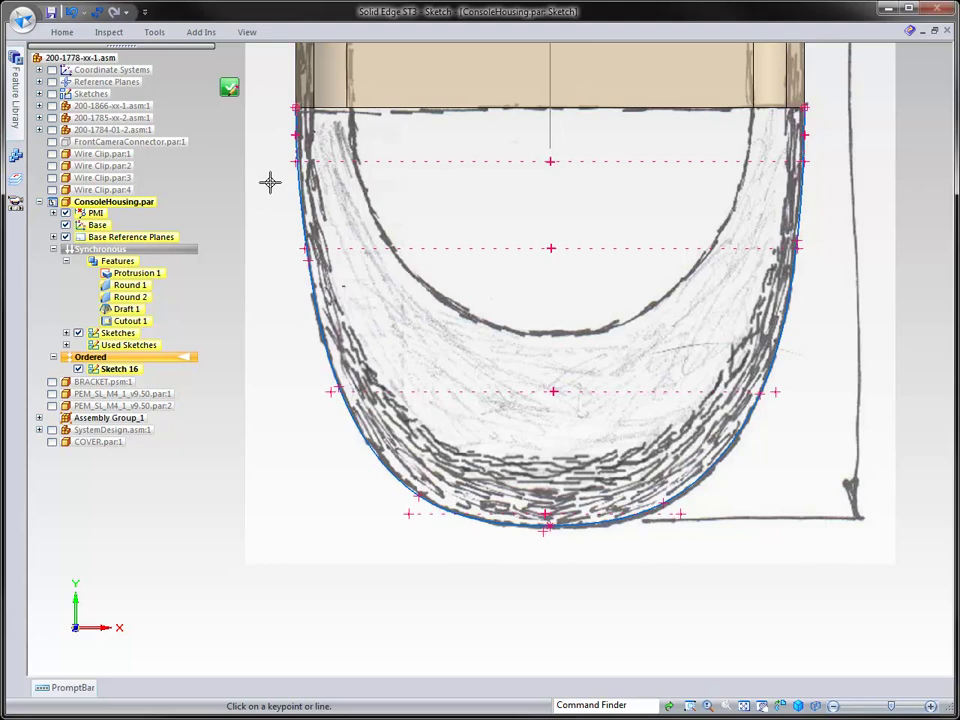
{"action": "key", "text": "Escape"}
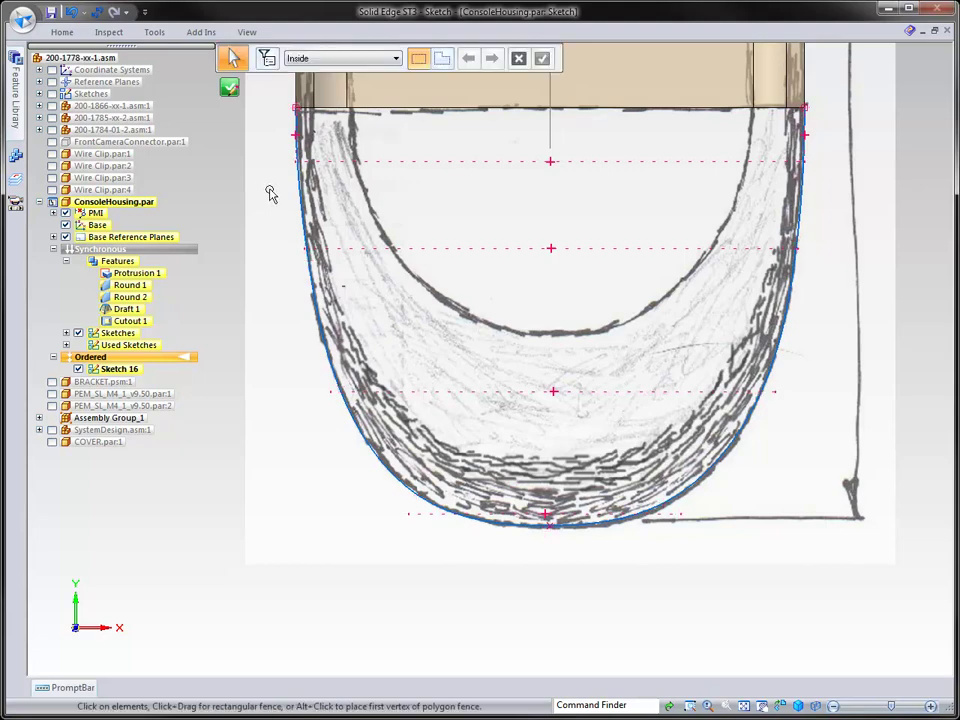
Adjust the curve's frontmost point to follow the traced outline, and finish the sketch
{"action": "scroll", "coordinate": [270, 193], "scroll_direction": "up", "scroll_amount": 2}
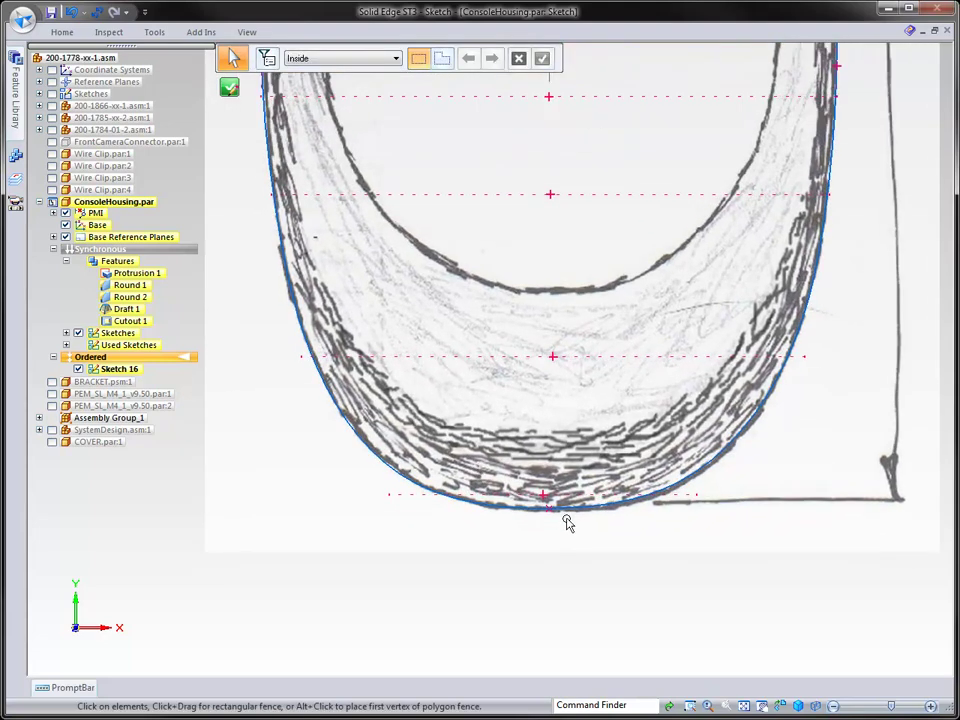
{"action": "left_click", "coordinate": [548, 510]}
{"action": "mouse_move", "coordinate": [548, 510]}
{"action": "left_mouse_down"}
{"action": "mouse_move", "coordinate": [549, 497]}
{"action": "mouse_move", "coordinate": [557, 510]}
{"action": "left_mouse_up"}
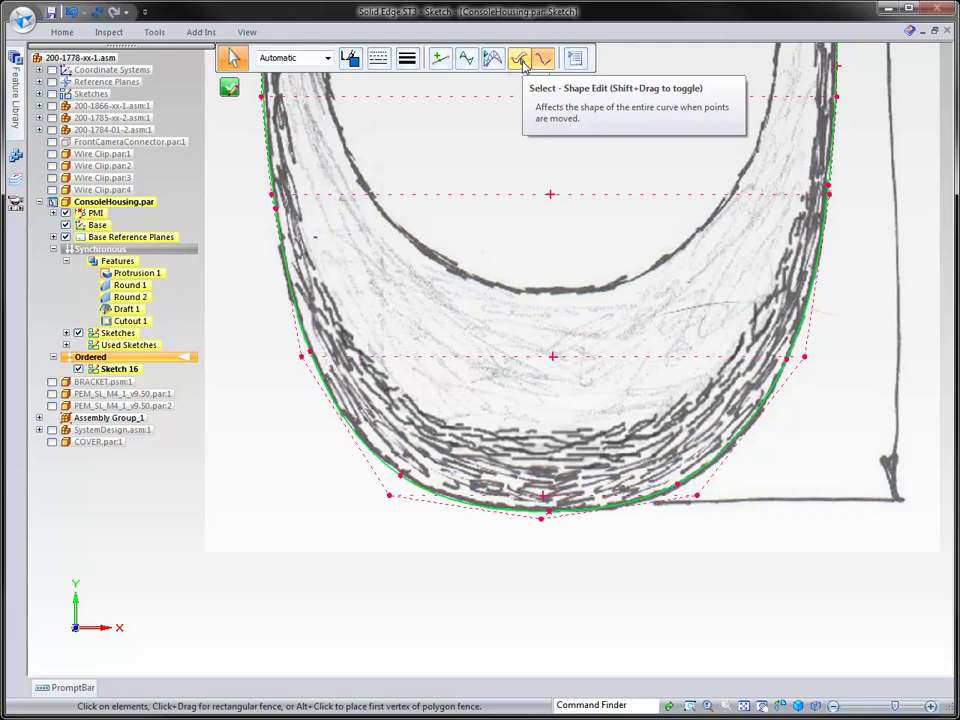
{"action": "left_click", "coordinate": [229, 88]}
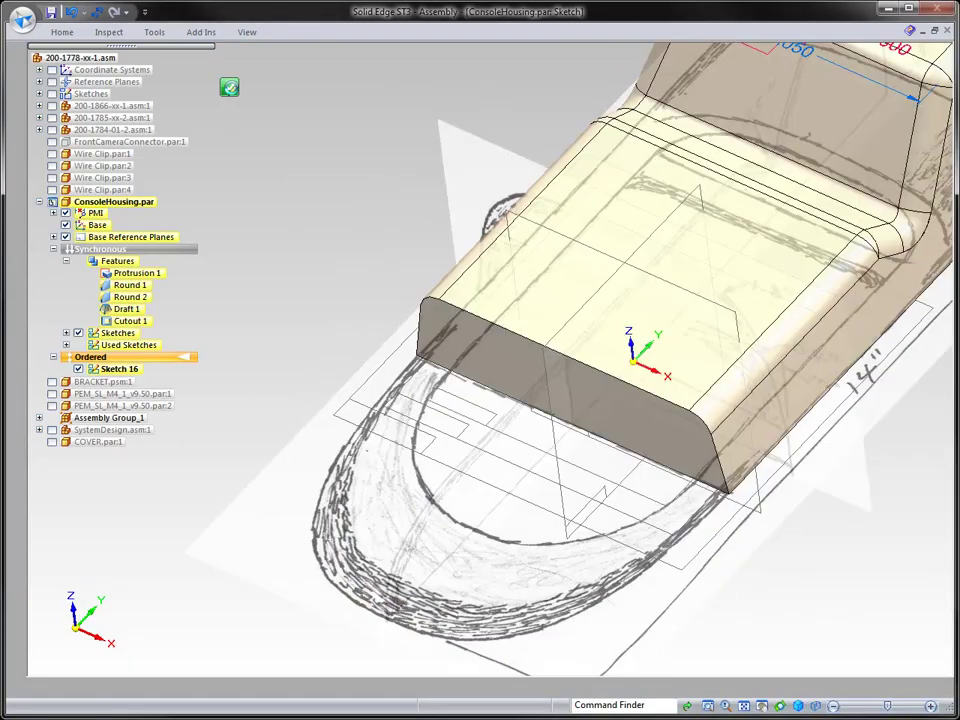
{"action": "left_click", "coordinate": [320, 62]}
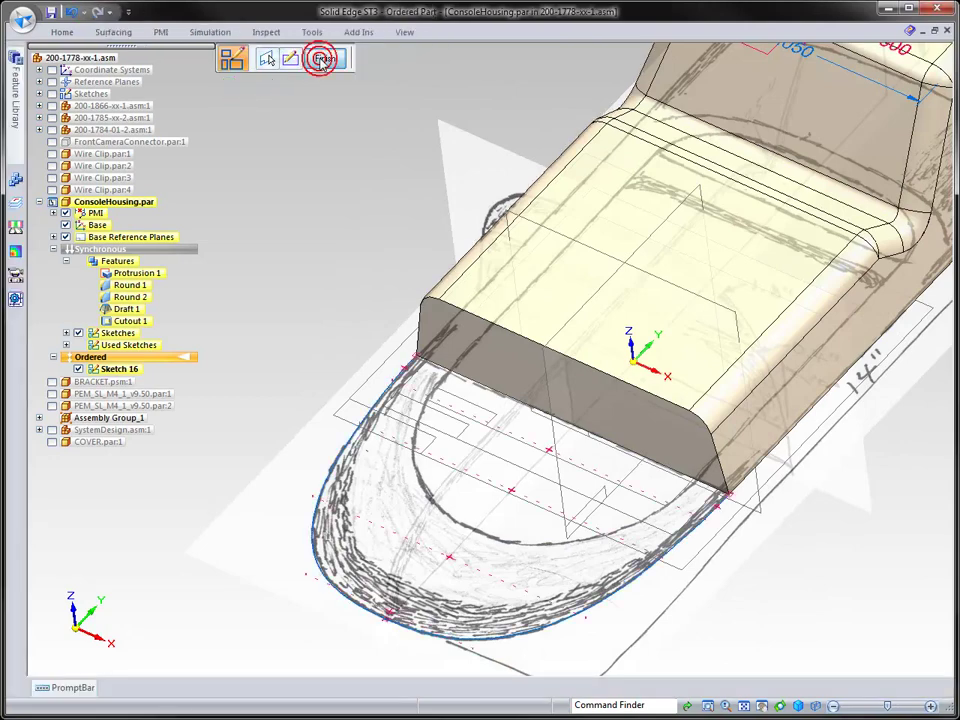
Start a sketch on a plane parallel to the base plane, through the front face vertex where the side edge meets the upper round
{"action": "left_click", "coordinate": [386, 60]}
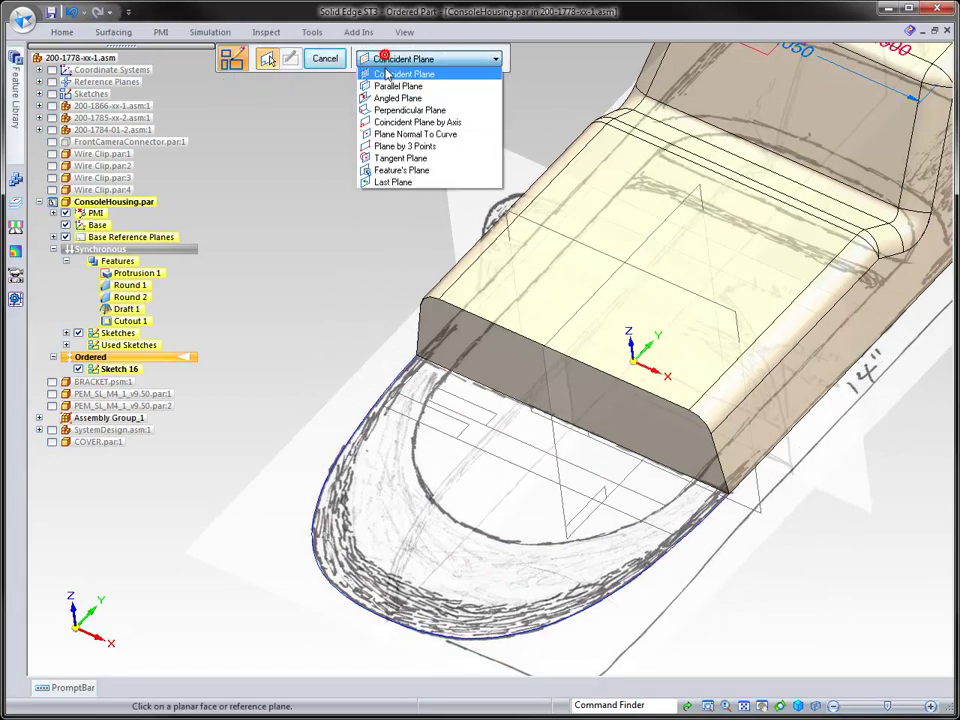
{"action": "left_click", "coordinate": [385, 84]}
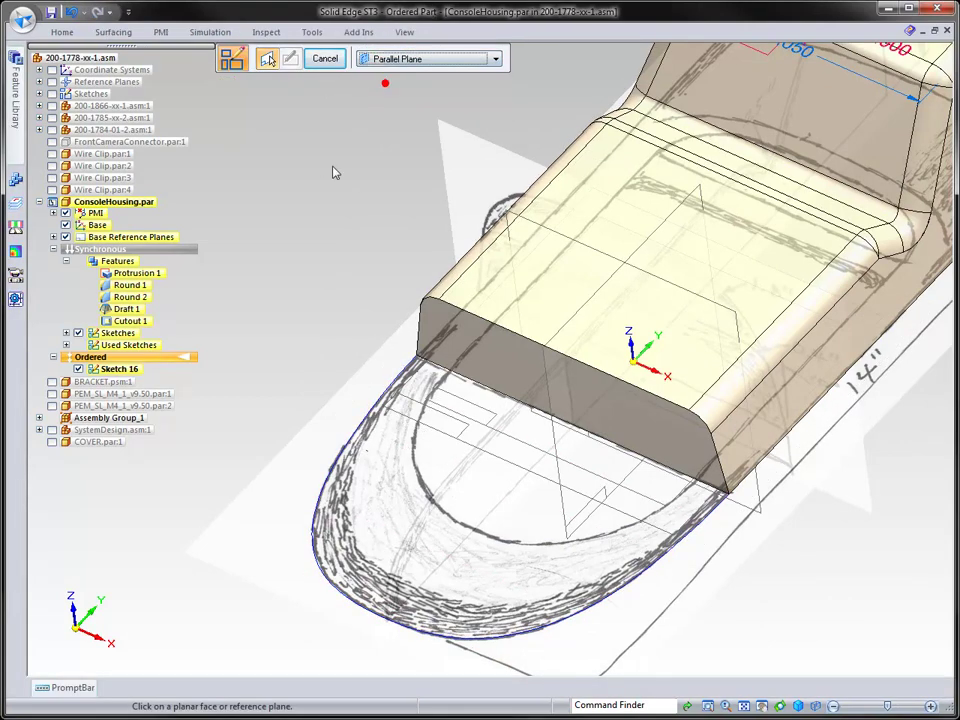
{"action": "left_click", "coordinate": [486, 279]}
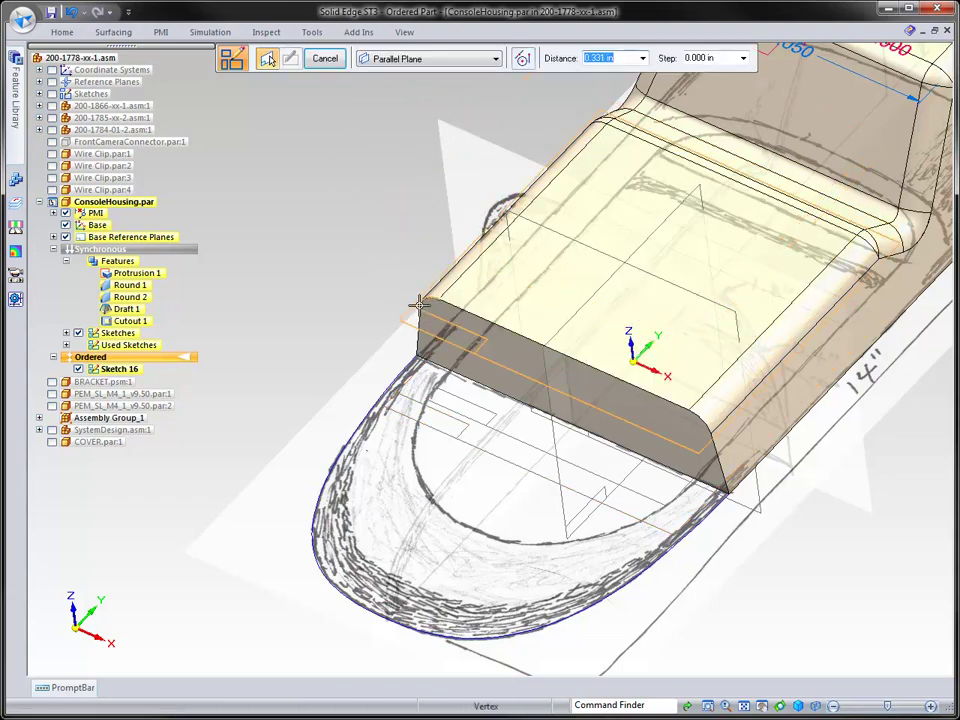
{"action": "left_click", "coordinate": [420, 304]}
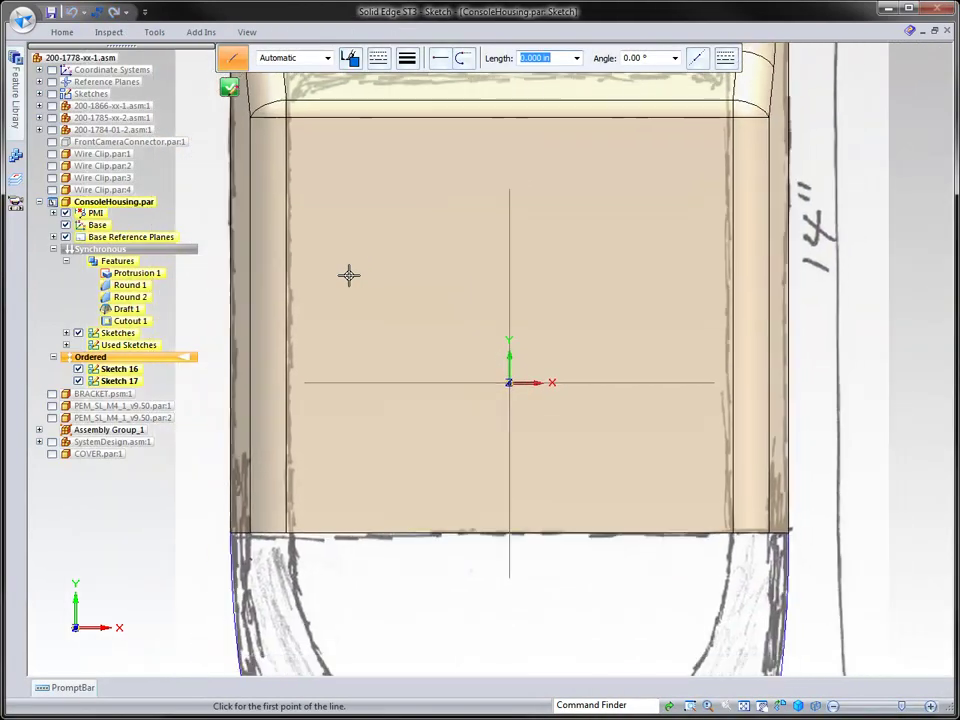
Draw a point-by-point curve along the inner edge of the dark shaded front band, between the two outer upper vertices of the front face
{"action": "right_click_drag", "start_coordinate": [381, 300], "coordinate": [435, 238]}
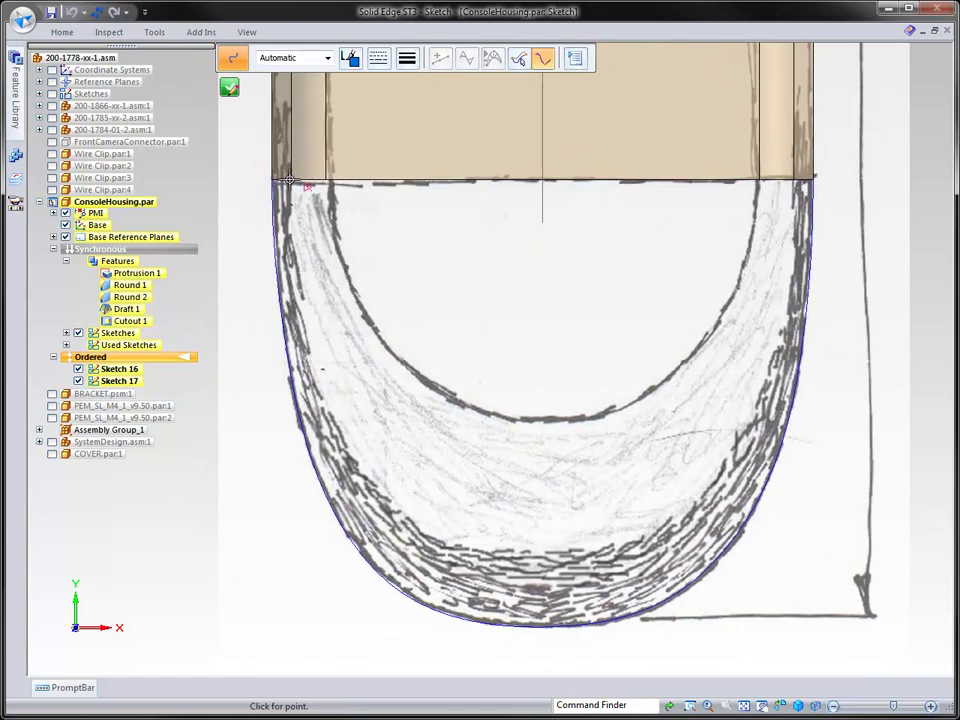
{"action": "left_click", "coordinate": [289, 181]}
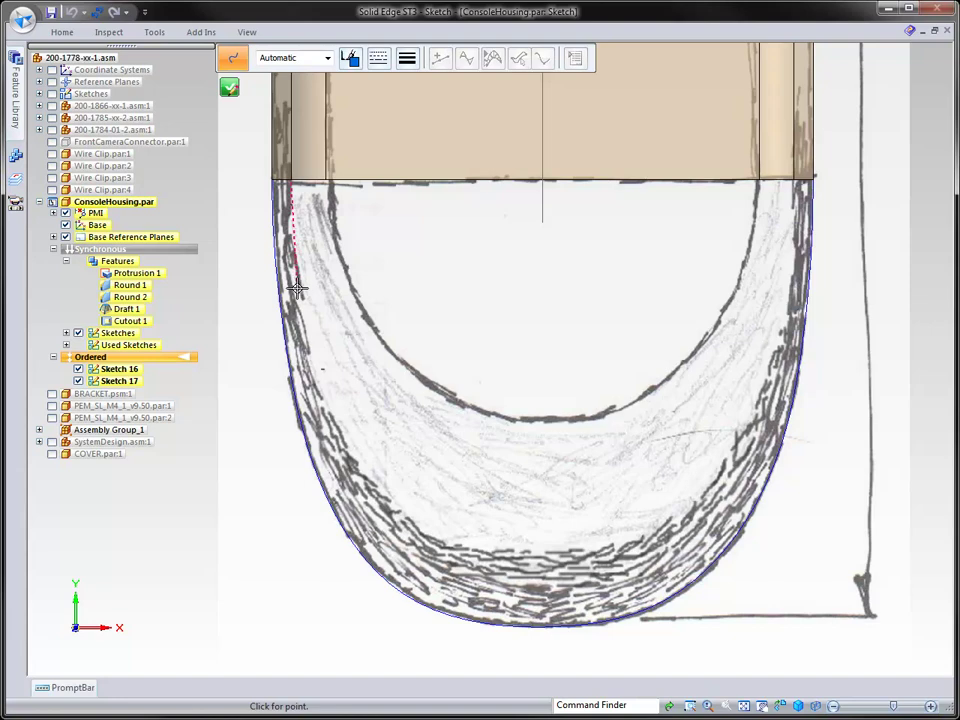
{"action": "left_click", "coordinate": [334, 428]}
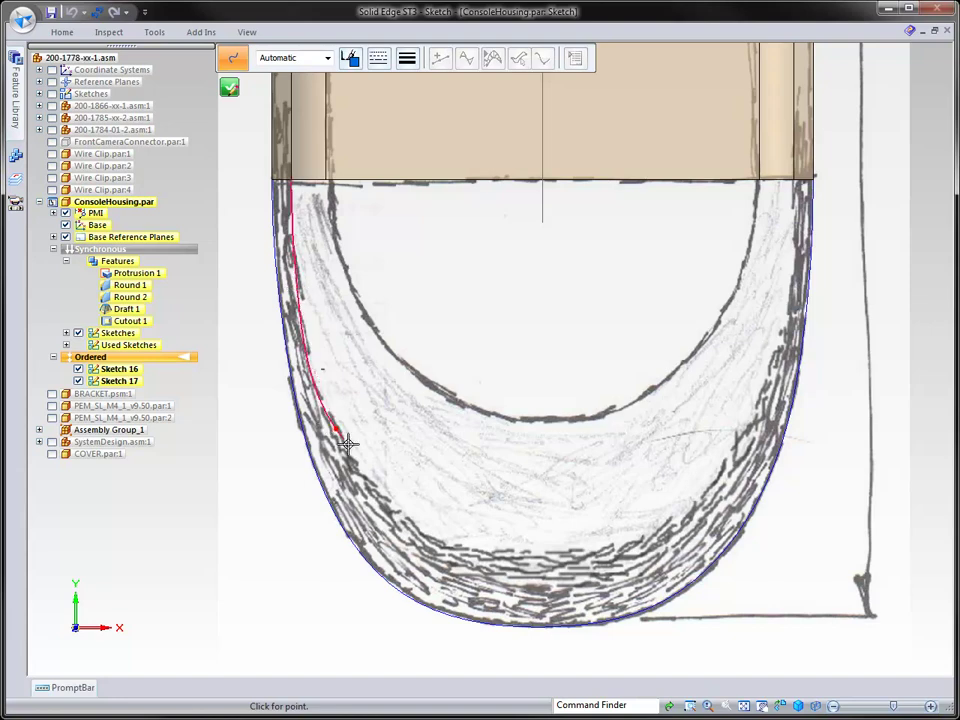
{"action": "left_click", "coordinate": [418, 530]}
{"action": "left_click_drag", "start_coordinate": [515, 567], "coordinate": [542, 555]}
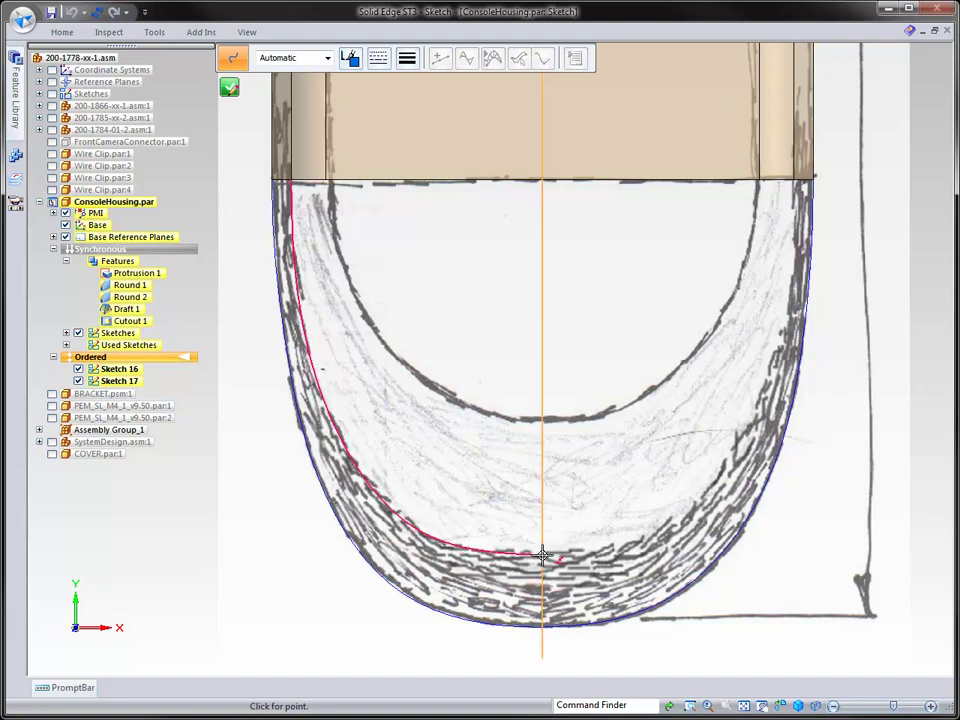
{"action": "mouse_move", "coordinate": [607, 560]}
{"action": "left_mouse_down"}
{"action": "mouse_move", "coordinate": [671, 532]}
{"action": "mouse_move", "coordinate": [718, 495]}
{"action": "mouse_move", "coordinate": [763, 390]}
{"action": "mouse_move", "coordinate": [797, 178]}
{"action": "left_mouse_up"}
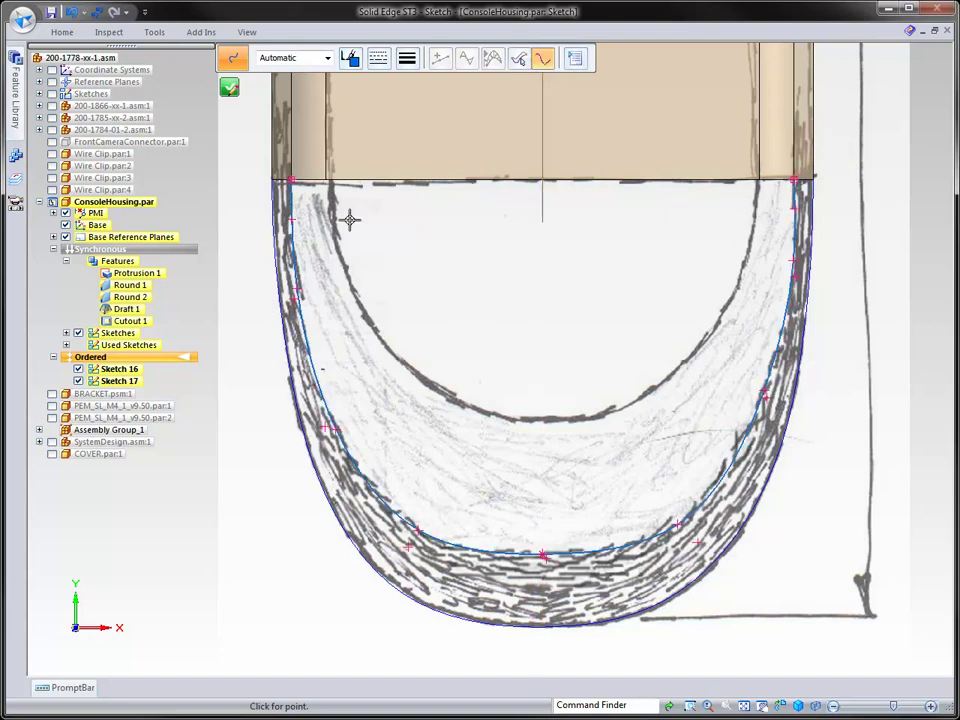
Align the curve's three opposite pairs of control vertices horizontally with Horizontal/Vertical relations
{"action": "right_click_drag", "start_coordinate": [254, 593], "coordinate": [257, 580]}
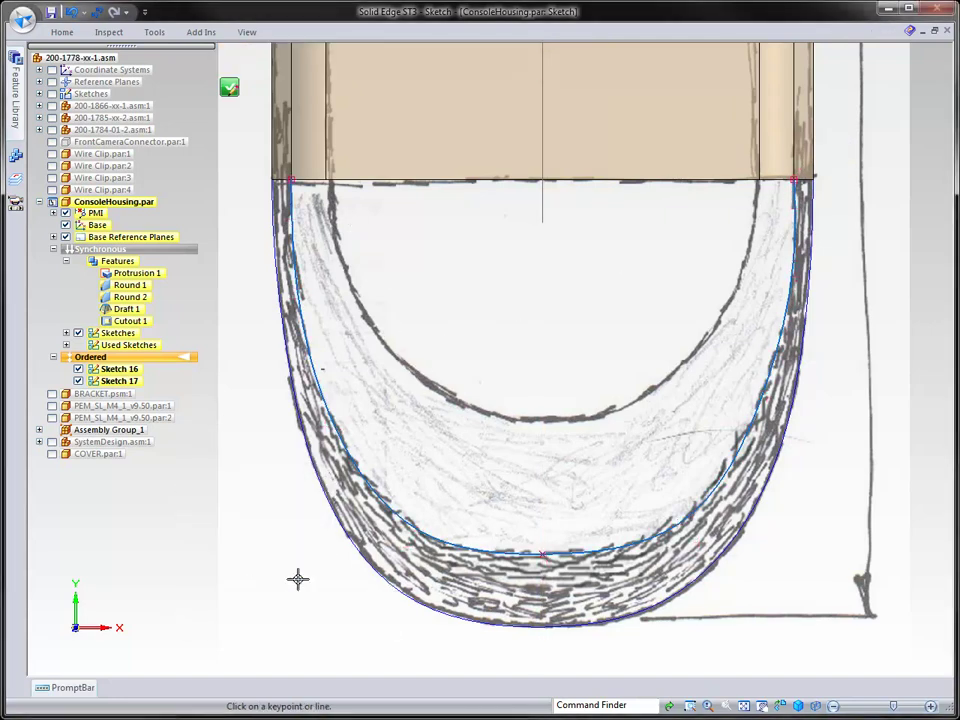
{"action": "left_click", "coordinate": [408, 545]}
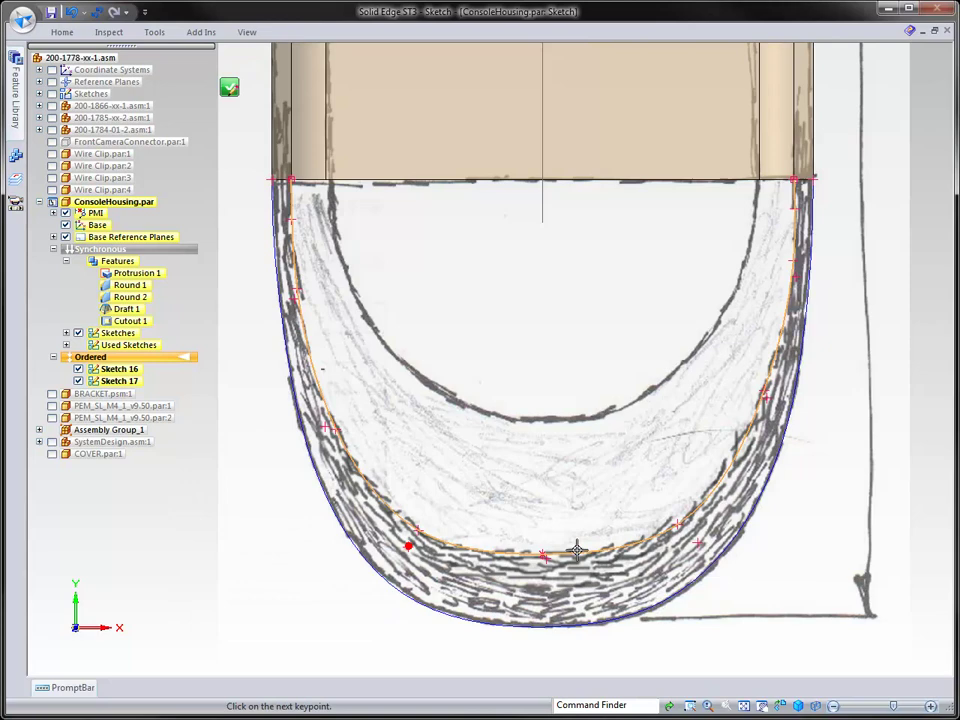
{"action": "left_click", "coordinate": [698, 543]}
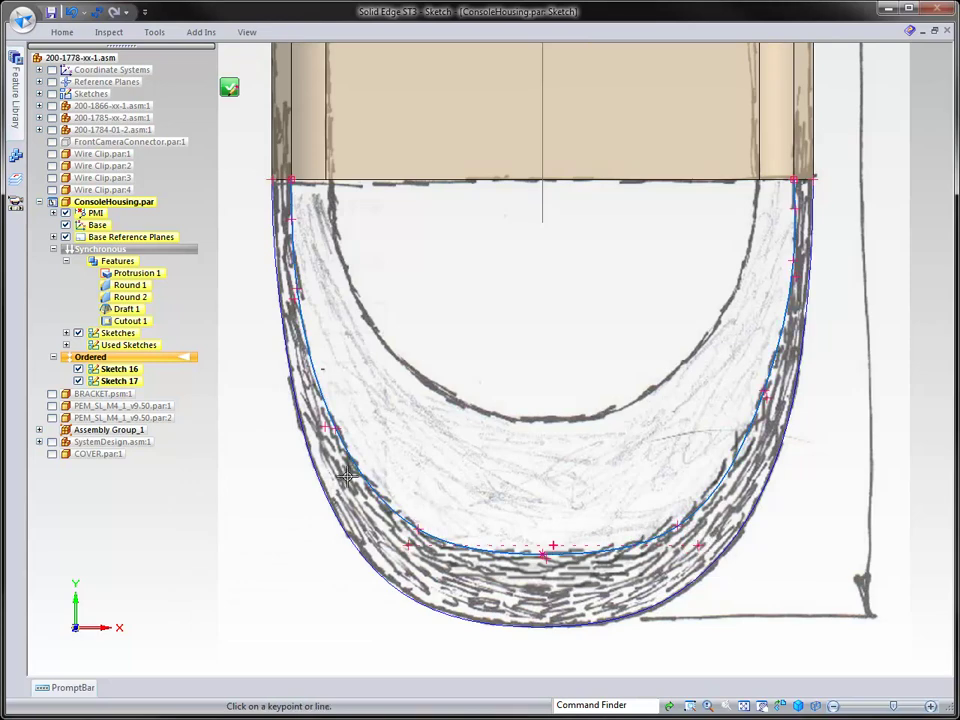
{"action": "left_click", "coordinate": [328, 417]}
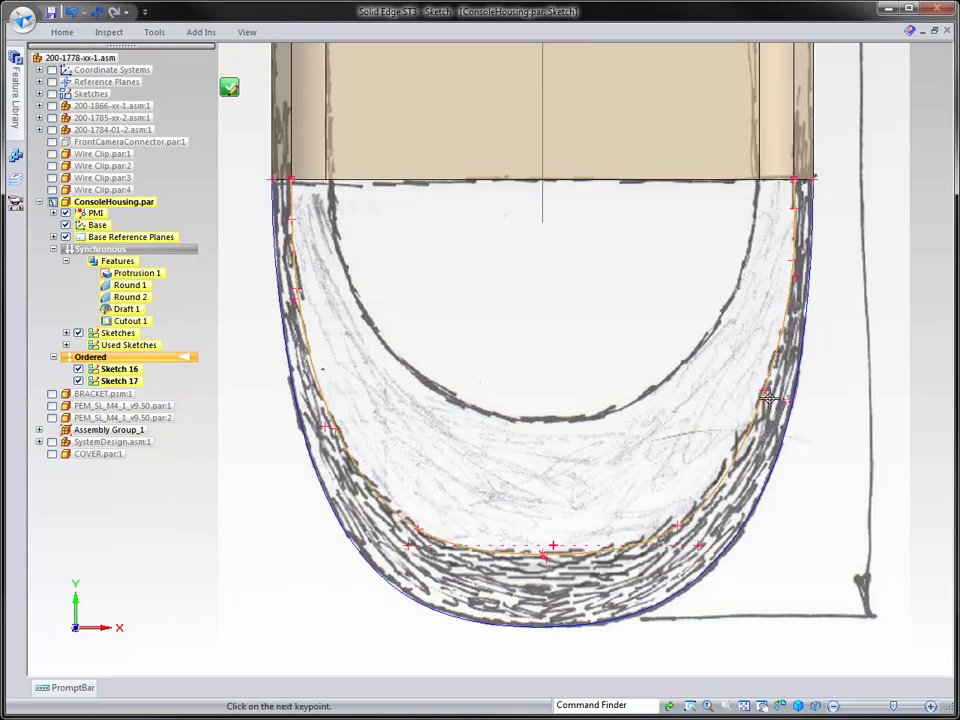
{"action": "left_click", "coordinate": [766, 414]}
{"action": "left_click", "coordinate": [289, 302]}
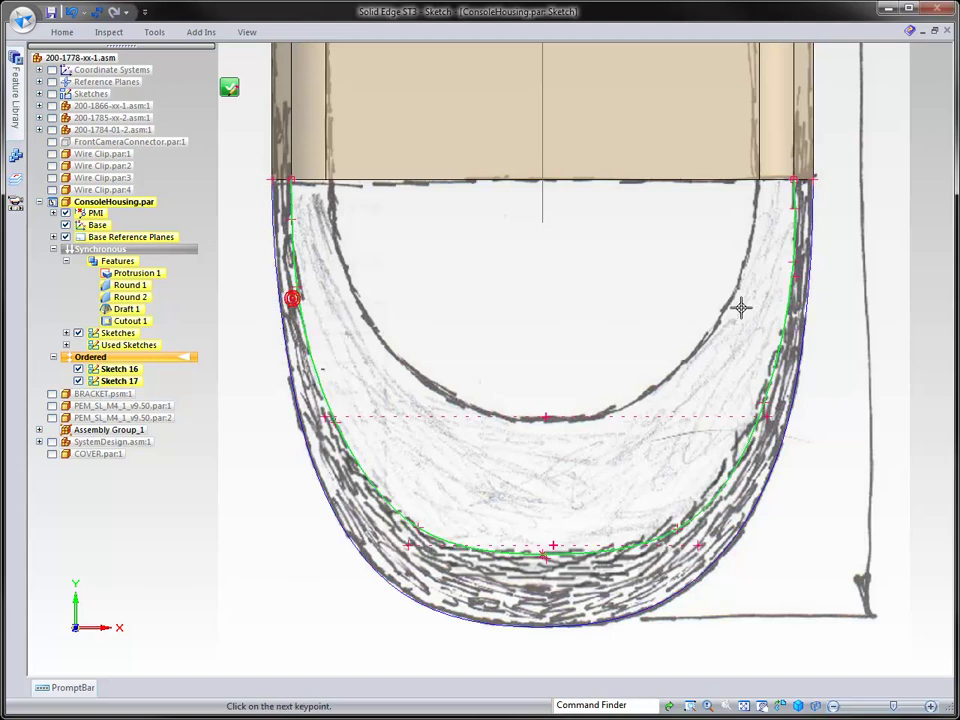
{"action": "left_click", "coordinate": [797, 279]}
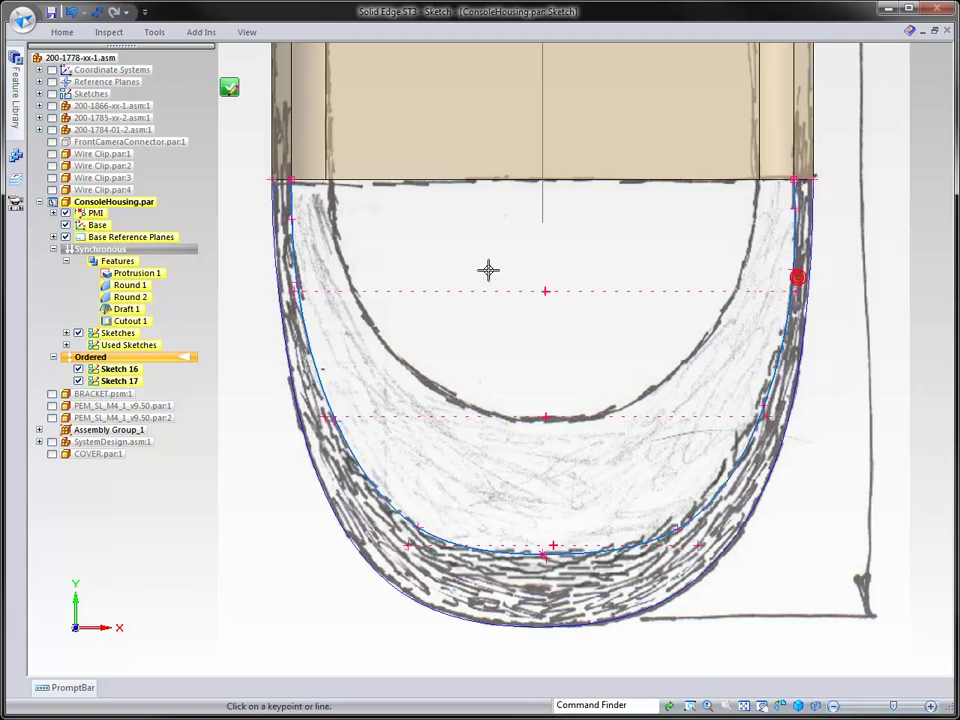
Align the control vertex nearest each end of the inner curve vertically with its end point
{"action": "left_click", "coordinate": [289, 180]}
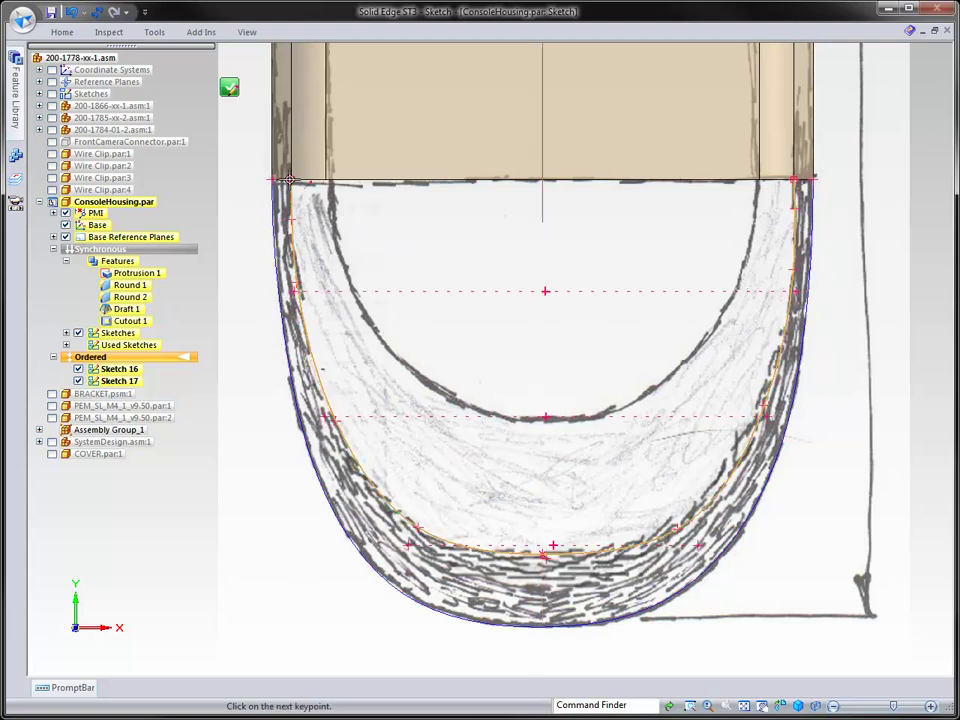
{"action": "left_click", "coordinate": [793, 208]}
{"action": "left_click", "coordinate": [793, 178]}
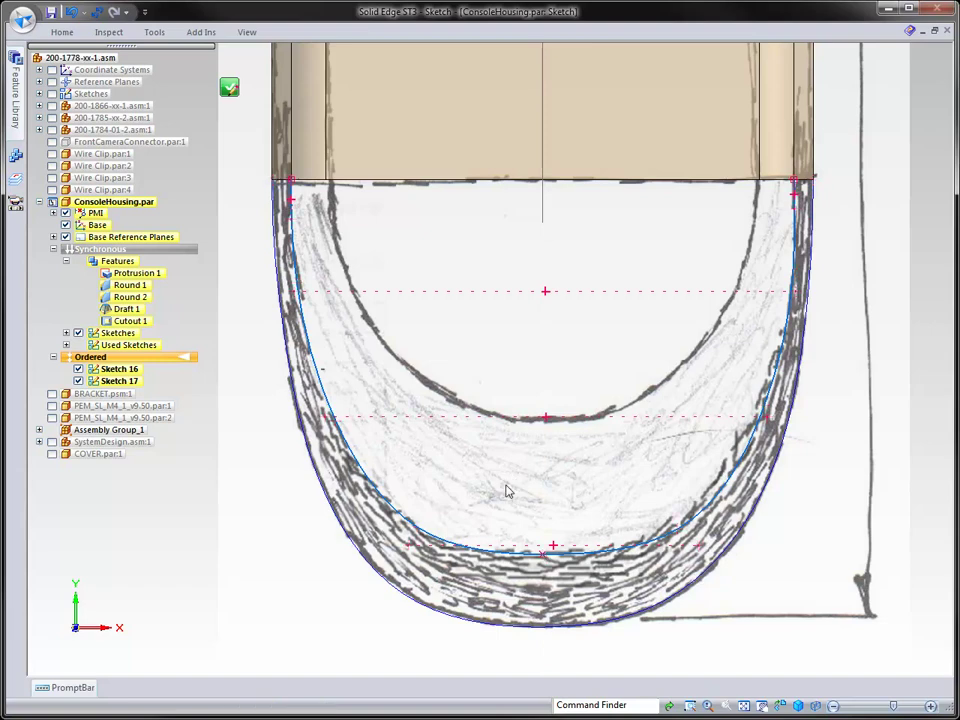
{"action": "key", "text": "Escape"}
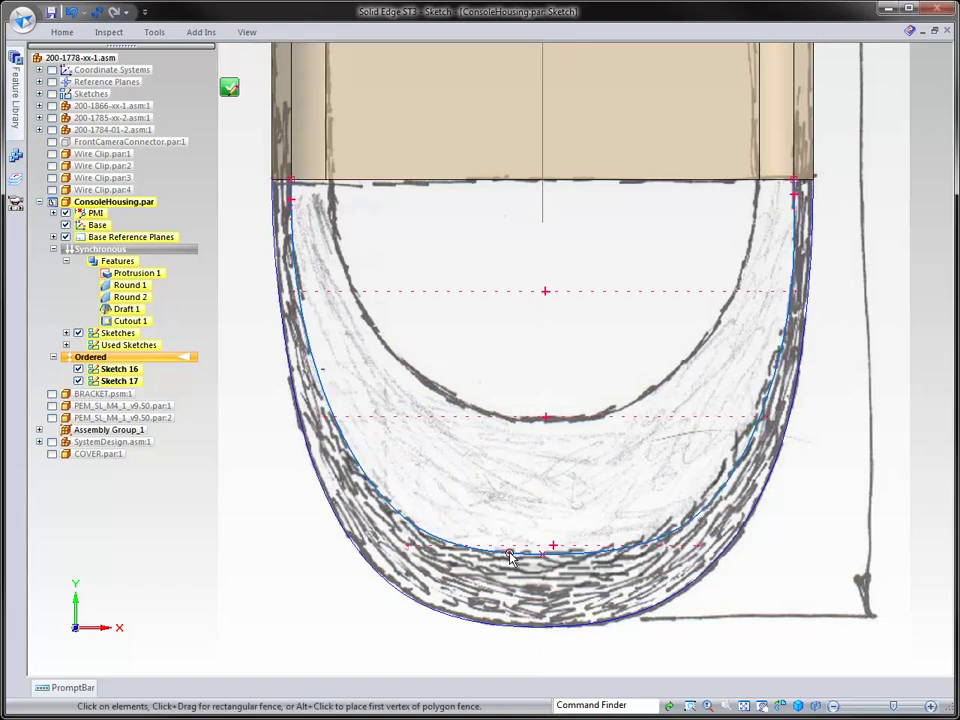
Adjust the inner curve's frontmost control vertex near the centerline, and finish the sketch
{"action": "left_click", "coordinate": [507, 554]}
{"action": "left_click_drag", "start_coordinate": [548, 558], "coordinate": [558, 555]}
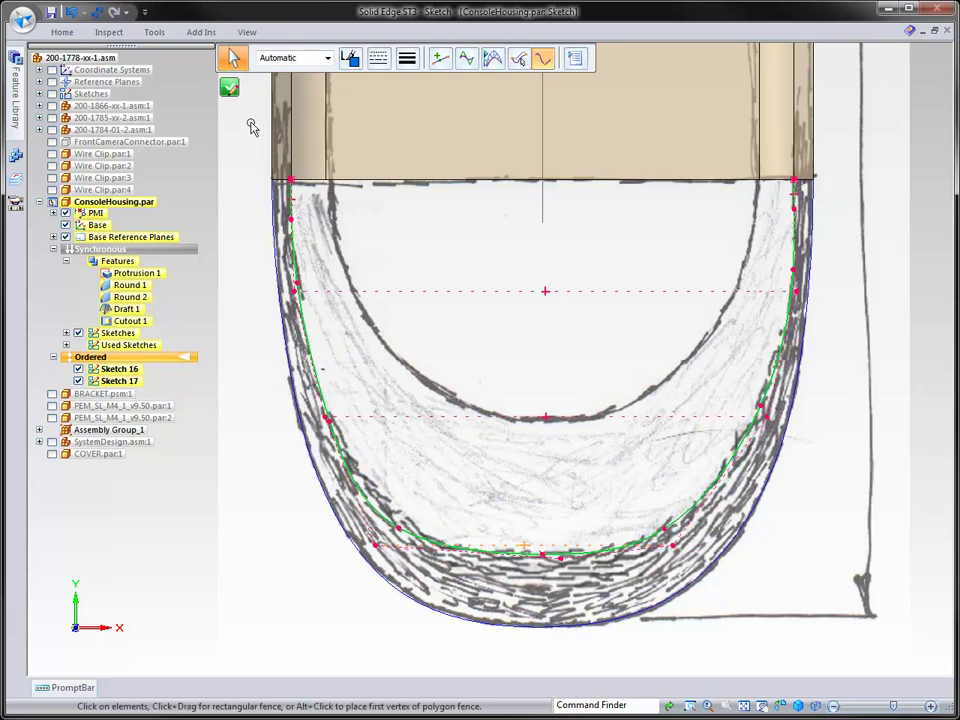
{"action": "left_click", "coordinate": [229, 88]}
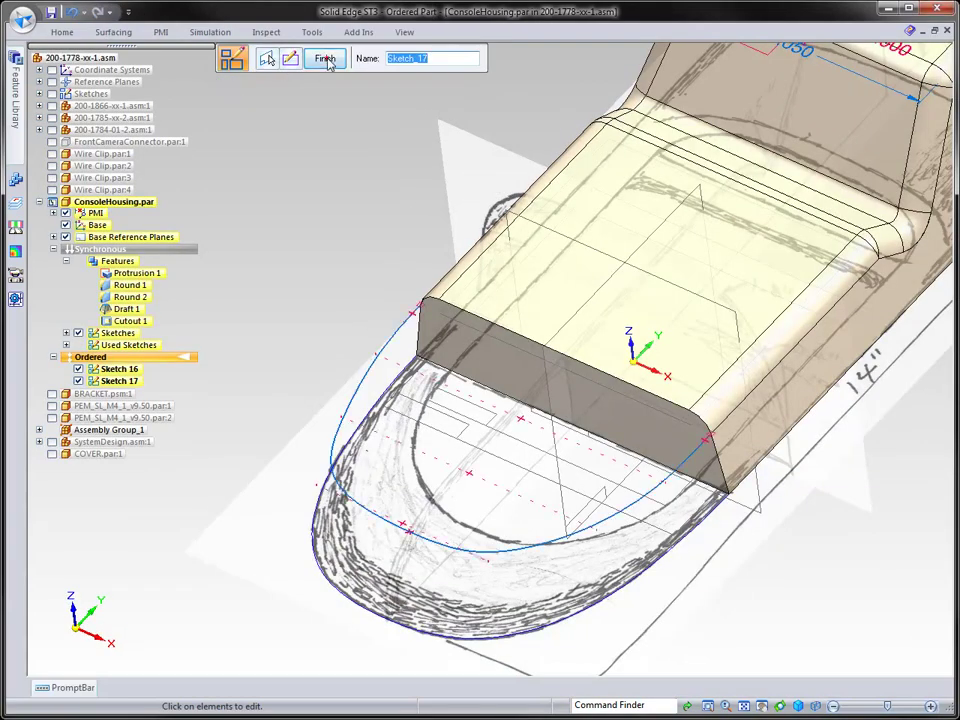
{"action": "left_click", "coordinate": [325, 59]}
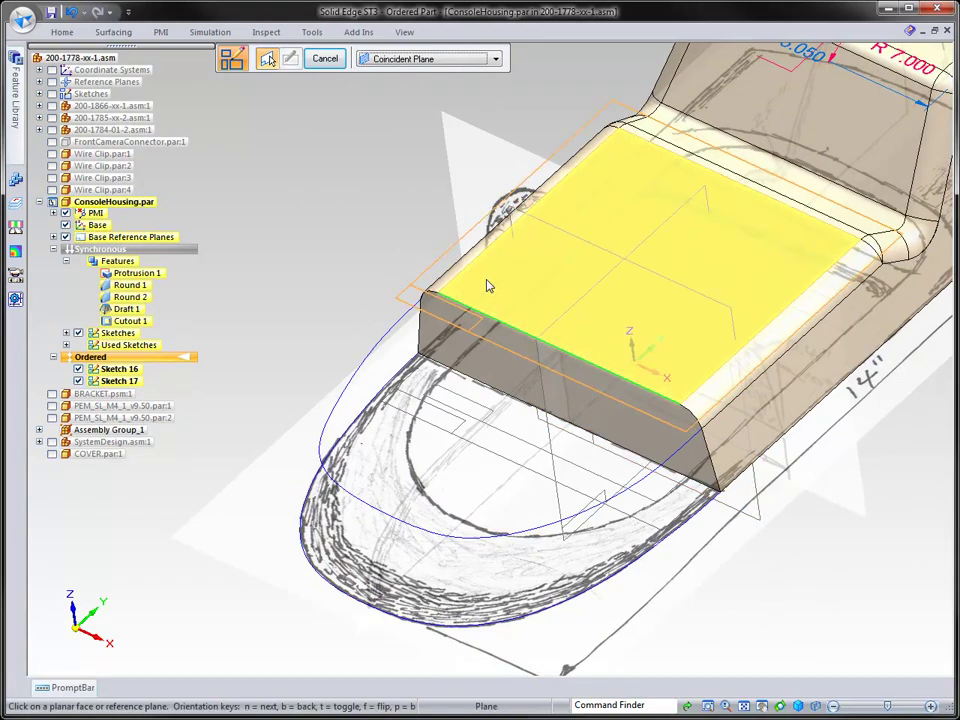
Start a sketch on the housing's flat top face and draw a tangent arc bulging forward between the two front corners of that face
{"action": "key", "text": "Escape"}
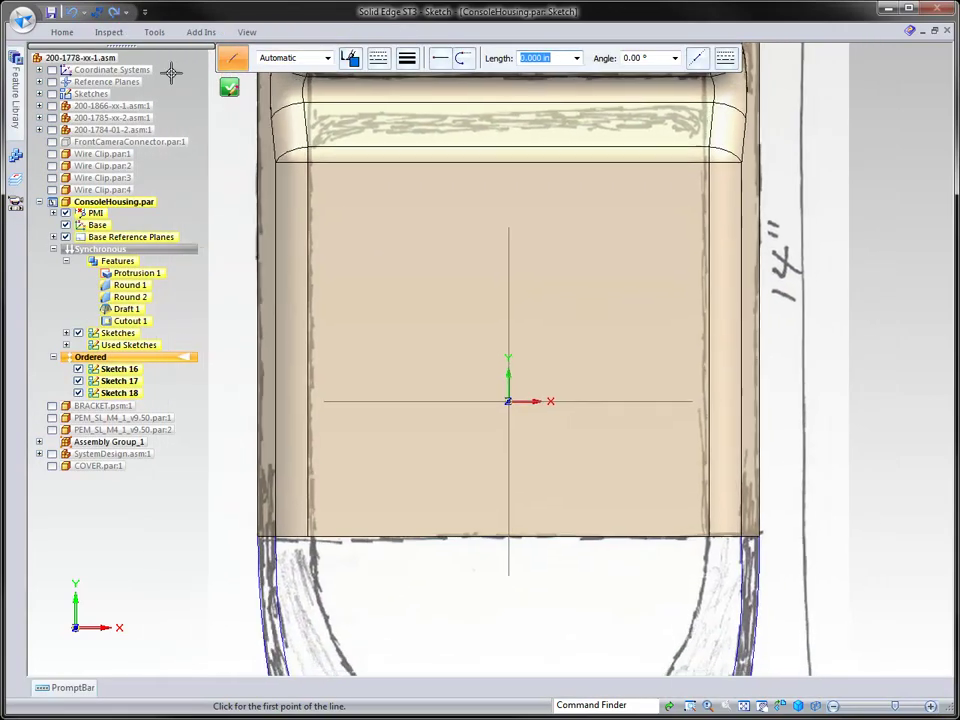
{"action": "left_click", "coordinate": [62, 32]}
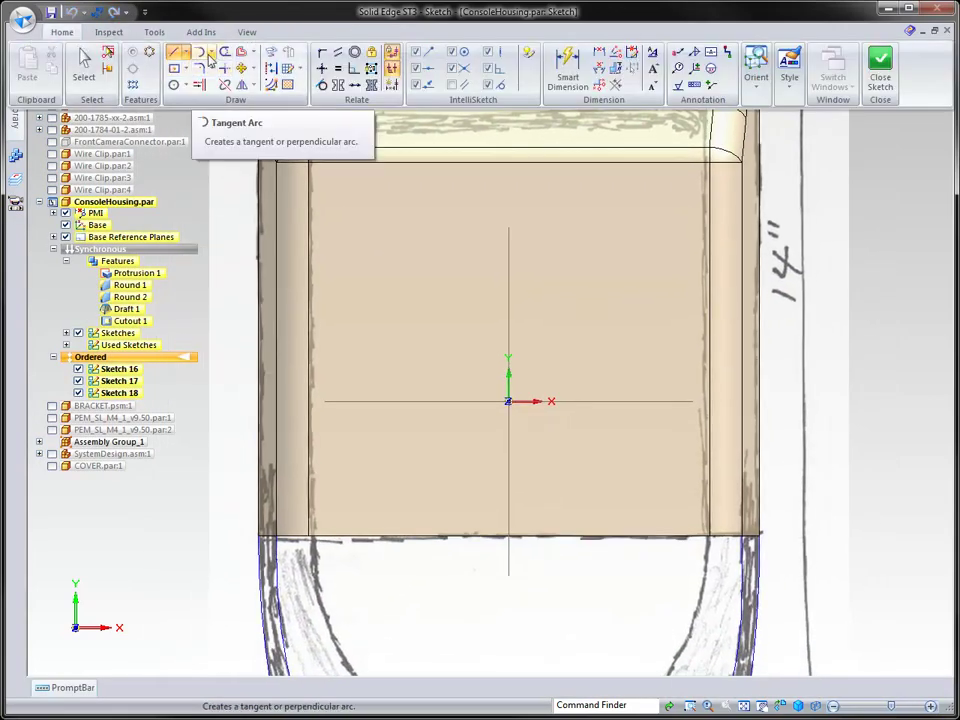
{"action": "left_click", "coordinate": [203, 54]}
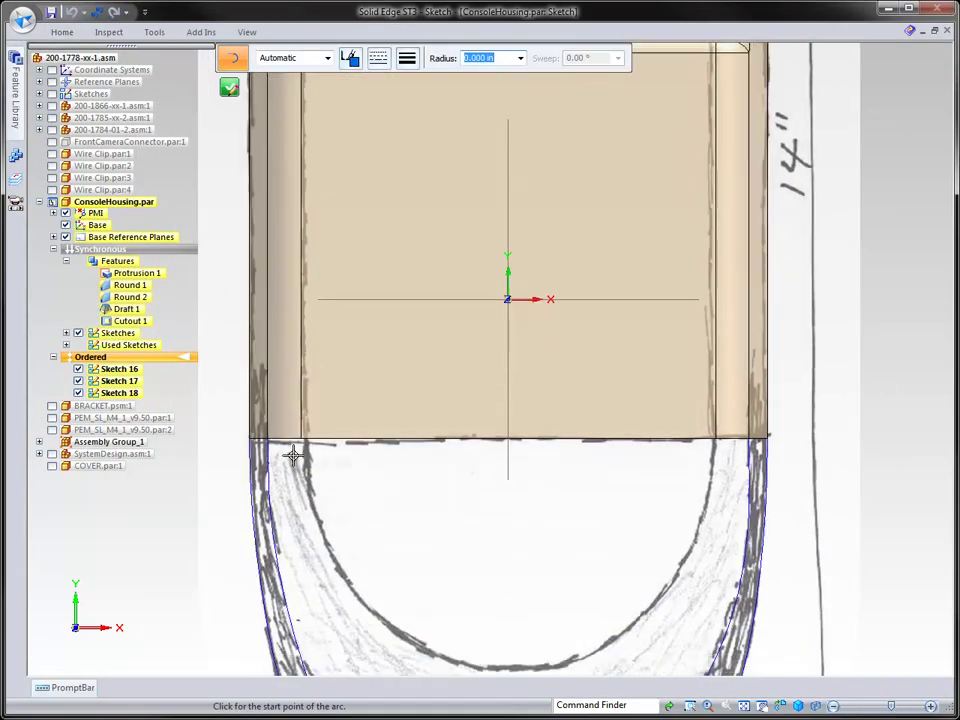
{"action": "left_click", "coordinate": [302, 388]}
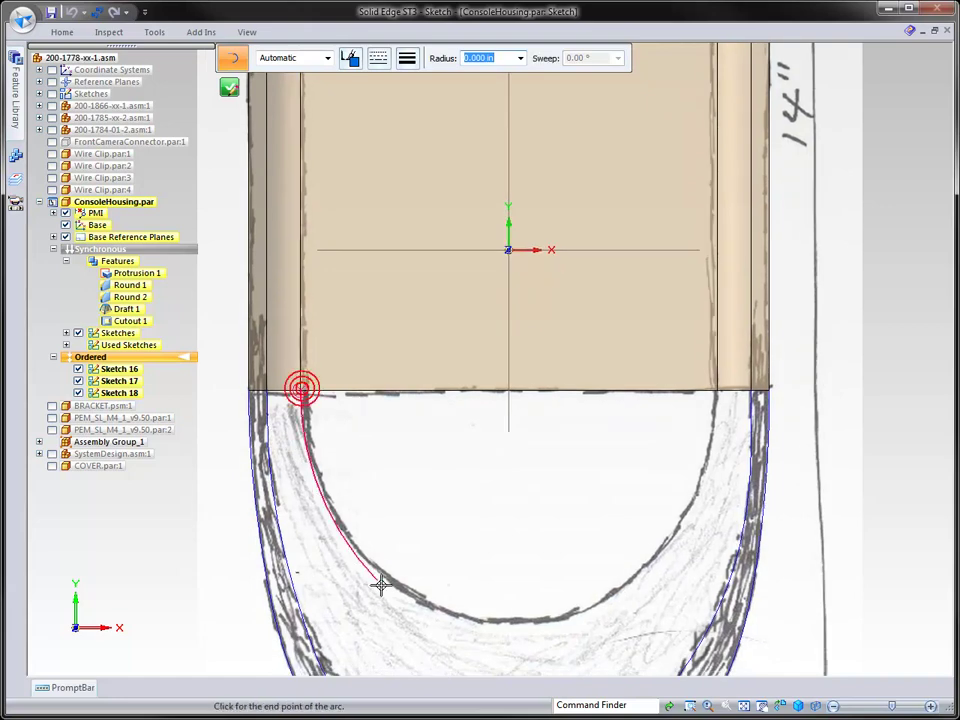
{"action": "left_click", "coordinate": [716, 388]}
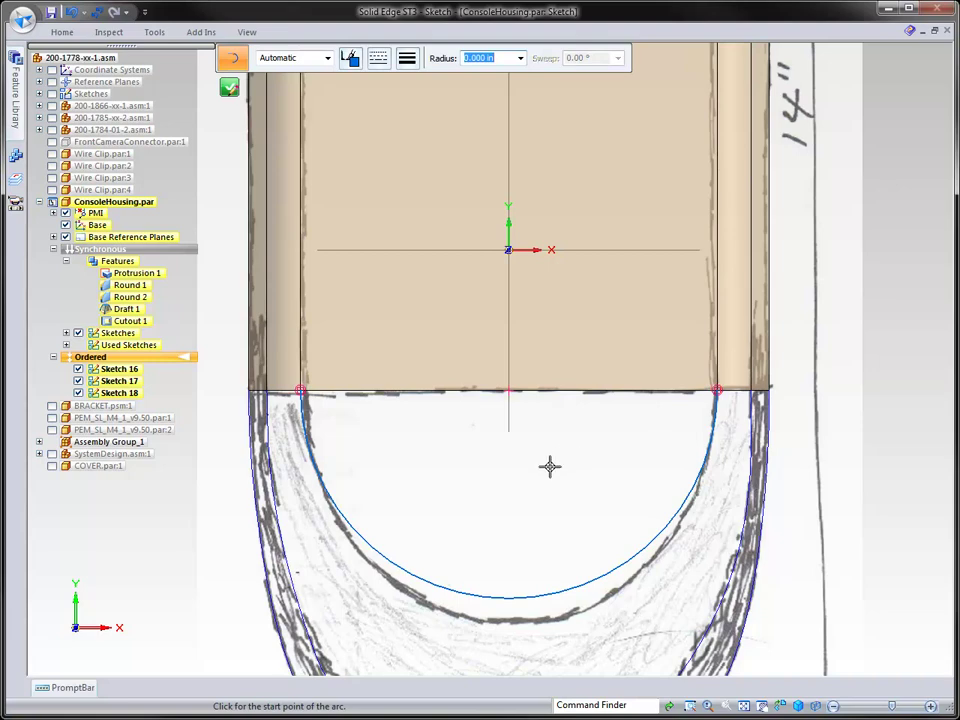
{"action": "key", "text": "Escape"}
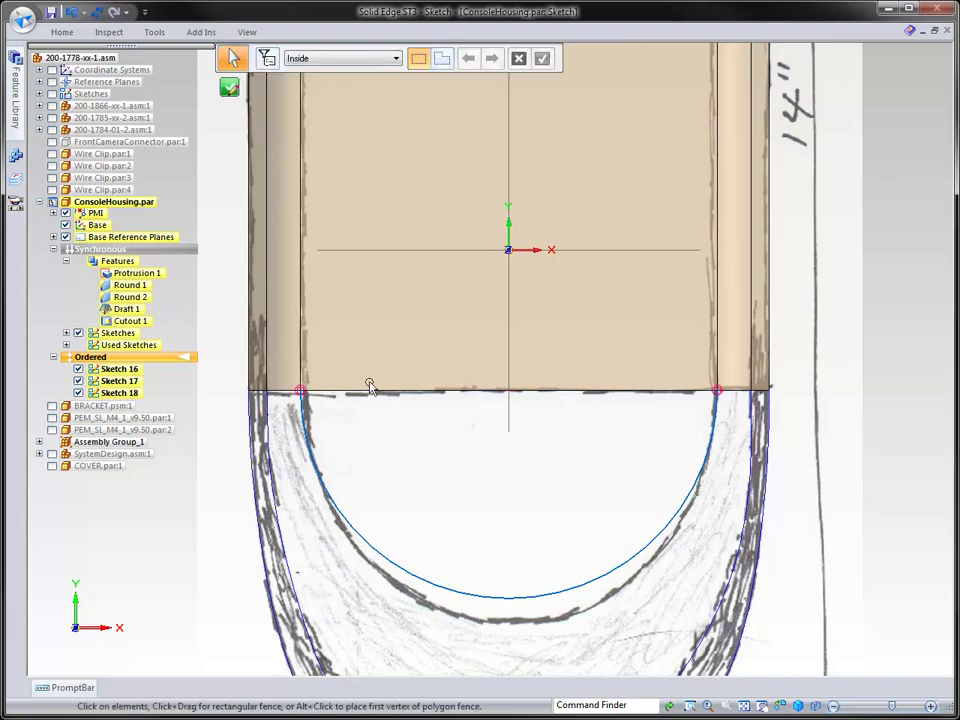
Convert the arc to an editable curve and align its two front control vertices horizontally
{"action": "left_click", "coordinate": [63, 32]}
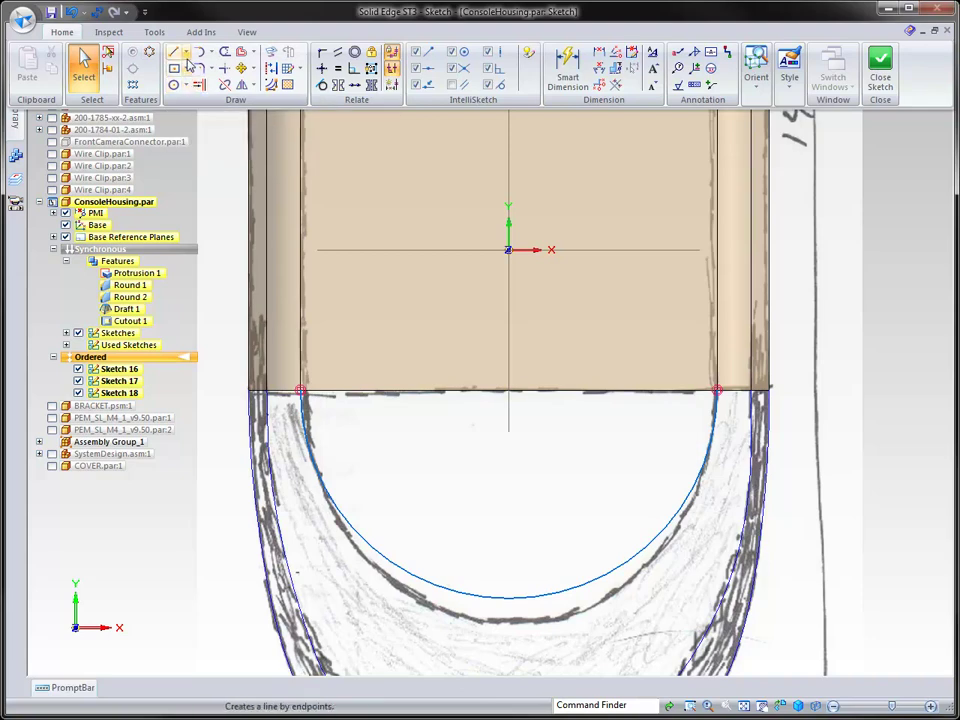
{"action": "left_click", "coordinate": [275, 88]}
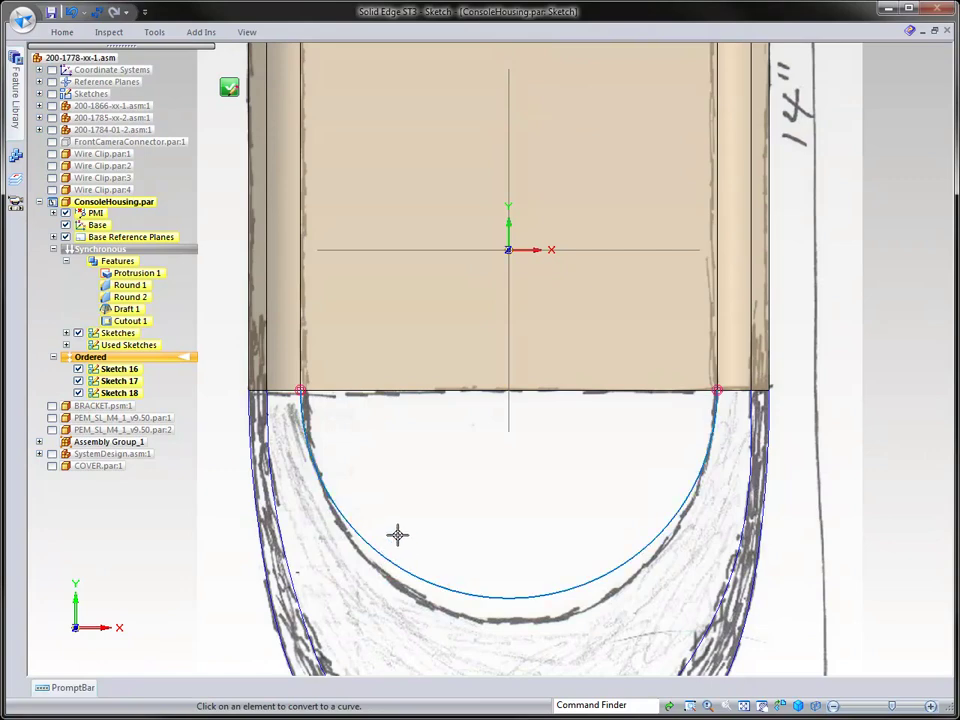
{"action": "right_click_drag", "start_coordinate": [417, 510], "coordinate": [416, 580]}
{"action": "left_click", "coordinate": [416, 579]}
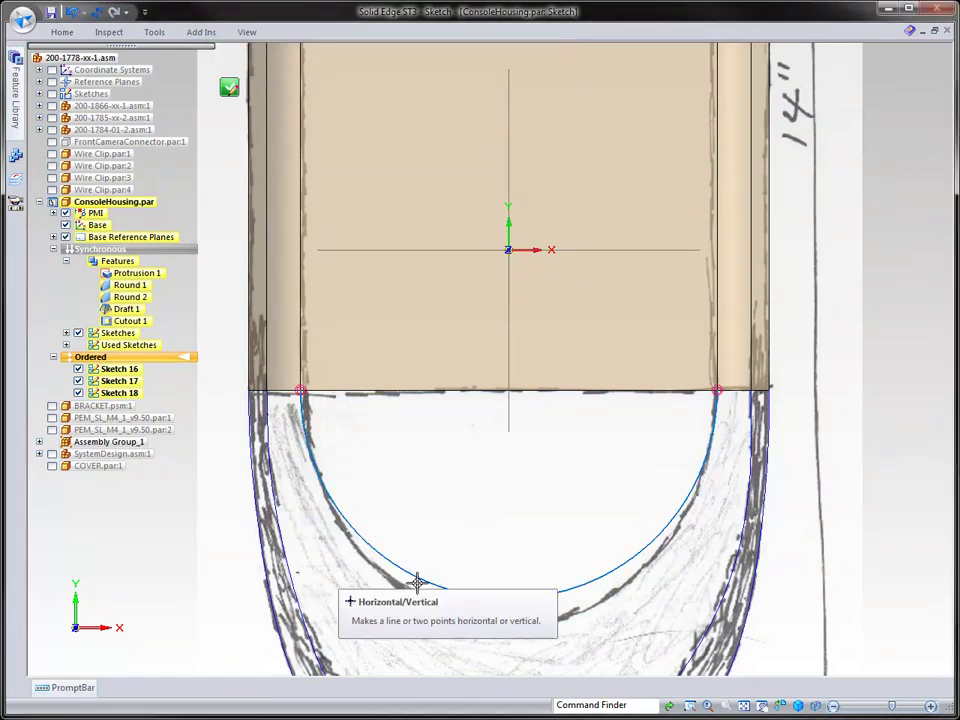
{"action": "left_click", "coordinate": [293, 598]}
{"action": "left_click", "coordinate": [716, 597]}
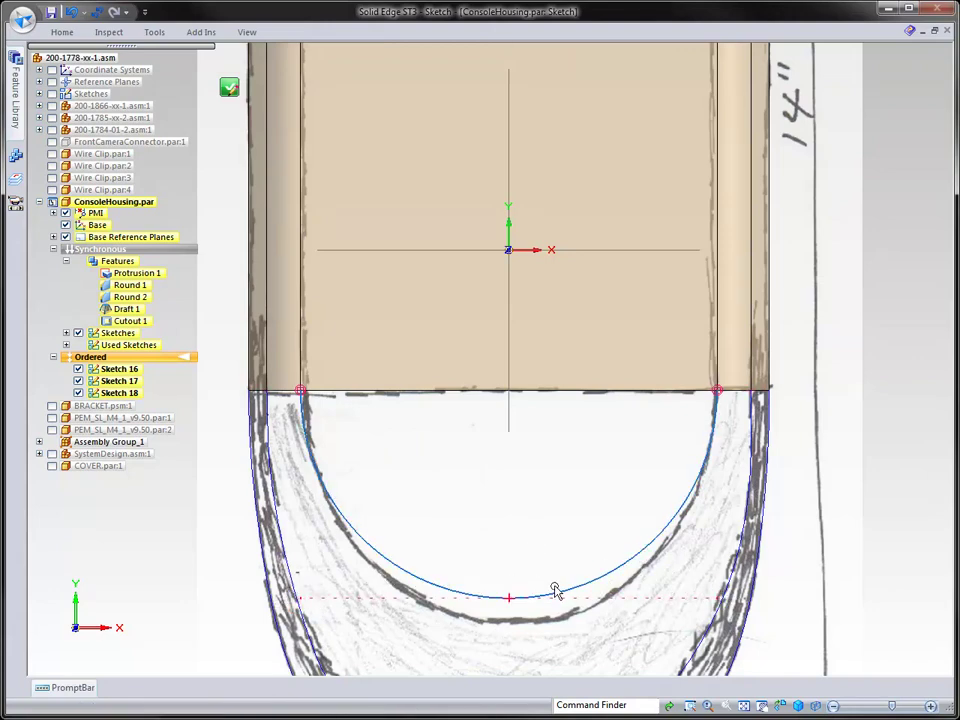
{"action": "key", "text": "Escape"}
Pull the converted curve's frontmost point forward onto the traced inner outline, and finish the sketch
{"action": "left_click", "coordinate": [509, 599]}
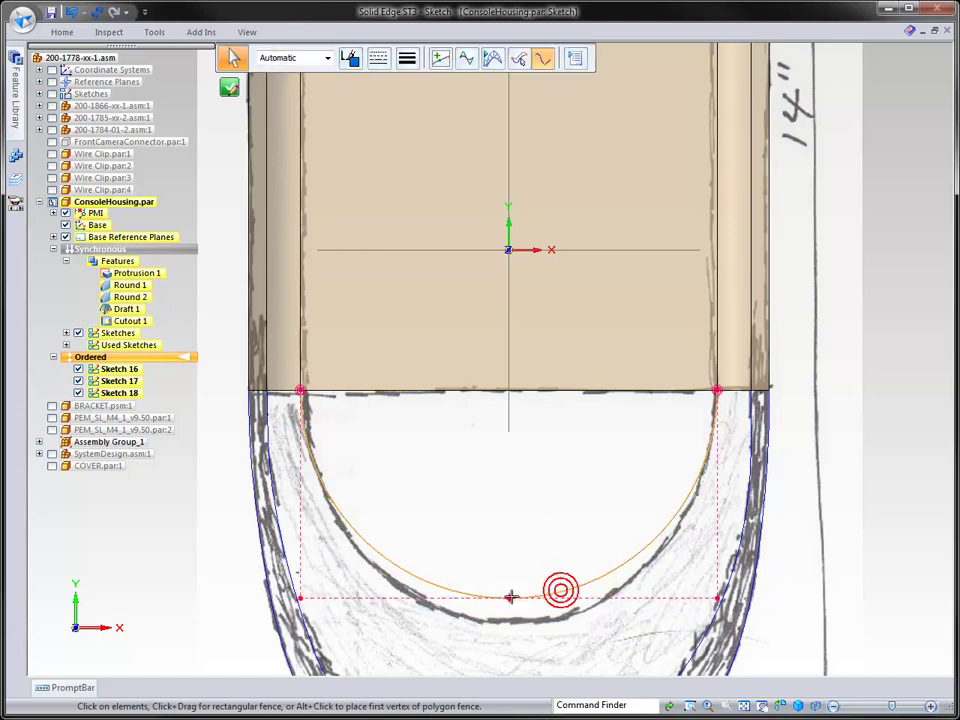
{"action": "left_click_drag", "start_coordinate": [509, 599], "coordinate": [509, 620]}
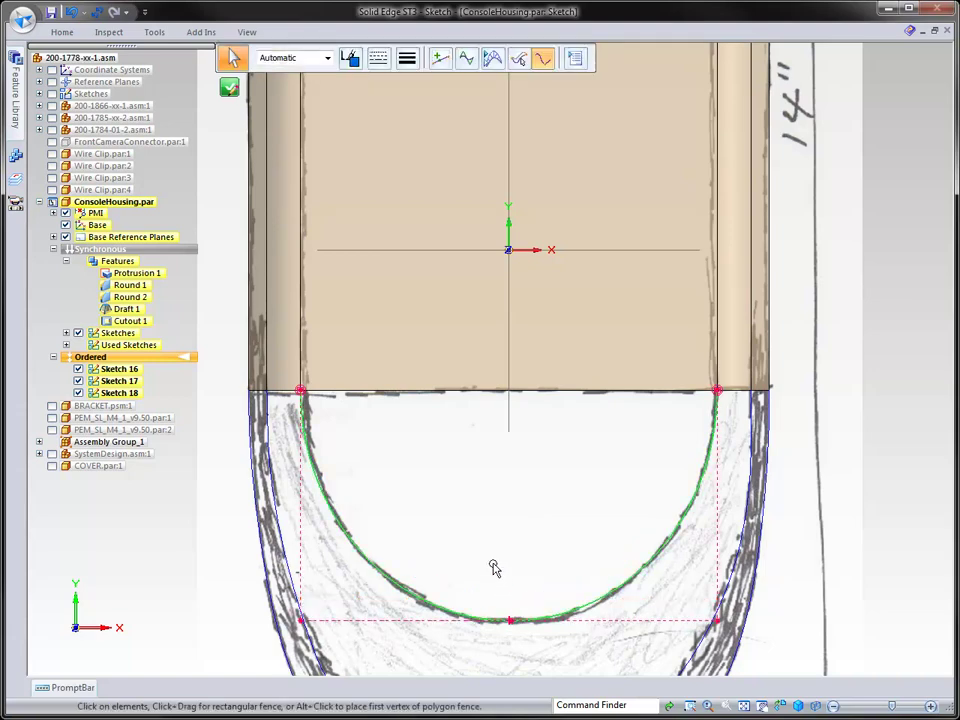
{"action": "left_click", "coordinate": [229, 88]}
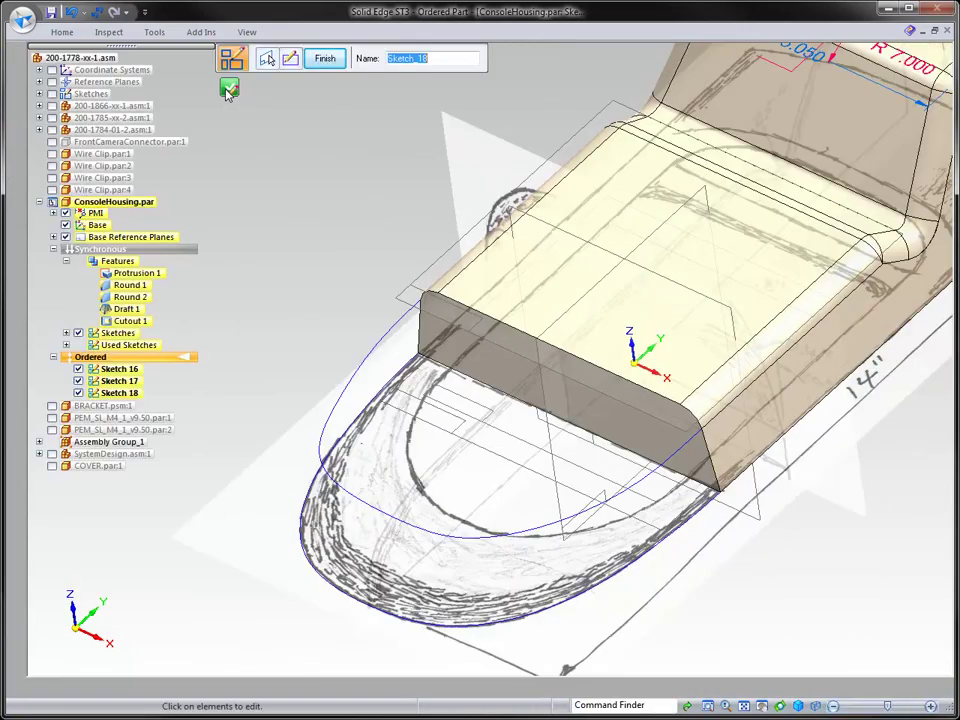
{"action": "left_click", "coordinate": [328, 59]}
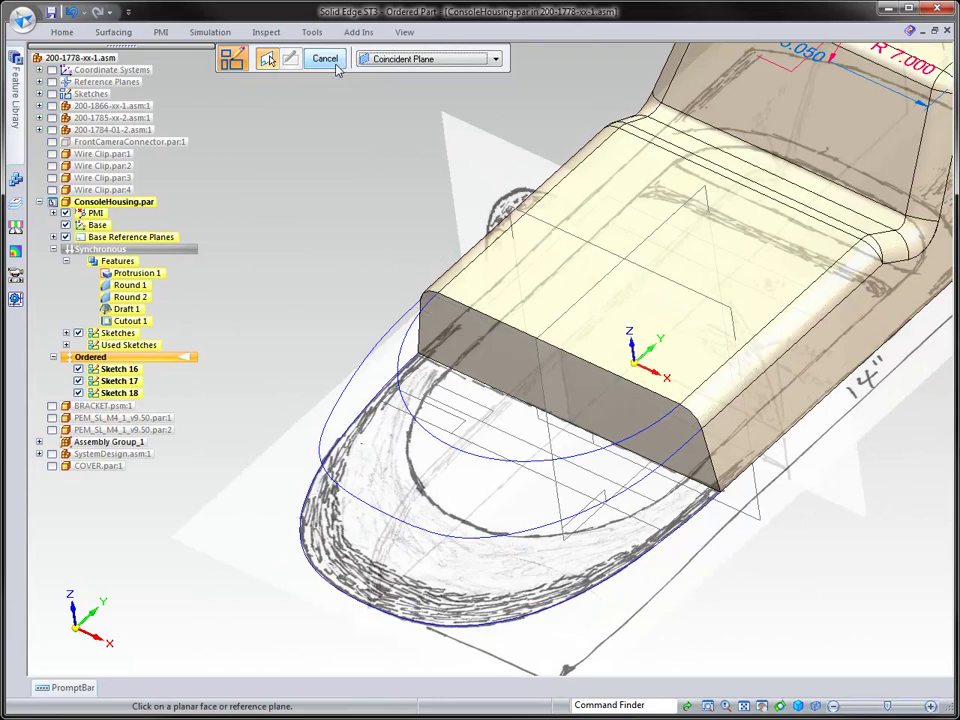
{"action": "left_click", "coordinate": [334, 62]}
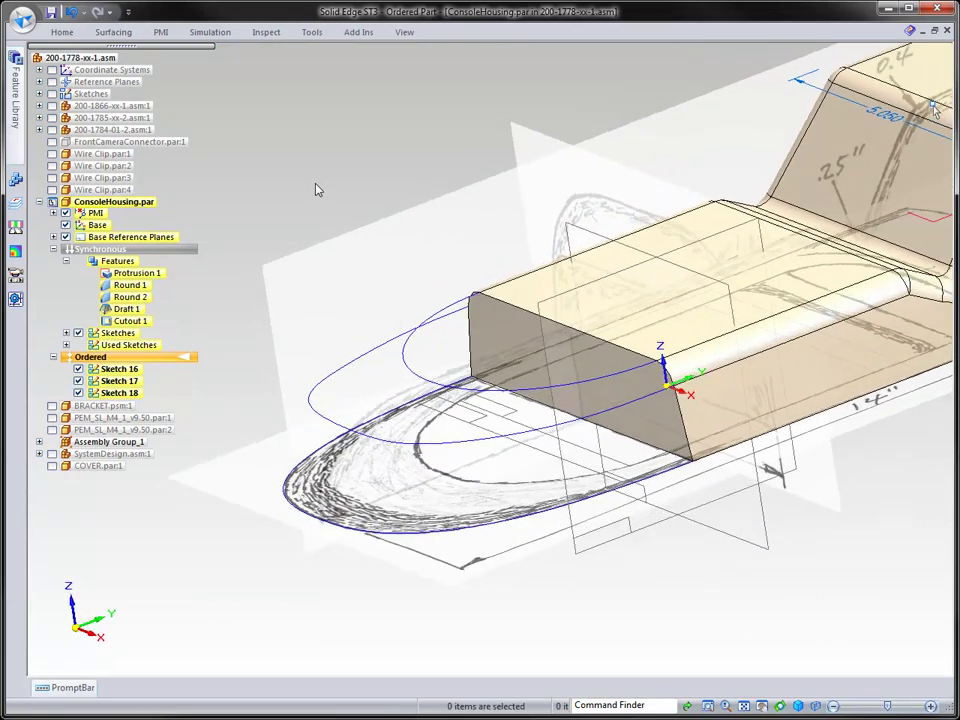
Start a sketch on the lengthwise vertical YZ plane and draw a curve through the front of the top, middle and bottom outline curves
{"action": "right_click_drag", "start_coordinate": [418, 126], "coordinate": [390, 133]}
{"action": "left_click", "coordinate": [391, 135]}
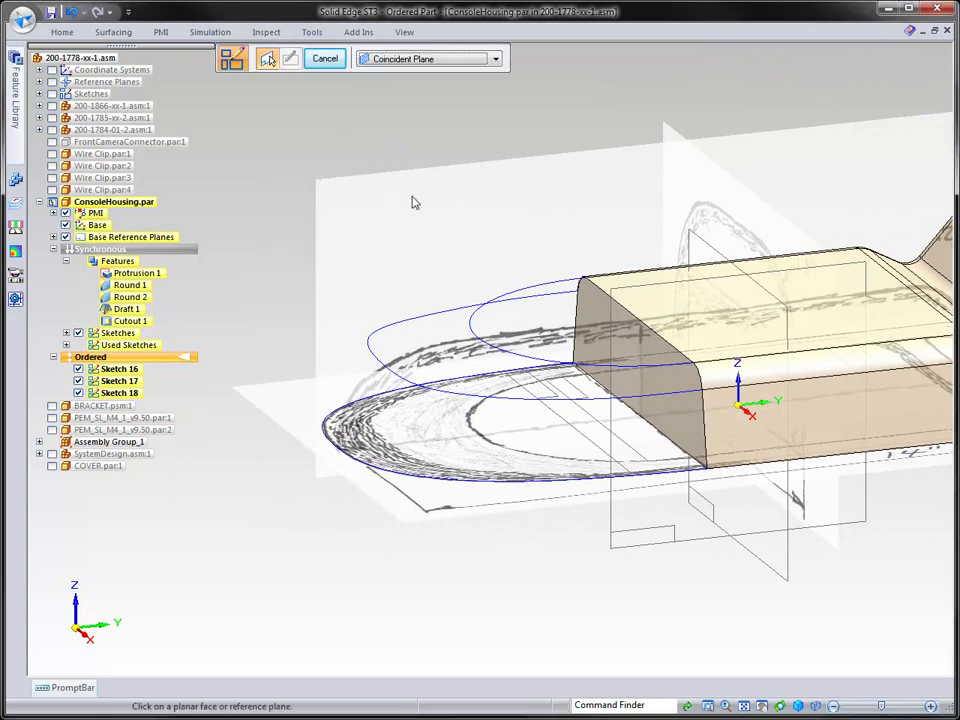
{"action": "left_click", "coordinate": [613, 537]}
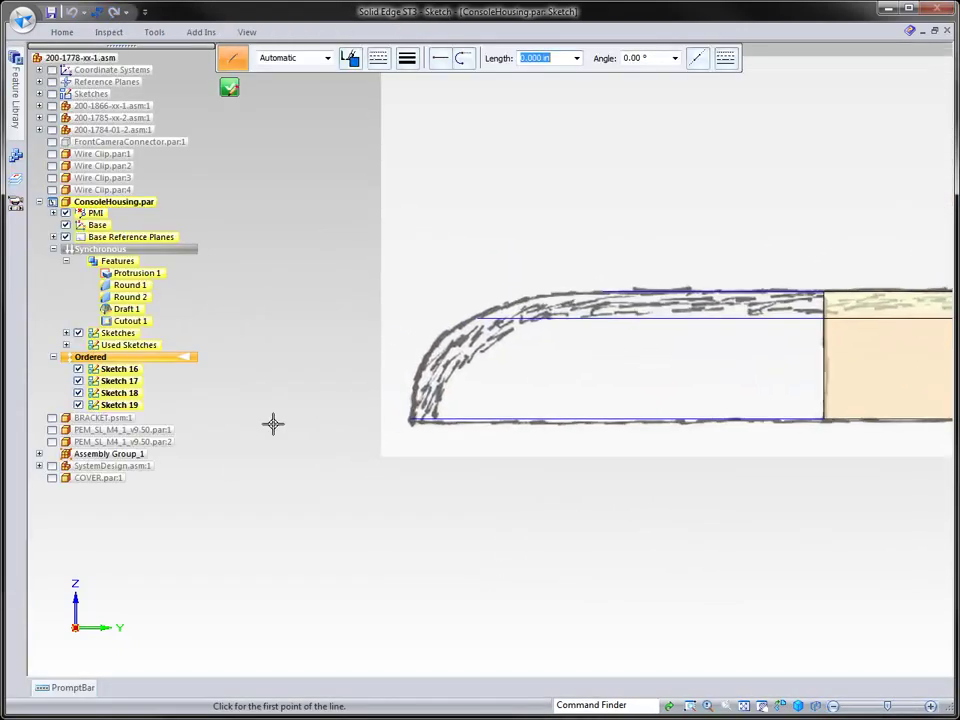
{"action": "right_click_drag", "start_coordinate": [268, 418], "coordinate": [295, 398]}
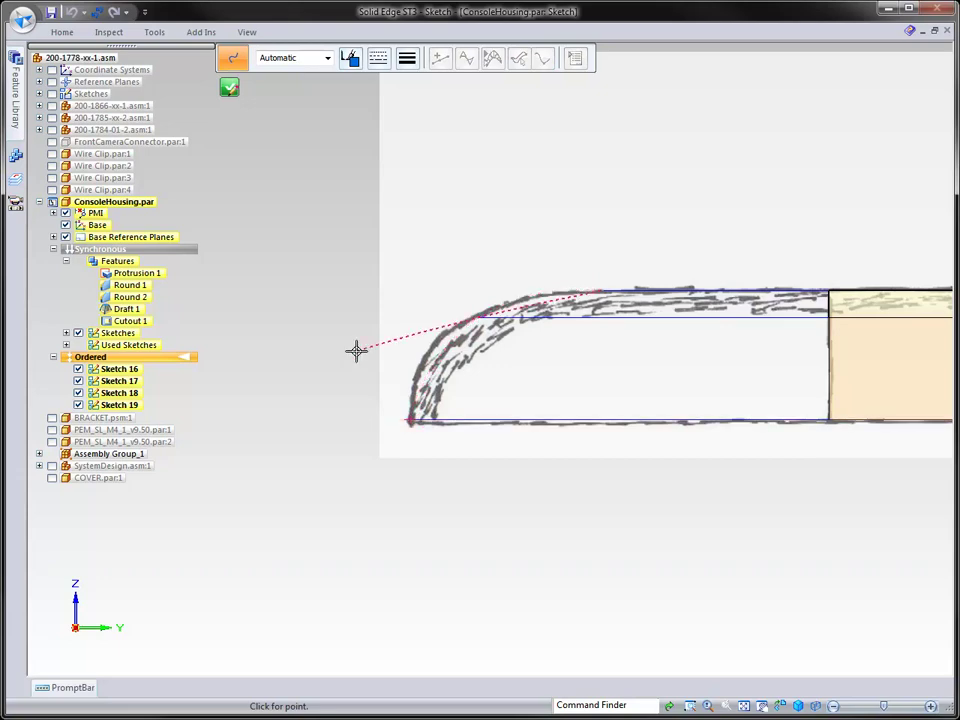
{"action": "middle_click_drag", "start_coordinate": [356, 349], "coordinate": [422, 418]}
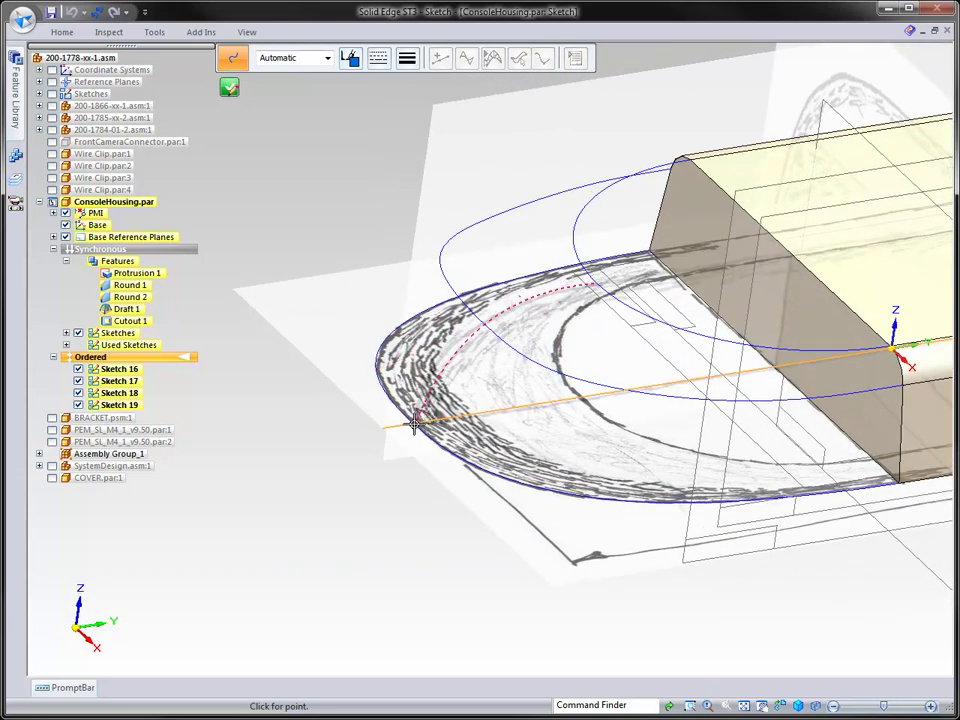
{"action": "left_click", "coordinate": [414, 423]}
{"action": "right_click", "coordinate": [302, 297]}
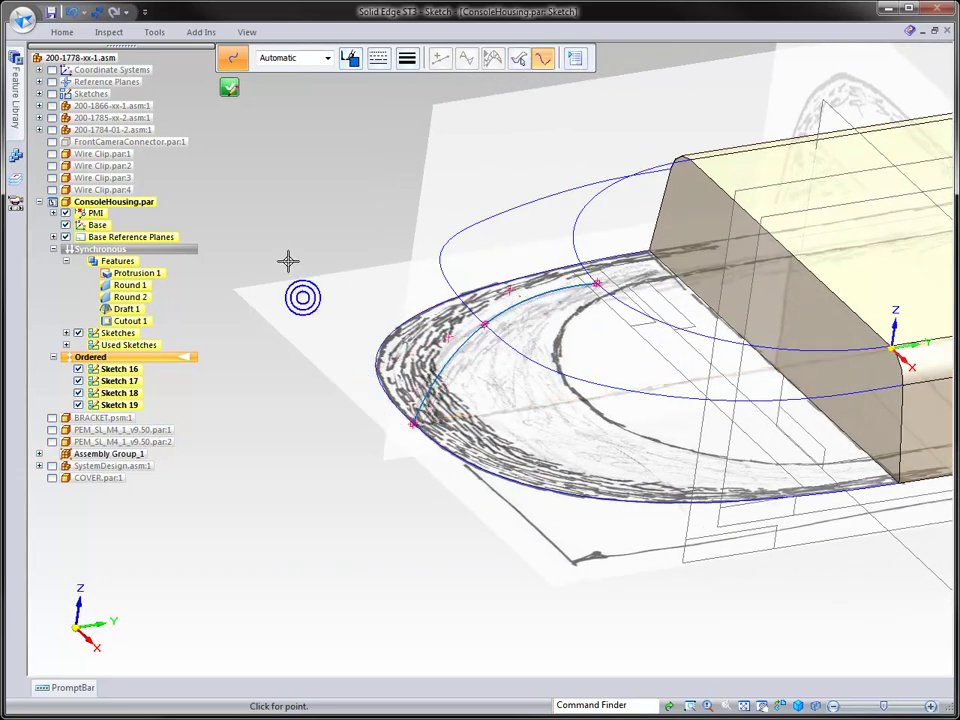
Align the profile curve's upper control vertex horizontally and its lower one vertically with the adjacent curve ends, and finish the sketch
{"action": "scroll", "coordinate": [287, 251], "scroll_direction": "up", "scroll_amount": 2}
{"action": "scroll", "coordinate": [285, 251], "scroll_direction": "up", "scroll_amount": 2}
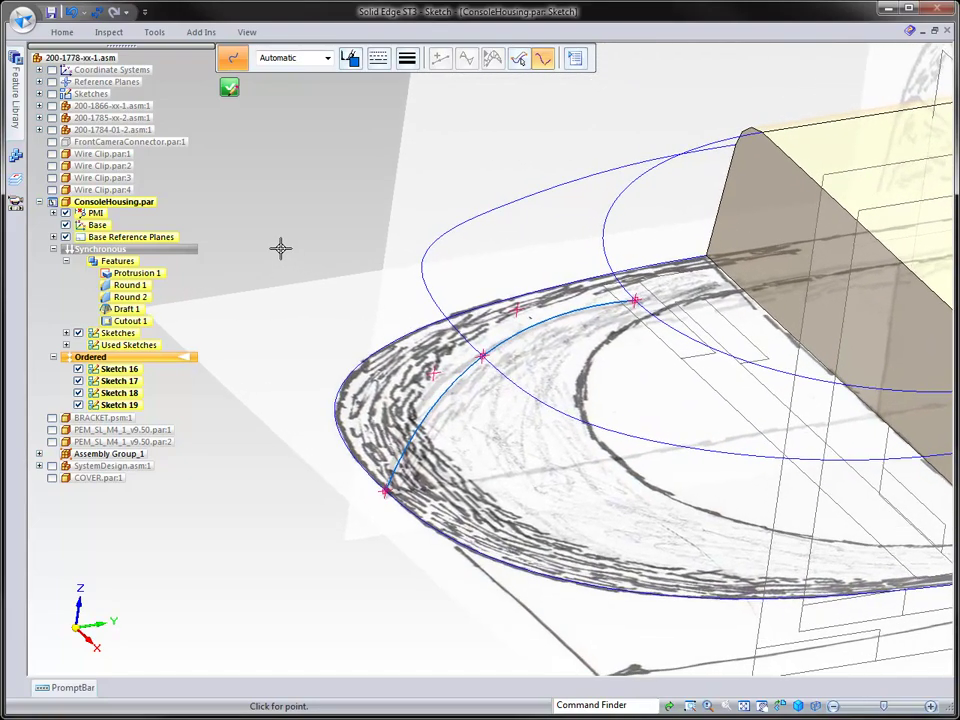
{"action": "right_click", "coordinate": [469, 188]}
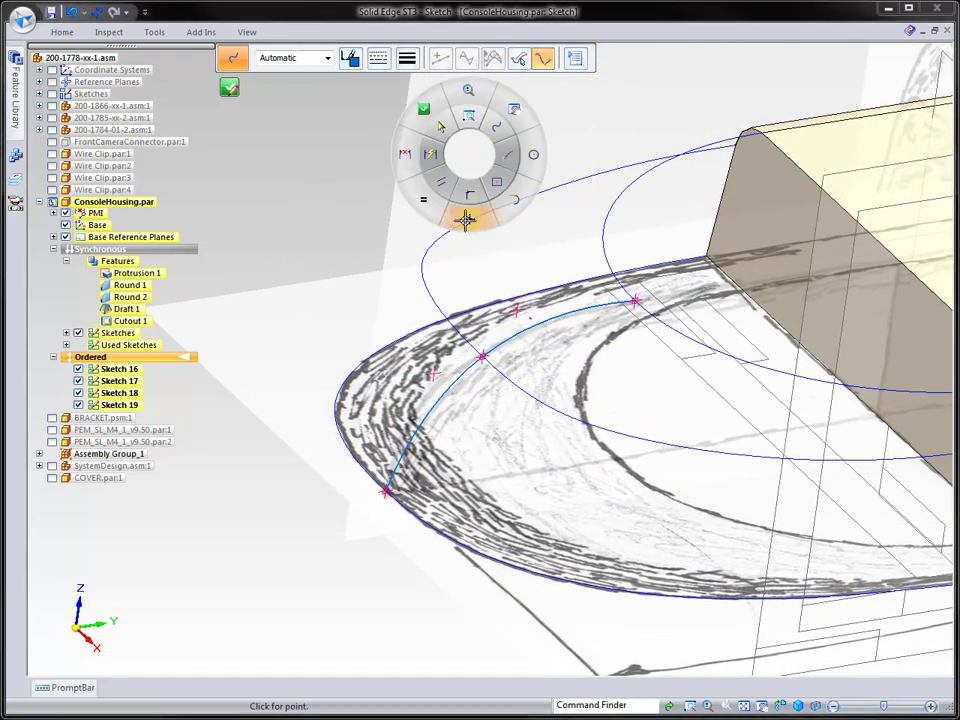
{"action": "left_click", "coordinate": [466, 216]}
{"action": "left_click", "coordinate": [518, 309]}
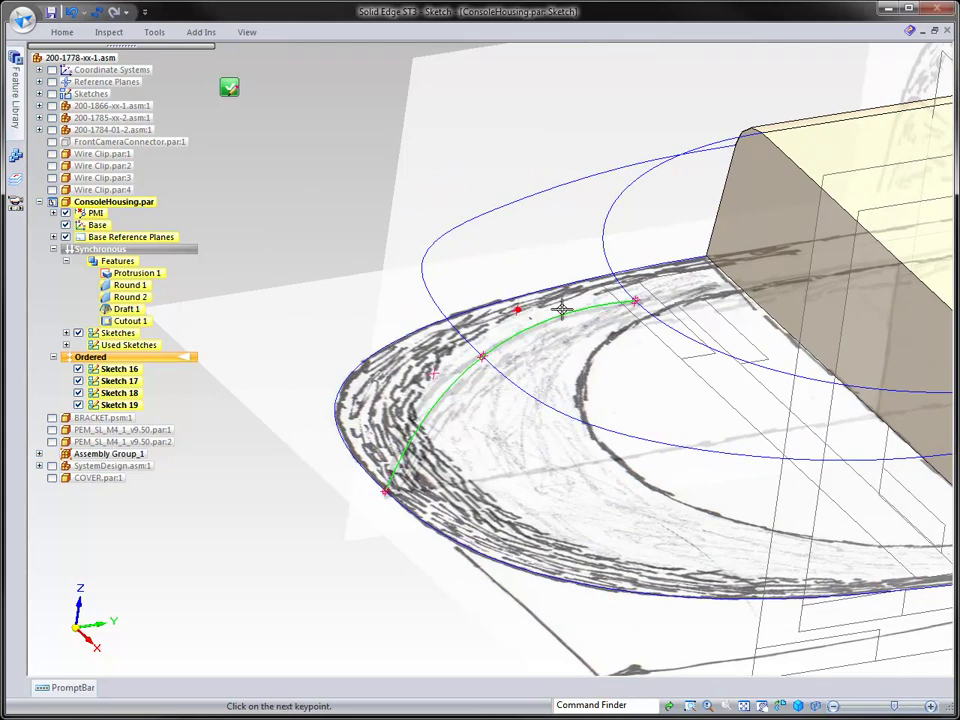
{"action": "left_click", "coordinate": [636, 299]}
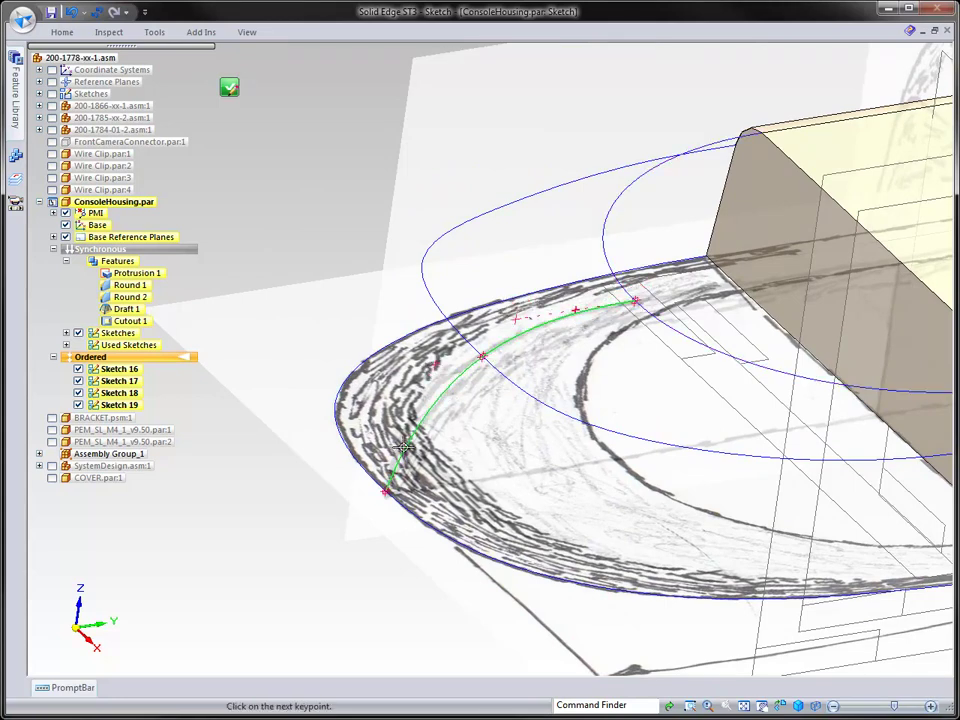
{"action": "left_click", "coordinate": [384, 493]}
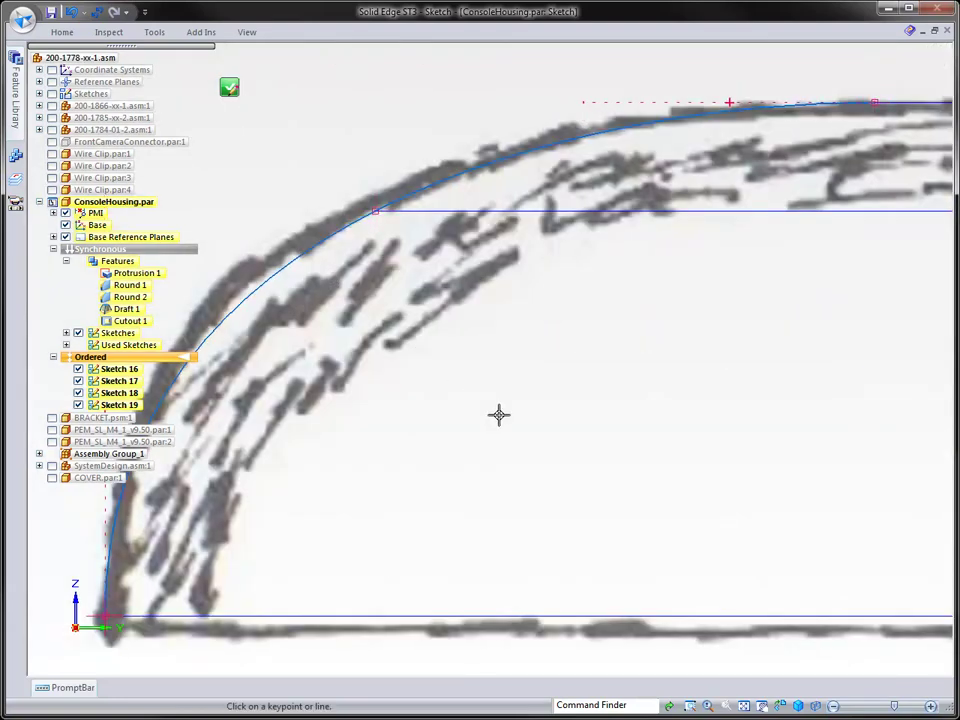
{"action": "left_click", "coordinate": [229, 87]}
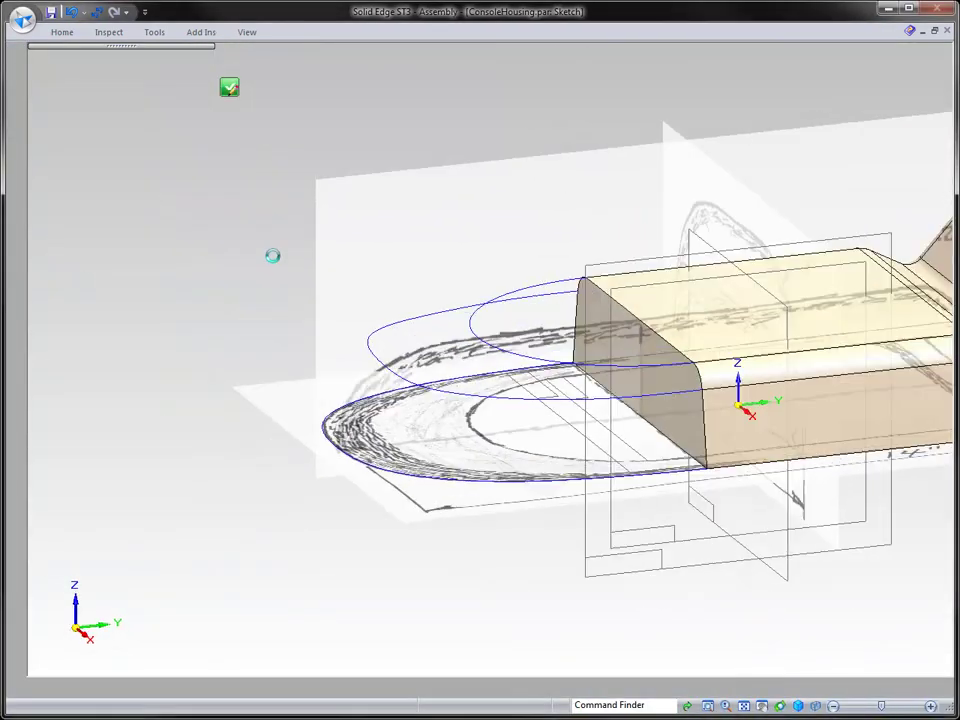
{"action": "left_click", "coordinate": [326, 59]}
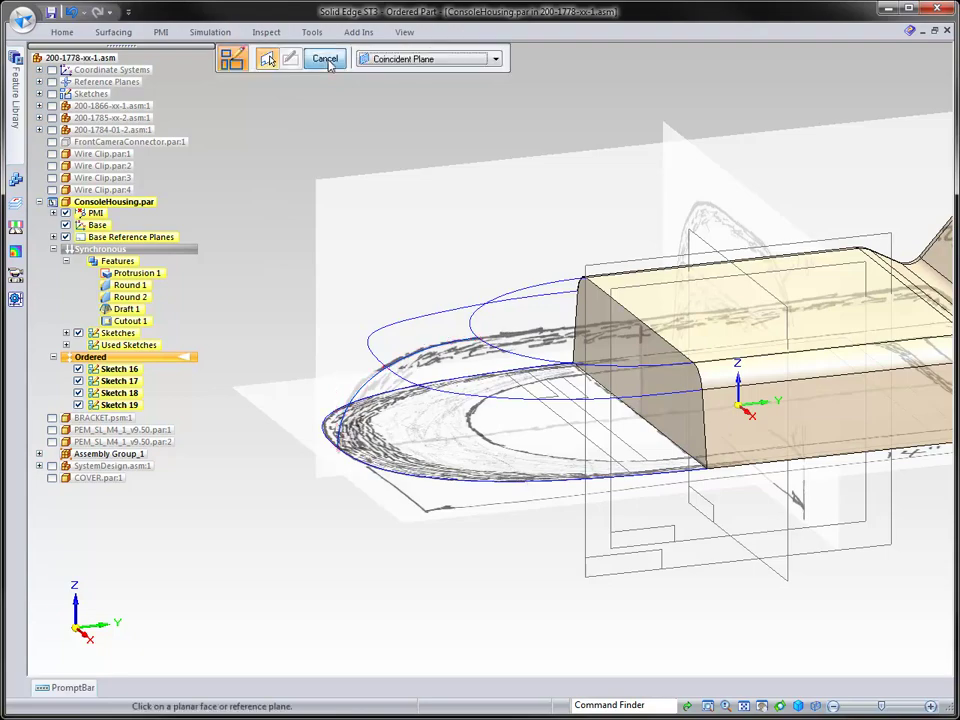
{"action": "left_click", "coordinate": [326, 60]}
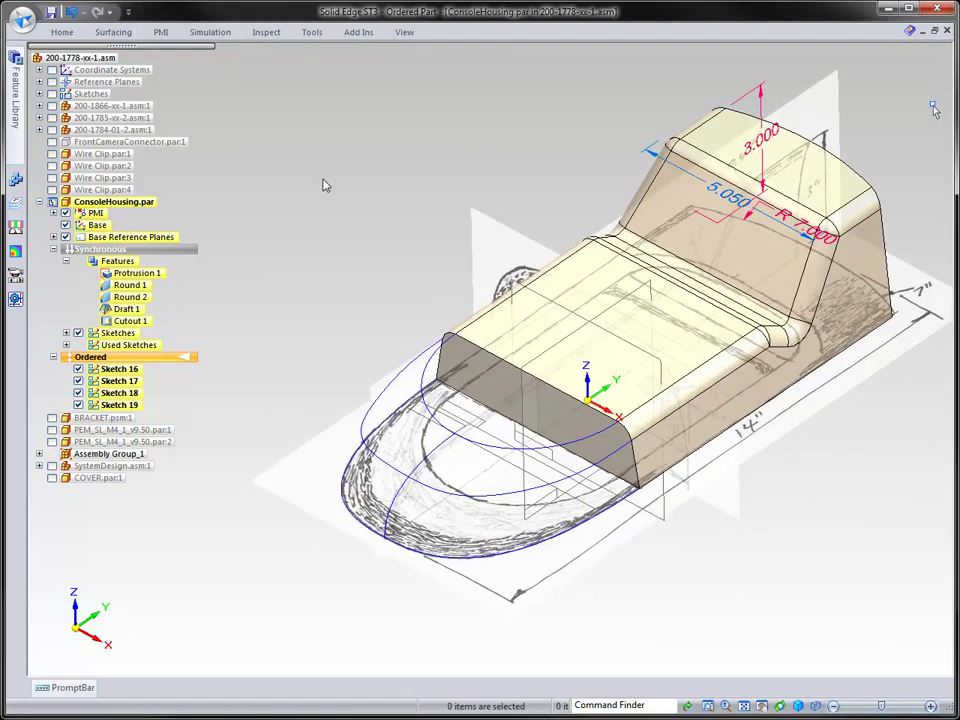
Start a BlueSurf with single selection, using the front face's side edges and the central profile curve as cross sections
{"action": "left_click", "coordinate": [116, 32]}
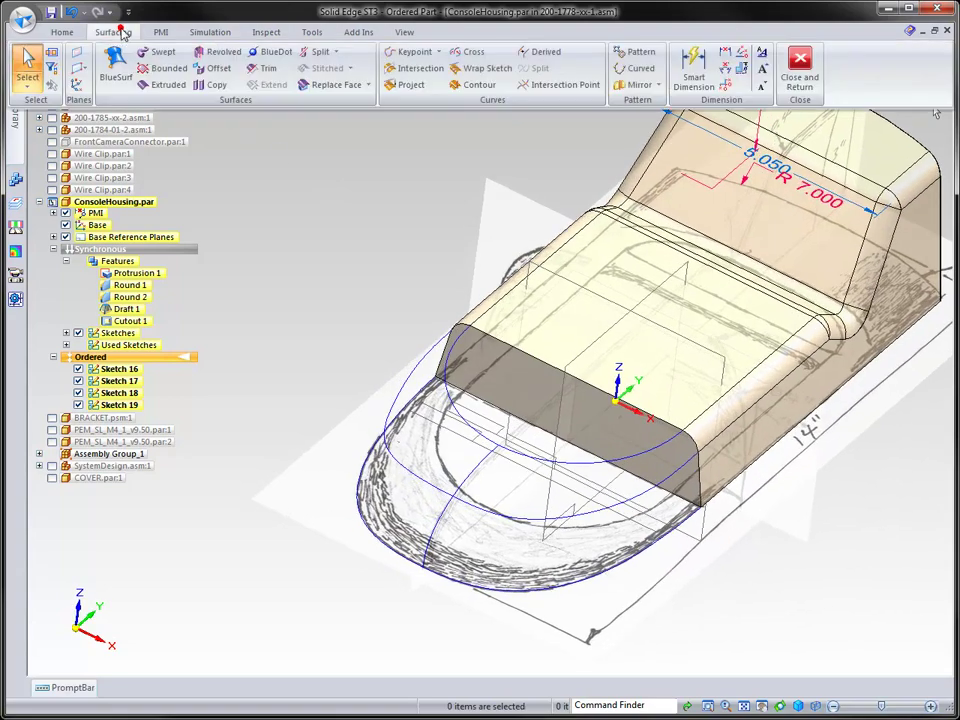
{"action": "left_click", "coordinate": [115, 62]}
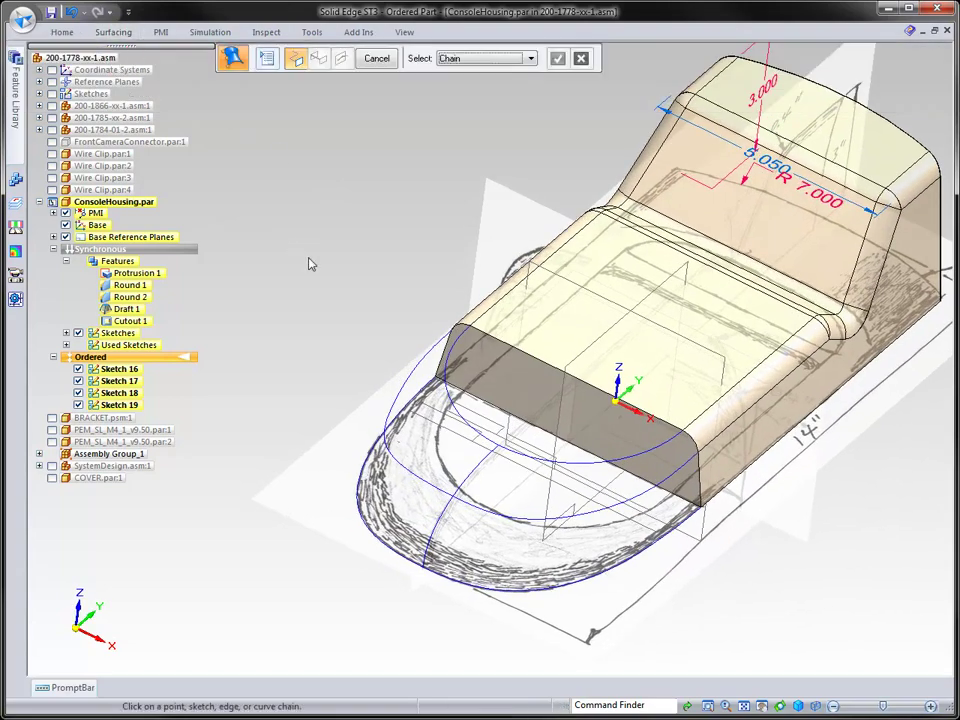
{"action": "left_click", "coordinate": [450, 57]}
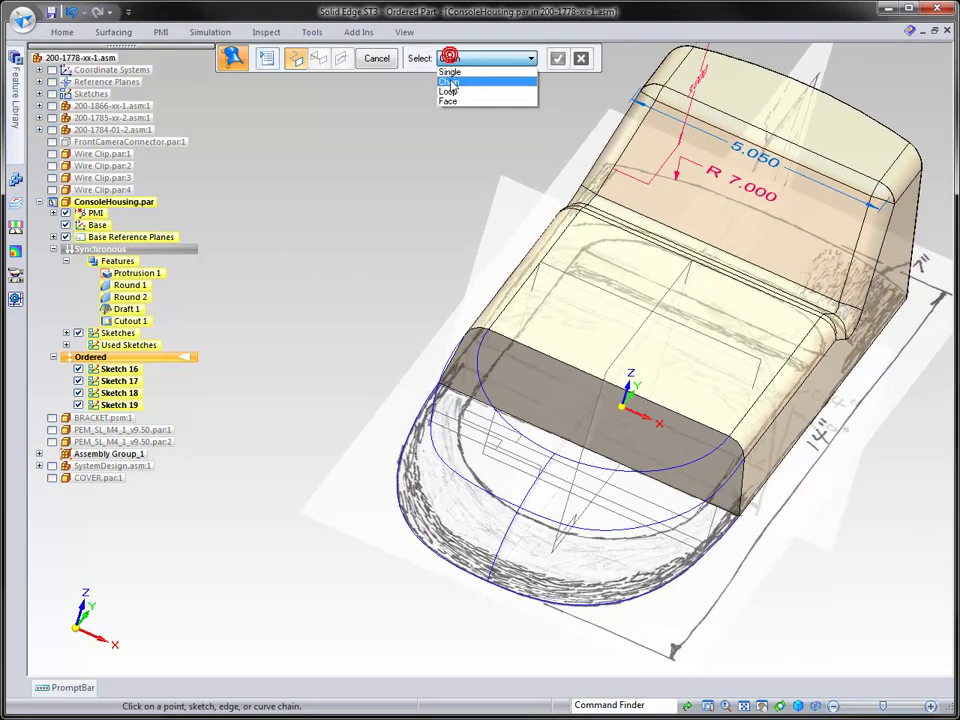
{"action": "left_click", "coordinate": [450, 71]}
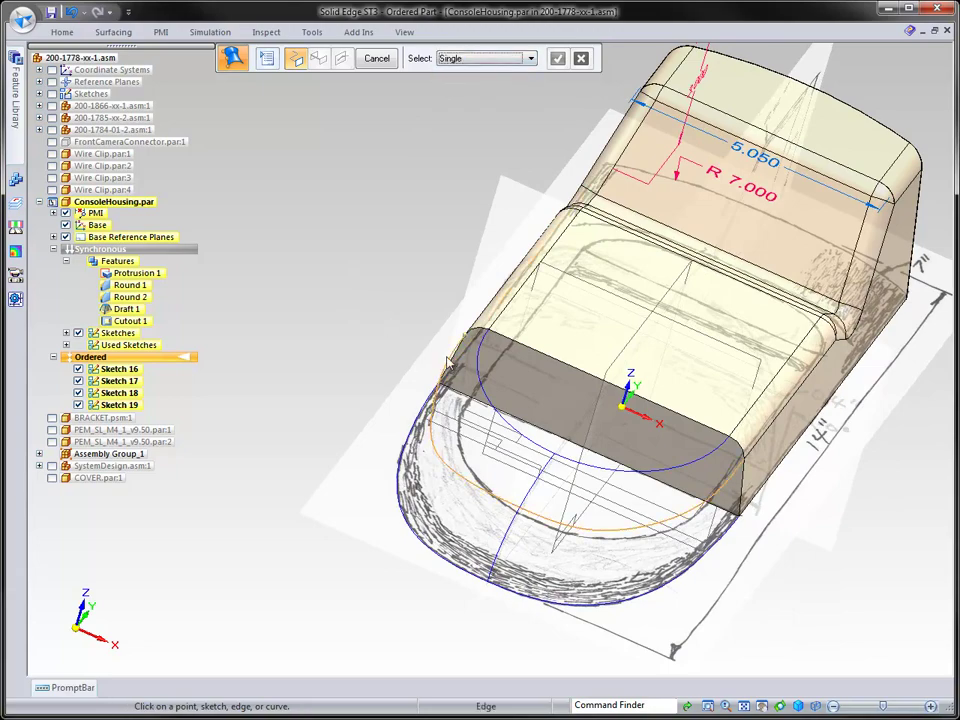
{"action": "left_click", "coordinate": [462, 371]}
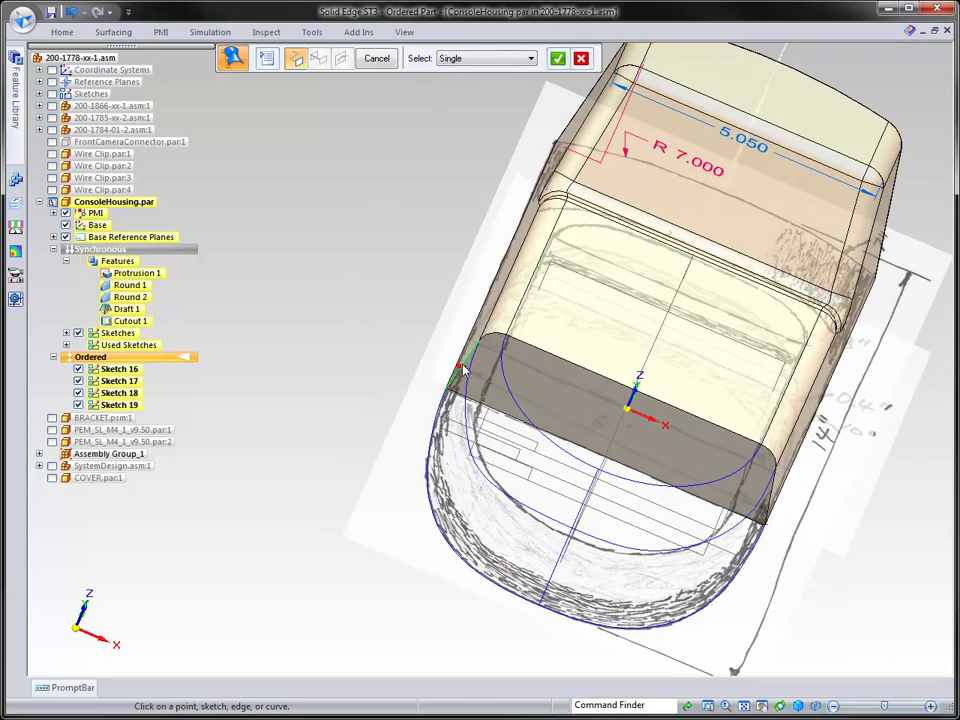
{"action": "right_click", "coordinate": [310, 297]}
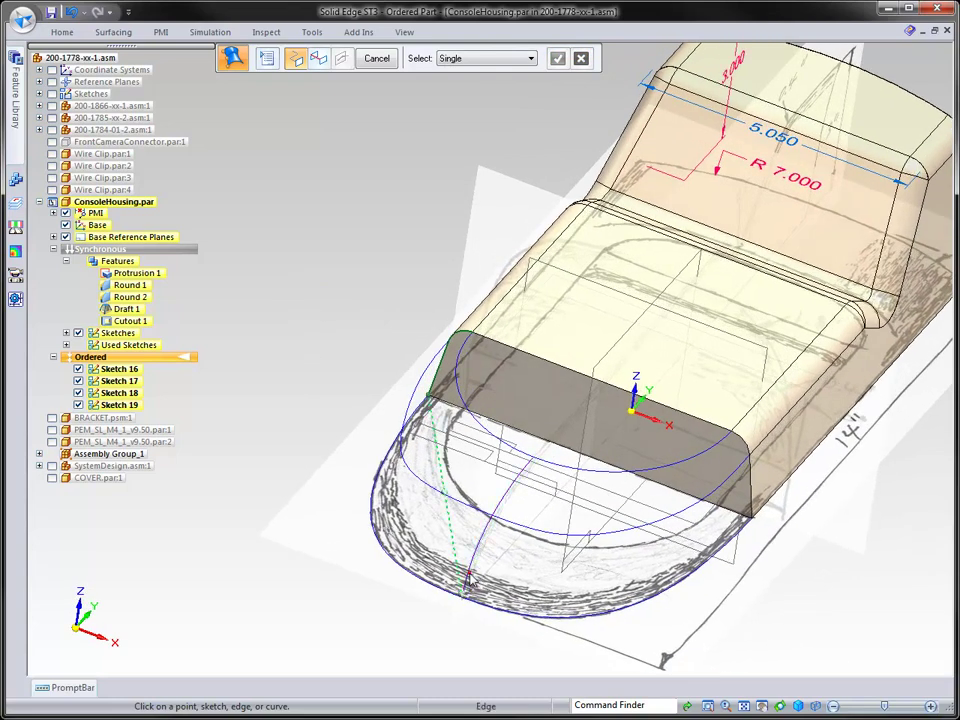
{"action": "left_click", "coordinate": [466, 578]}
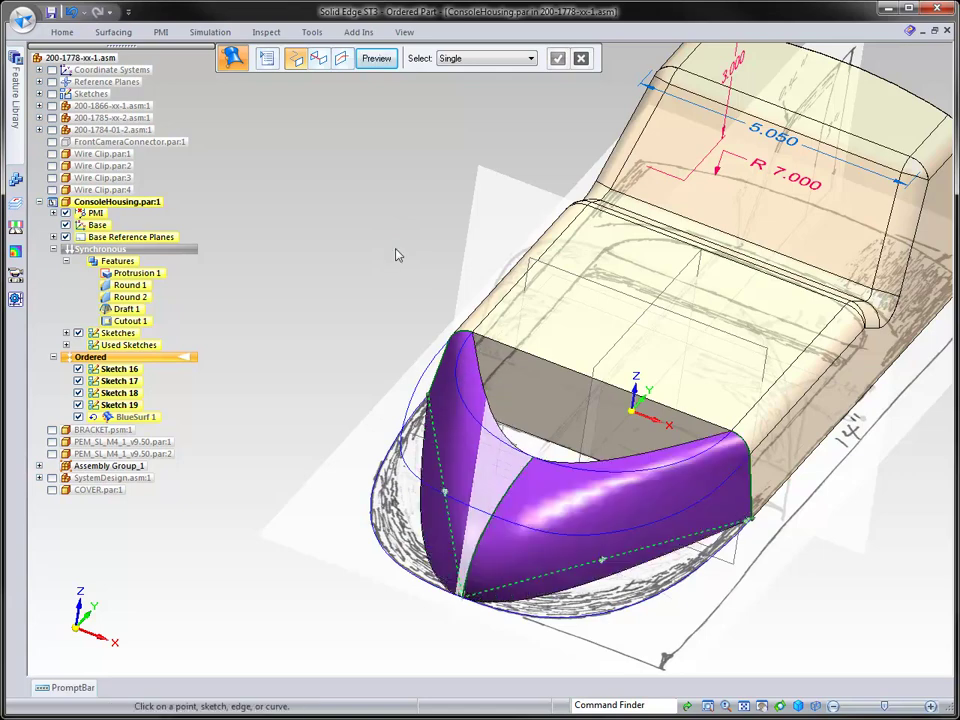
Add the bottom, middle and top outline curves as BlueSurf guide curves, and finish the nose surface
{"action": "left_click", "coordinate": [319, 58]}
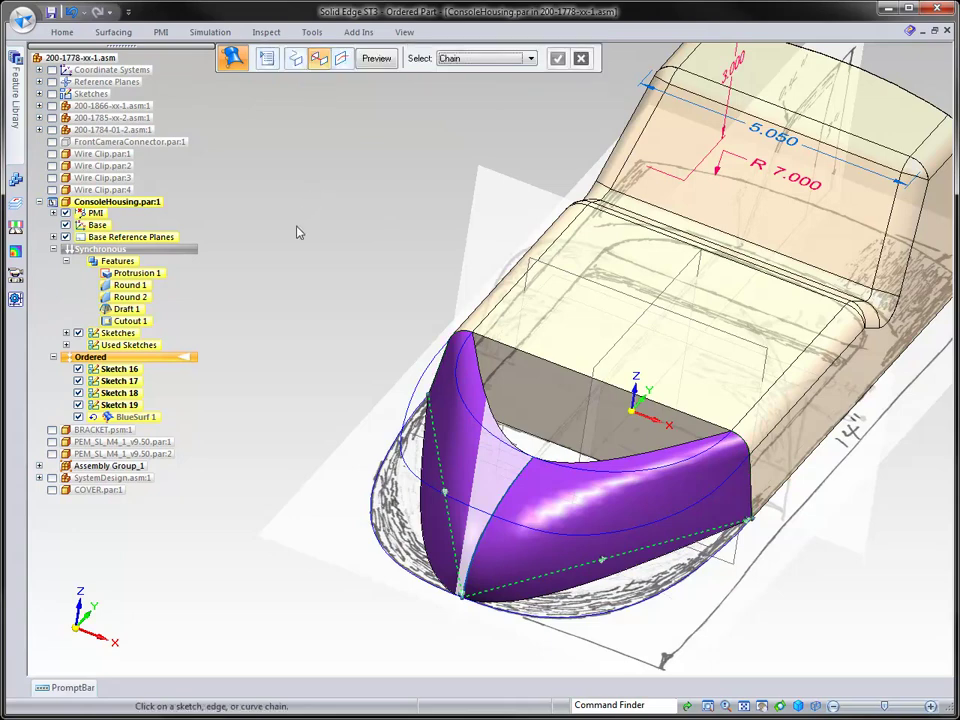
{"action": "scroll", "coordinate": [293, 330], "scroll_direction": "up", "scroll_amount": 5}
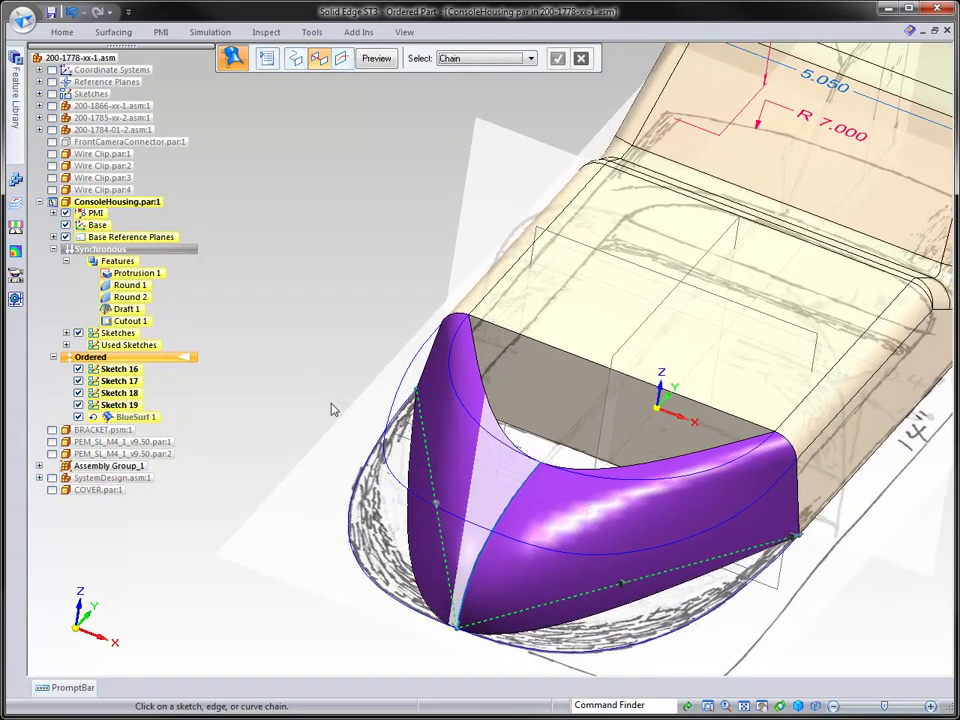
{"action": "left_click", "coordinate": [365, 464]}
{"action": "right_click", "coordinate": [332, 388]}
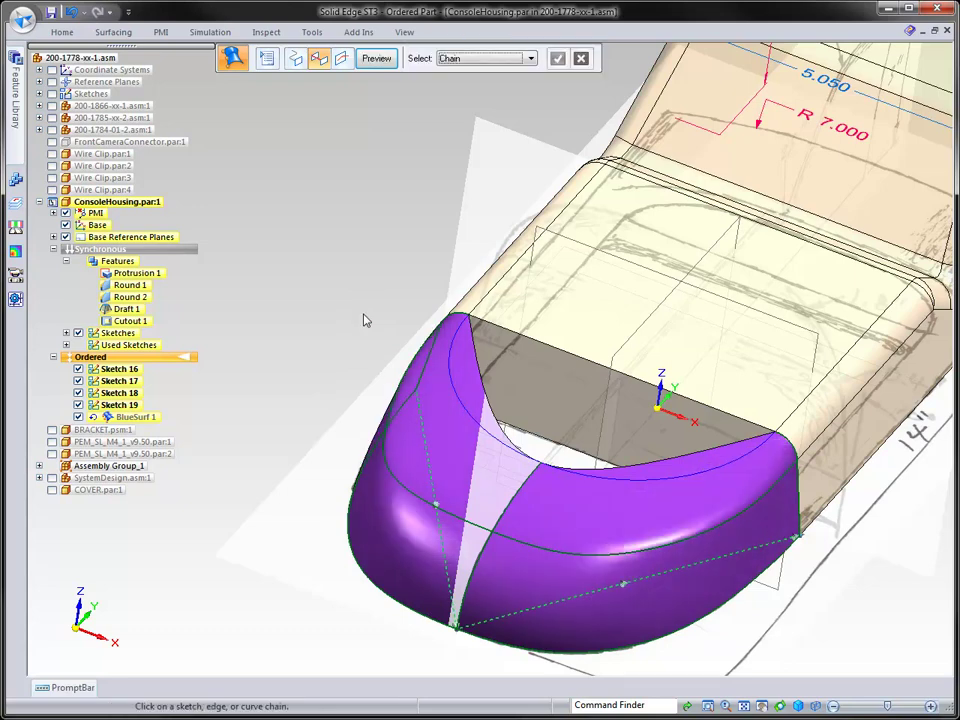
{"action": "left_click", "coordinate": [463, 407]}
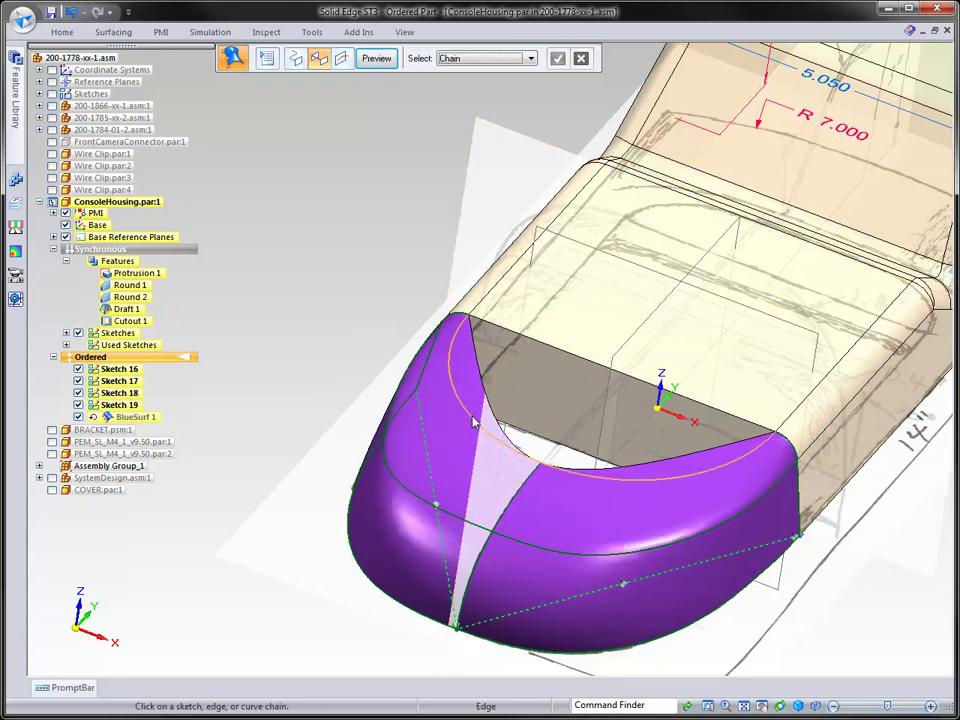
{"action": "right_click", "coordinate": [304, 283]}
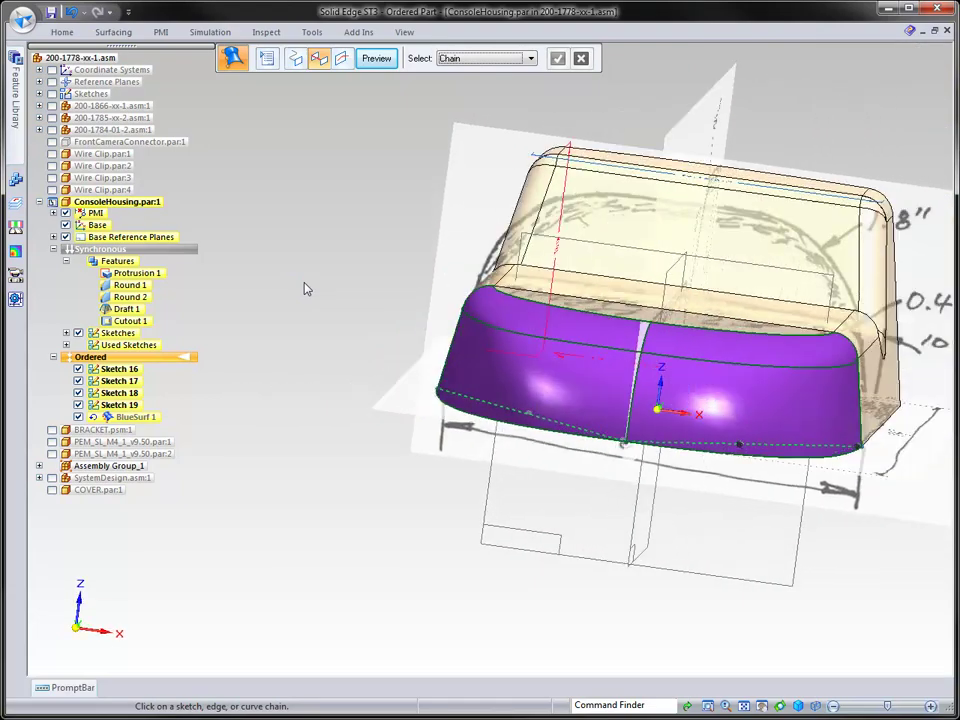
{"action": "left_click", "coordinate": [370, 53]}
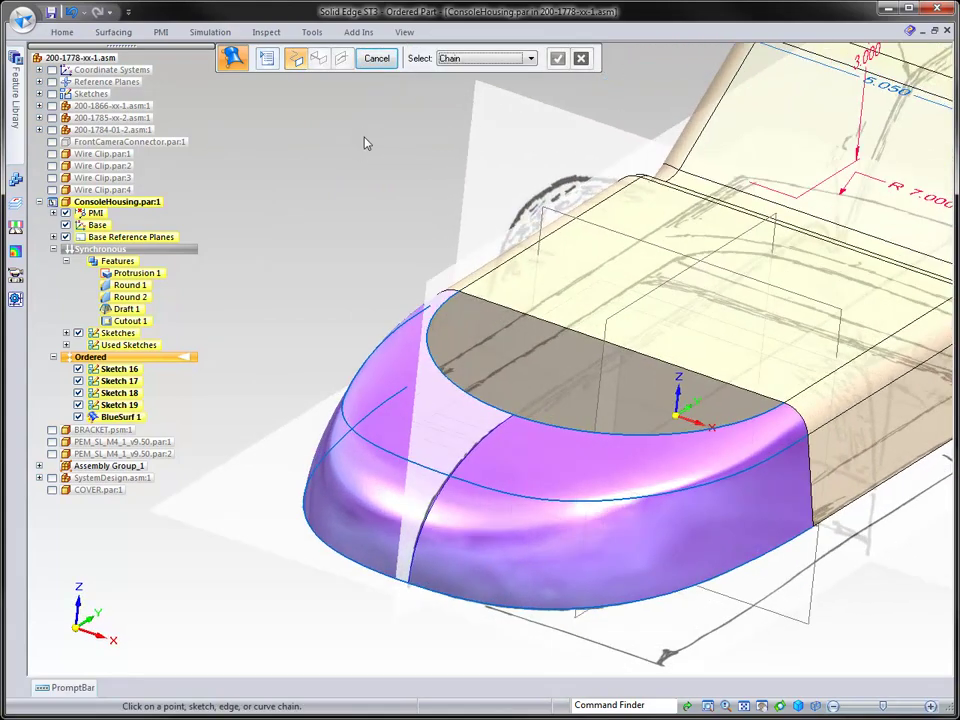
Close the nose's top opening with a BlueSurf between the housing's top front edge and the inner top outline curve
{"action": "left_click", "coordinate": [466, 59]}
{"action": "left_click", "coordinate": [450, 72]}
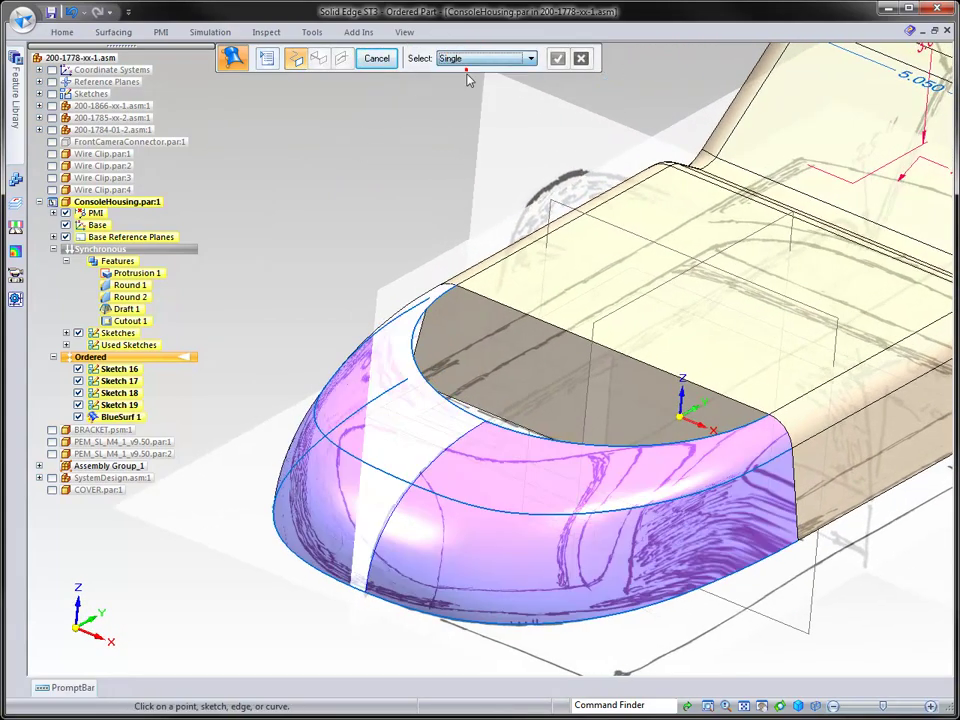
{"action": "left_click", "coordinate": [506, 306]}
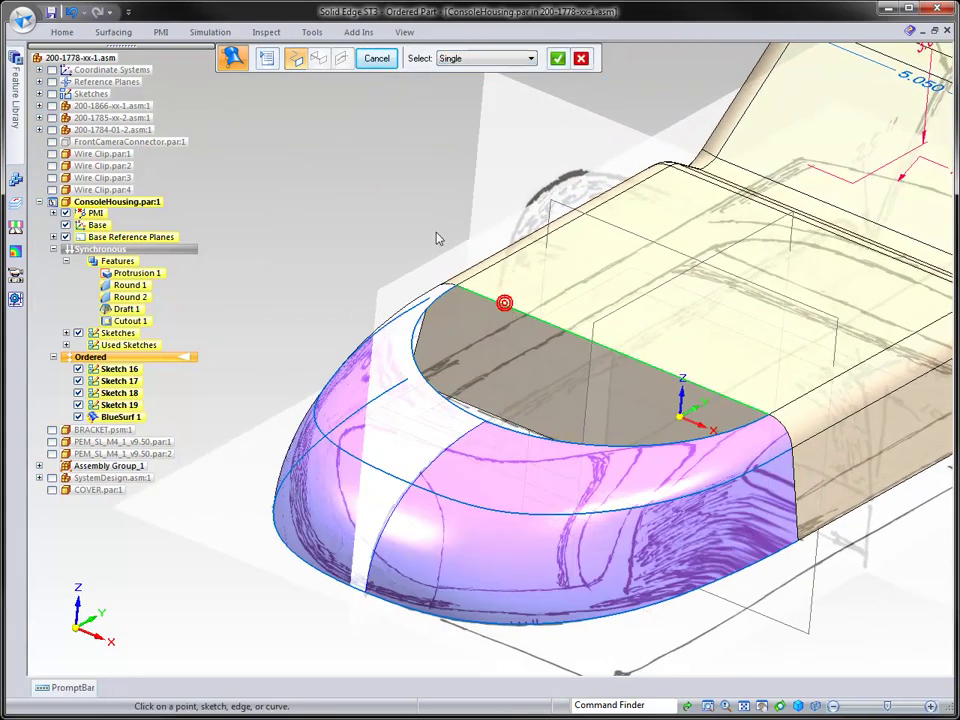
{"action": "left_click", "coordinate": [439, 296]}
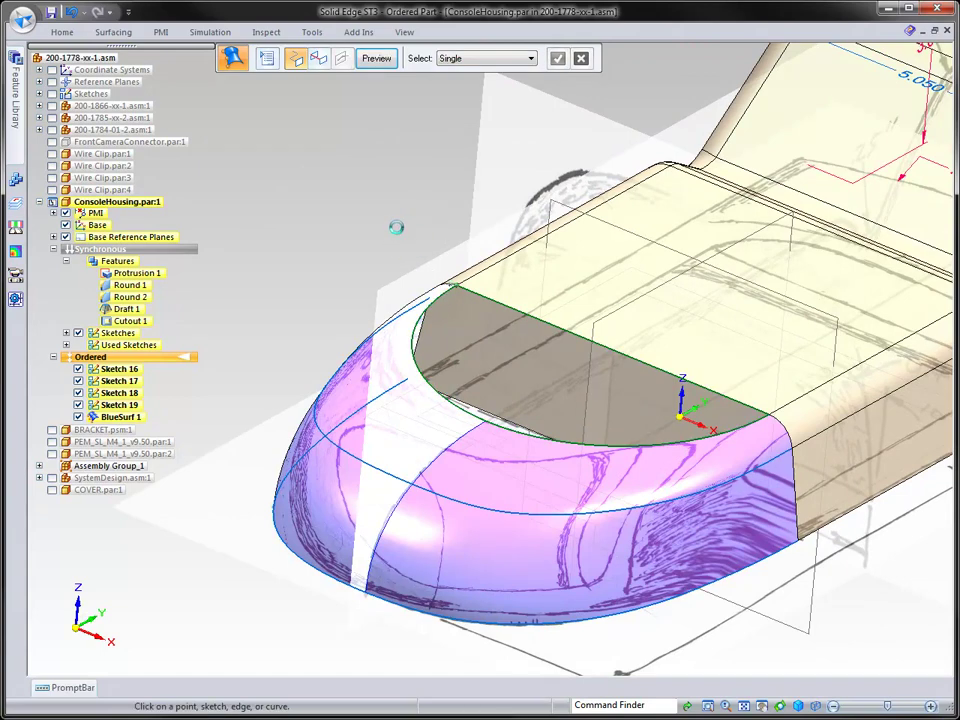
{"action": "right_click", "coordinate": [393, 223]}
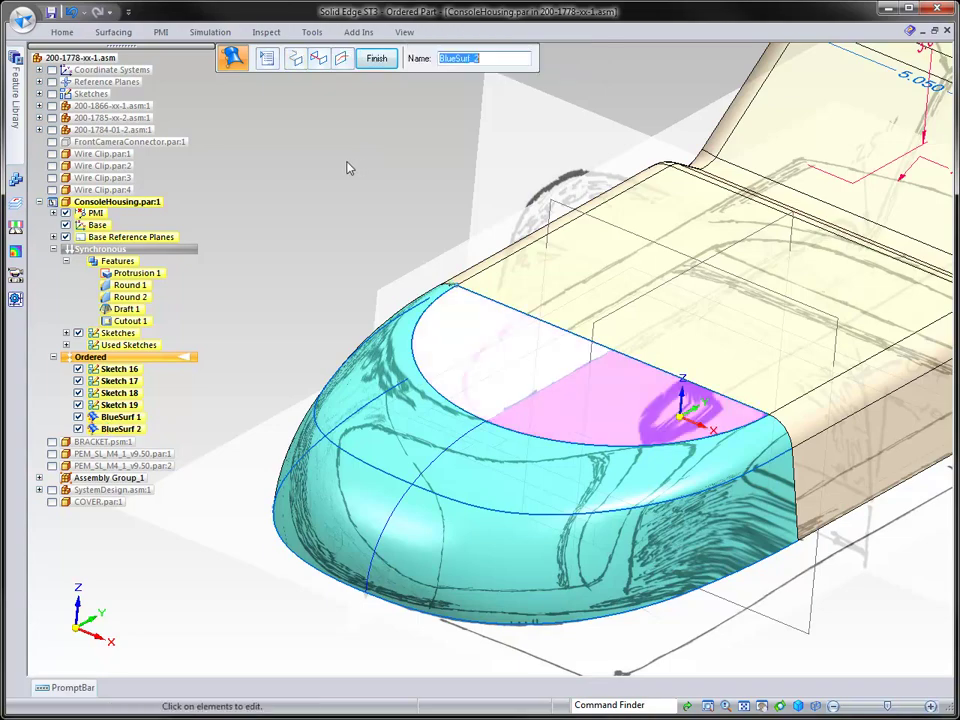
{"action": "right_click", "coordinate": [347, 162]}
Close the nose's underside with a BlueSurf between the housing's bottom front edge and the bottom outline curve, using single selection
{"action": "middle_click_drag", "start_coordinate": [347, 163], "coordinate": [518, 324]}
{"action": "left_click", "coordinate": [480, 60]}
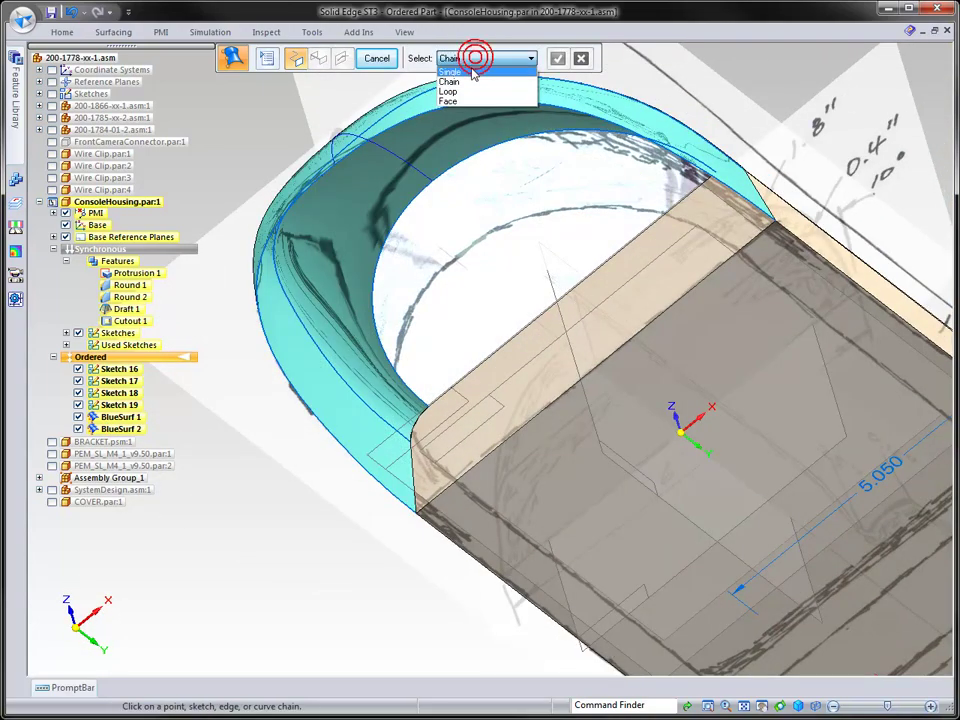
{"action": "left_click", "coordinate": [455, 96]}
{"action": "left_click", "coordinate": [690, 296]}
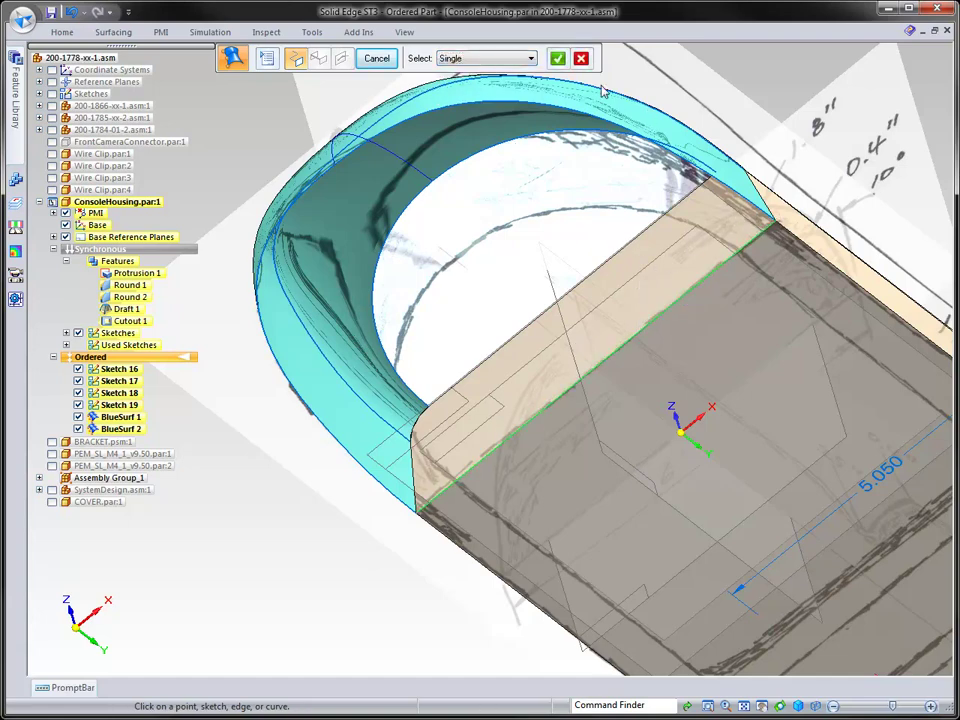
{"action": "left_click", "coordinate": [581, 60]}
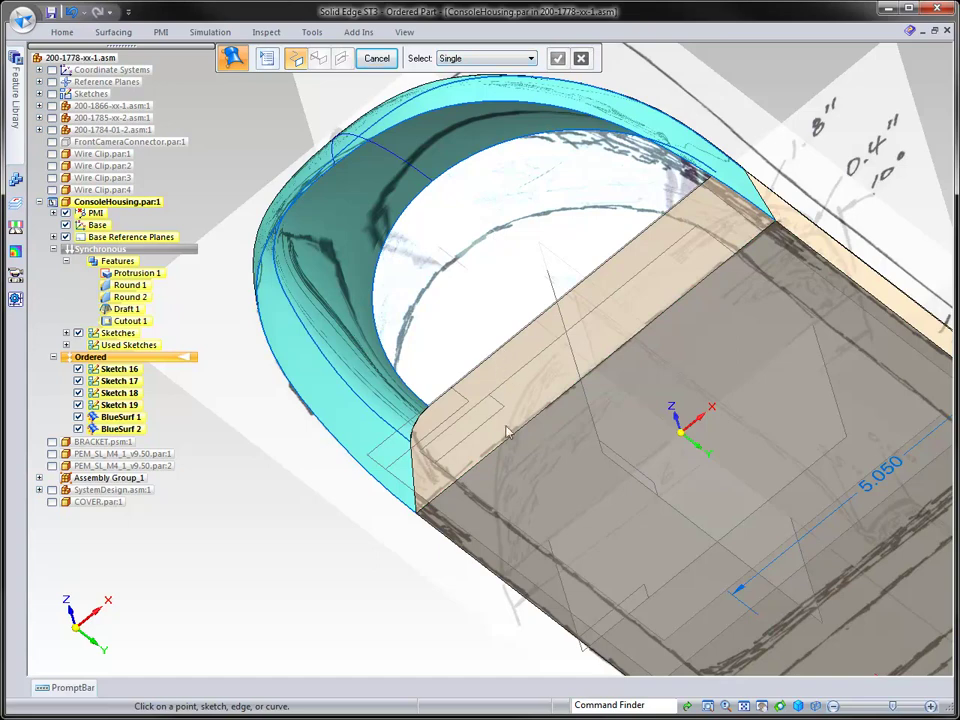
{"action": "left_click", "coordinate": [429, 498]}
{"action": "left_click", "coordinate": [395, 505]}
{"action": "right_click", "coordinate": [349, 514]}
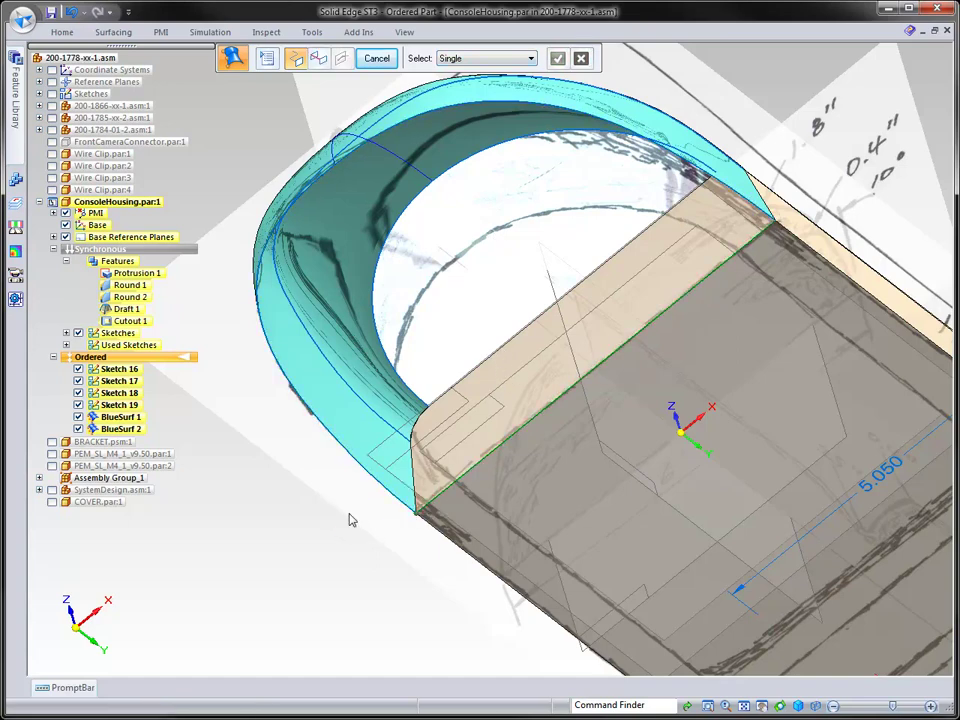
{"action": "right_click", "coordinate": [348, 515]}
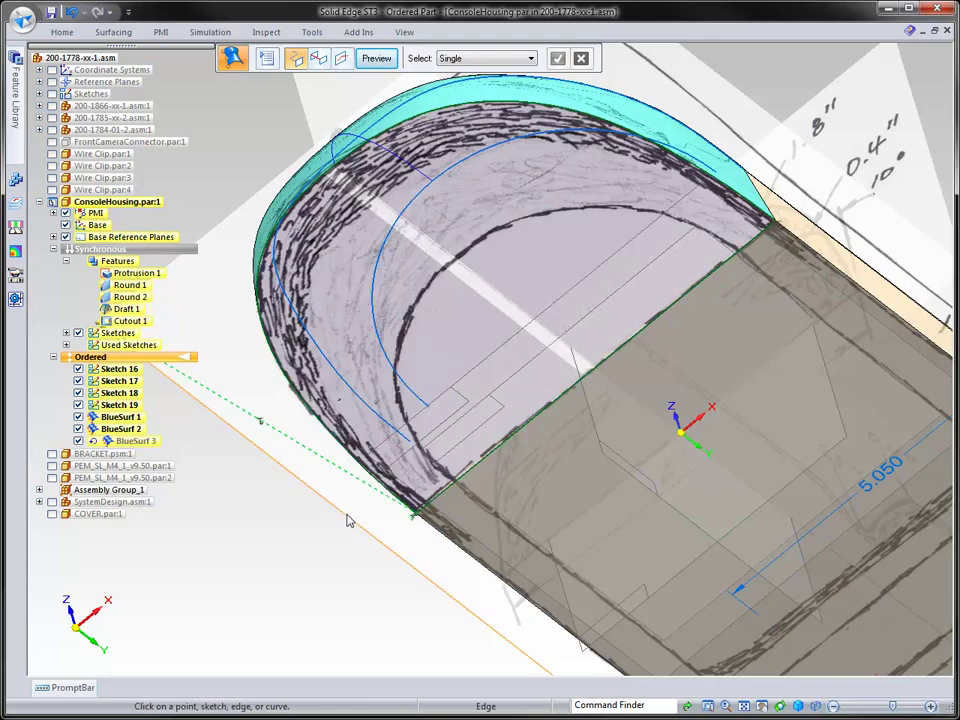
{"action": "middle_click_drag", "start_coordinate": [348, 520], "coordinate": [337, 492]}
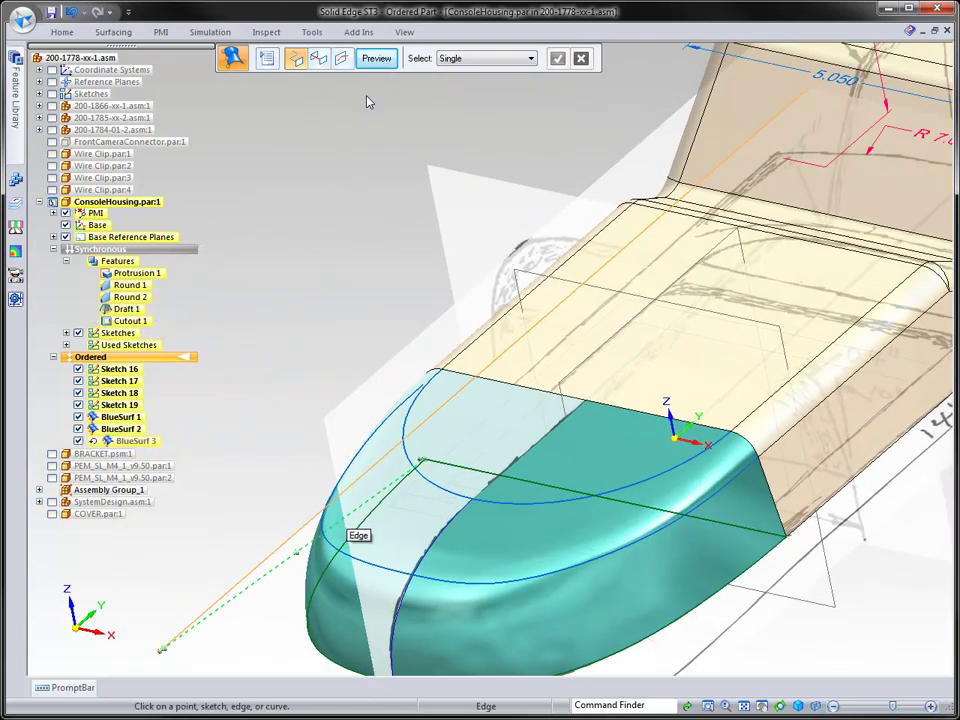
{"action": "left_click", "coordinate": [380, 61]}
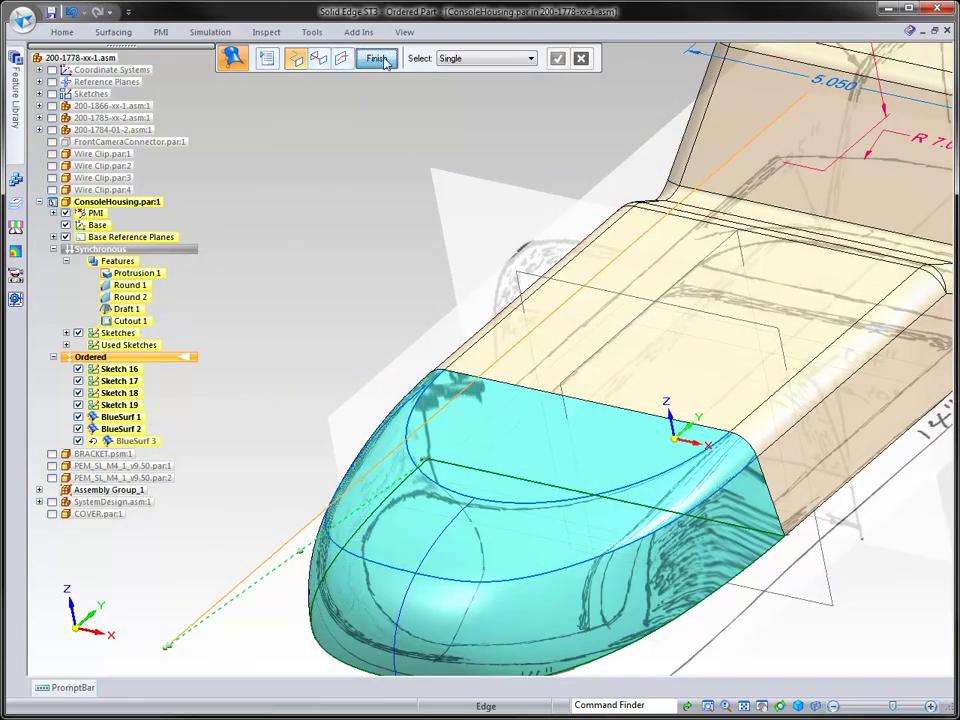
{"action": "left_click", "coordinate": [380, 61]}
{"action": "left_click", "coordinate": [378, 60]}
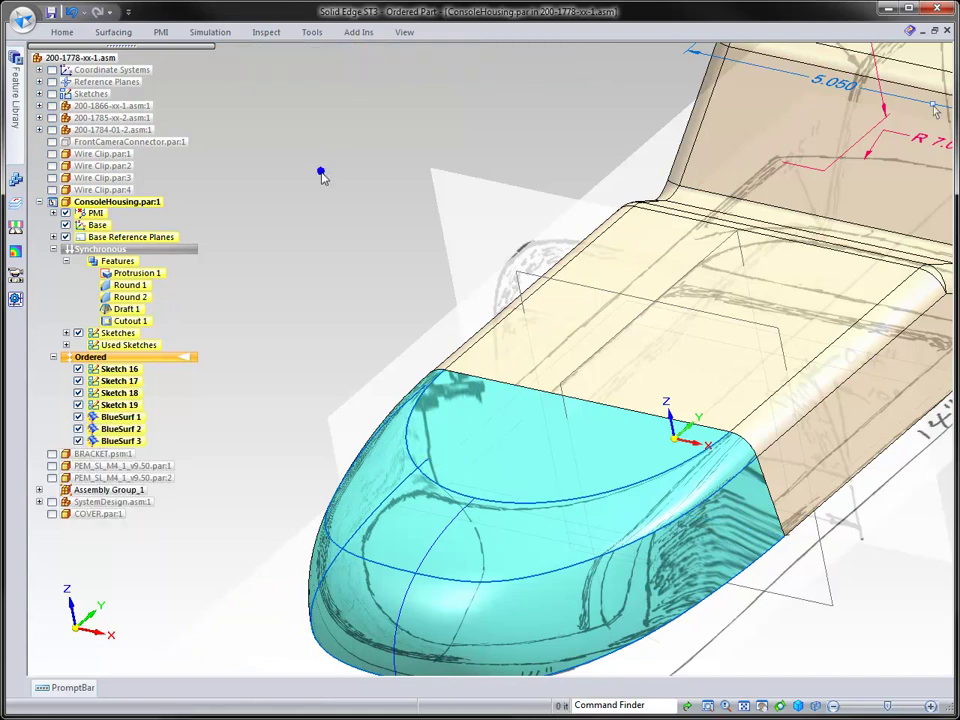
Hide all sketches in the ConsoleHousing part
{"action": "right_click", "coordinate": [322, 176]}
{"action": "right_click", "coordinate": [322, 176]}
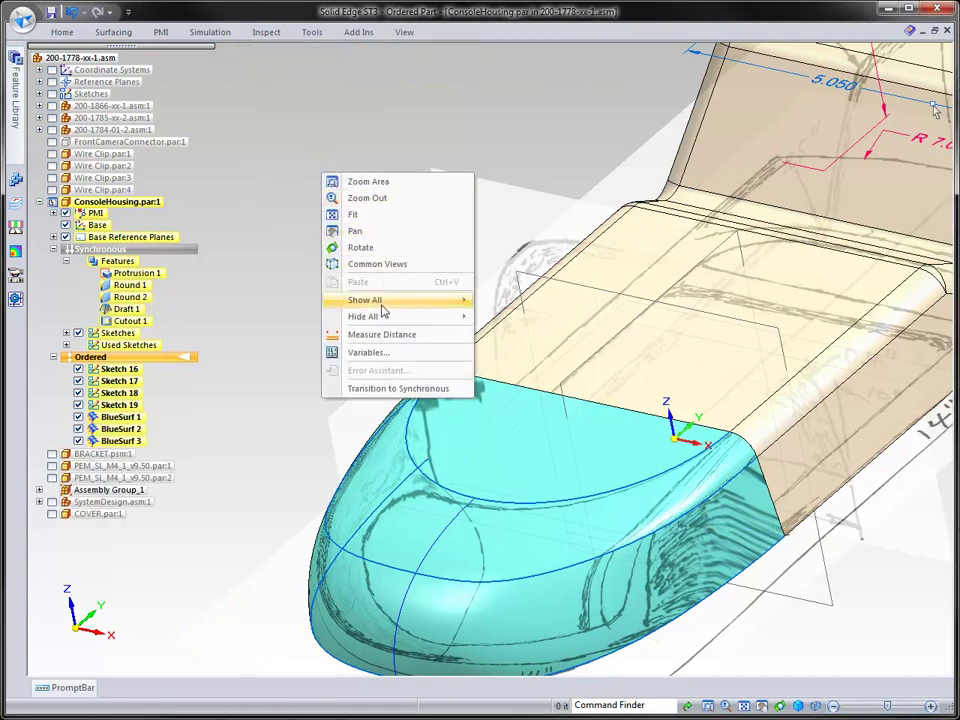
{"action": "mouse_move", "coordinate": [451, 318]}
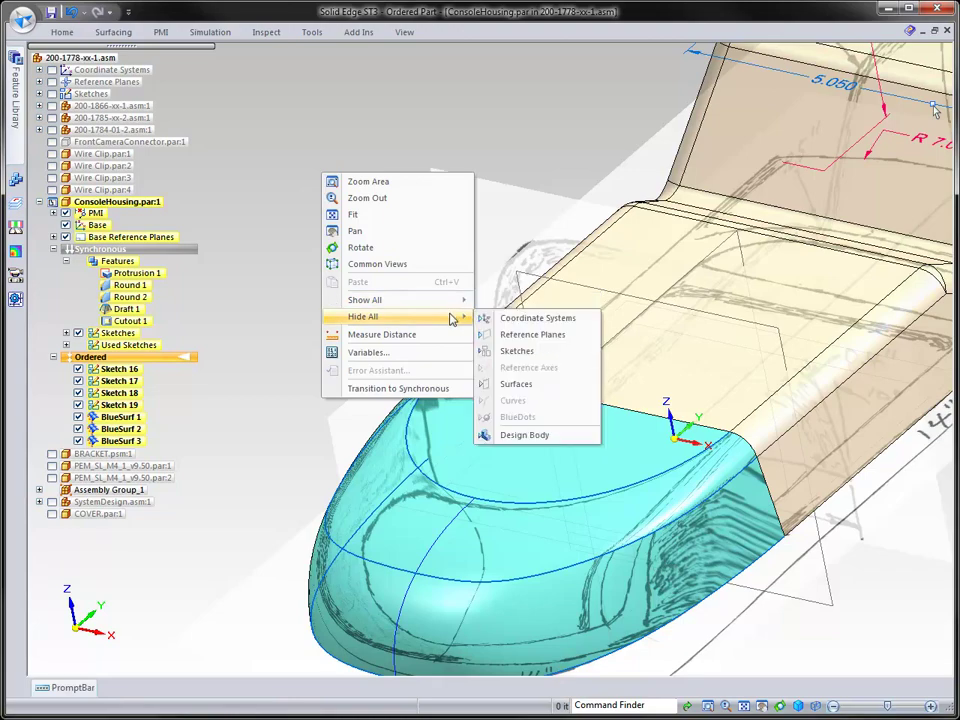
{"action": "left_click", "coordinate": [516, 351]}
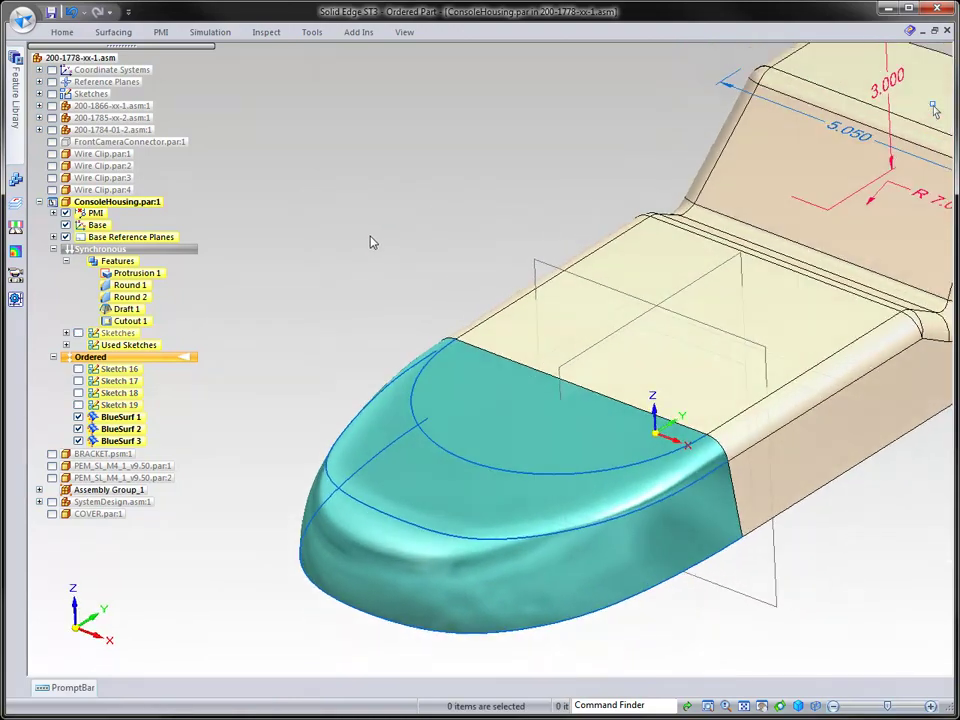
Stitch the three nose BlueSurfs together with healing off and a stitch tolerance of 3.937e-005 in
{"action": "key", "text": "ctrl+shift+f"}
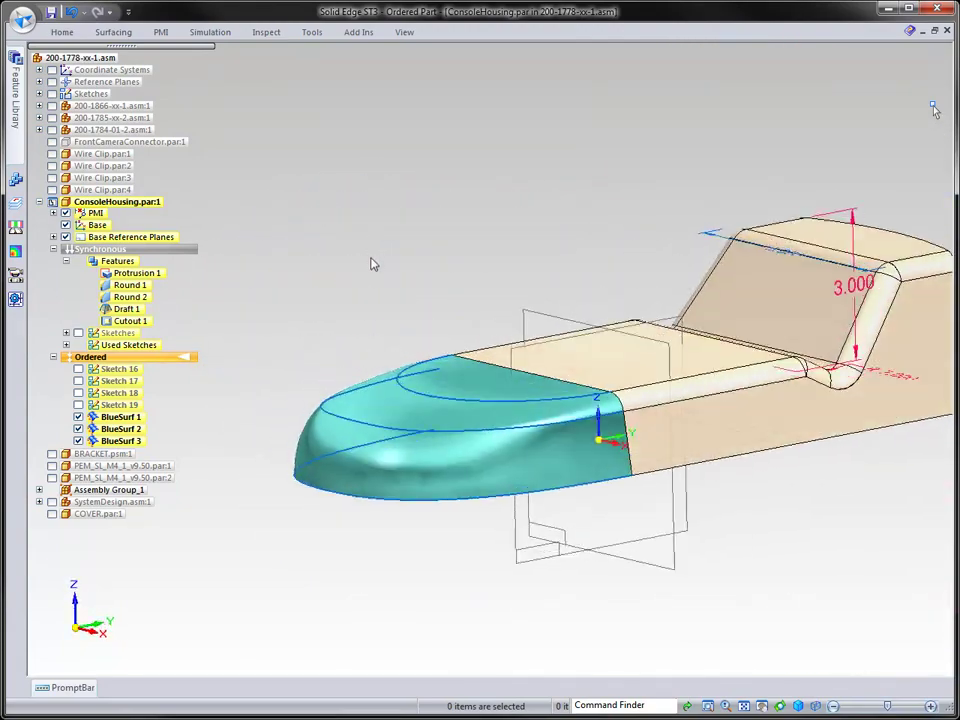
{"action": "left_click", "coordinate": [113, 31]}
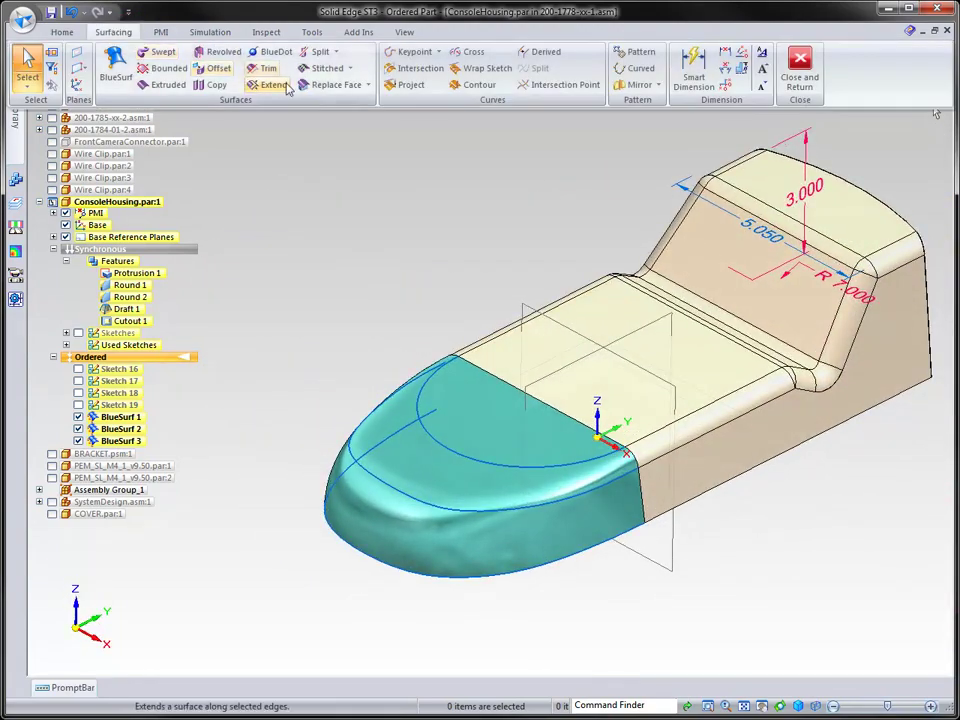
{"action": "left_click", "coordinate": [320, 69]}
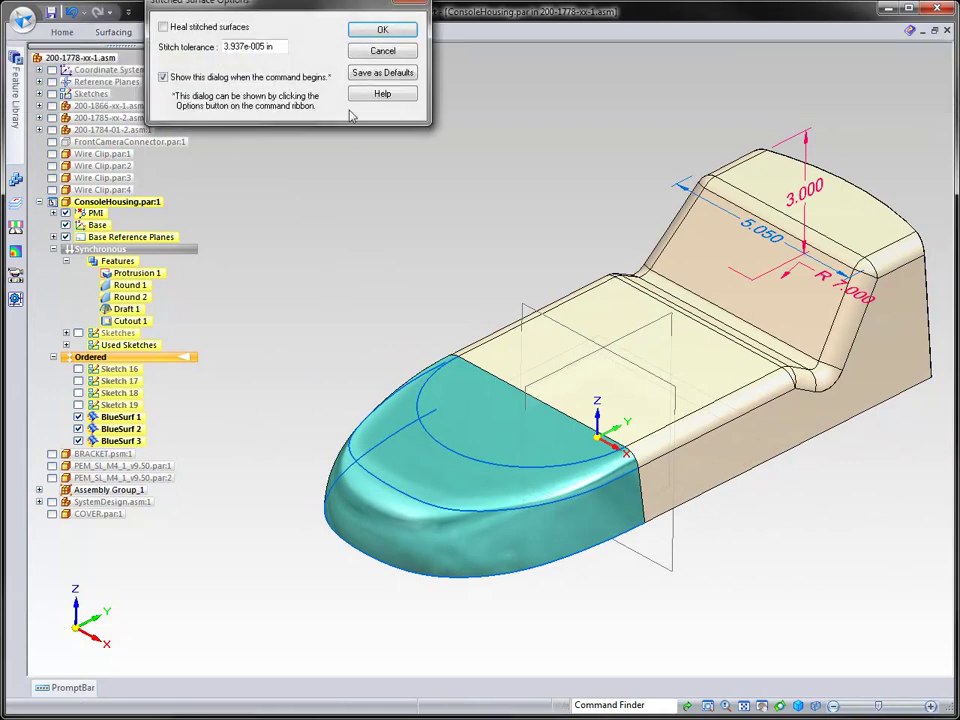
{"action": "left_click", "coordinate": [381, 30]}
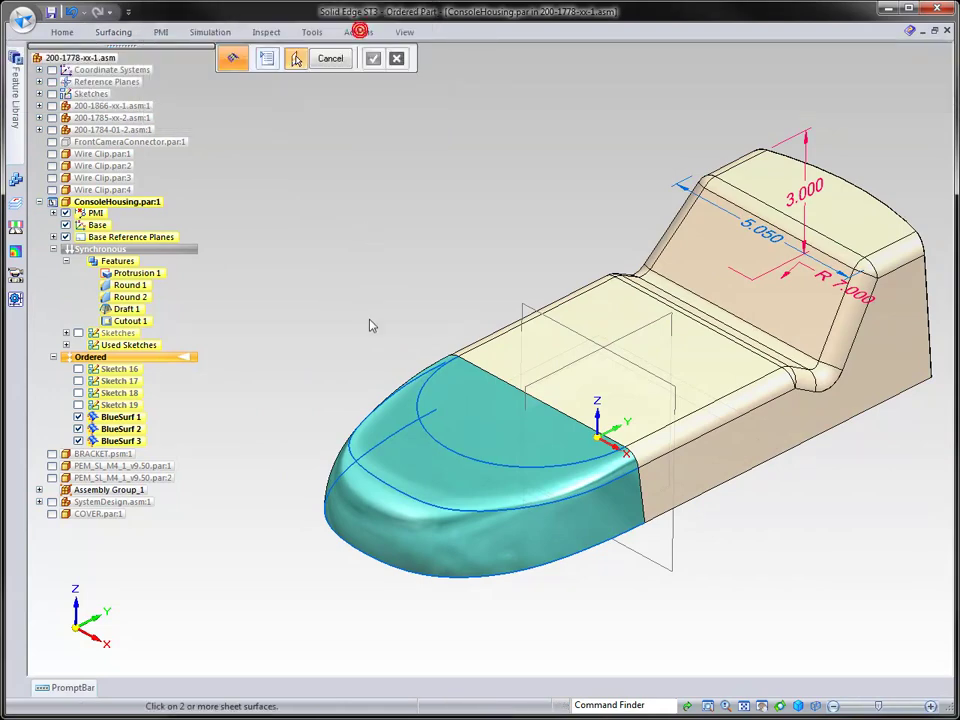
{"action": "middle_click_drag", "start_coordinate": [396, 465], "coordinate": [428, 437]}
{"action": "left_click", "coordinate": [428, 437]}
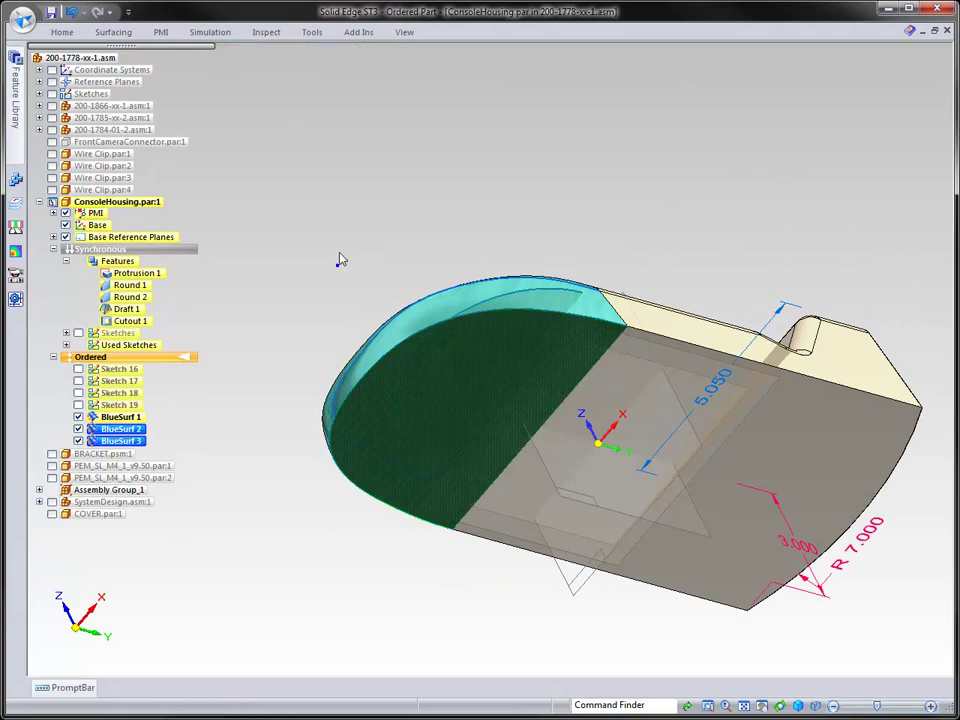
{"action": "right_click", "coordinate": [336, 260]}
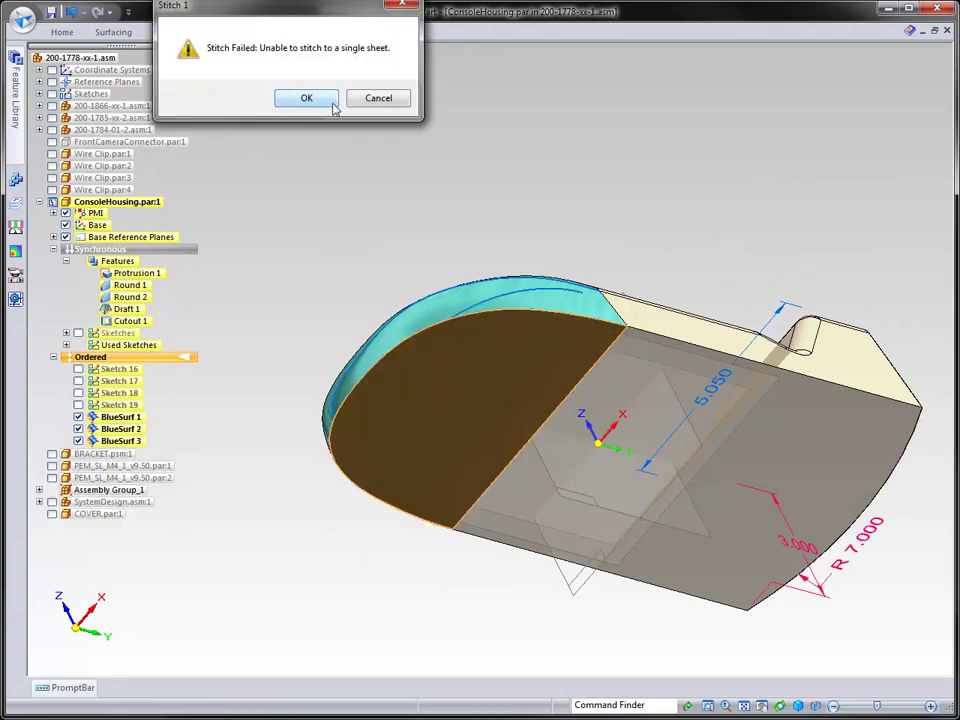
{"action": "left_click", "coordinate": [307, 98]}
{"action": "left_click", "coordinate": [372, 58]}
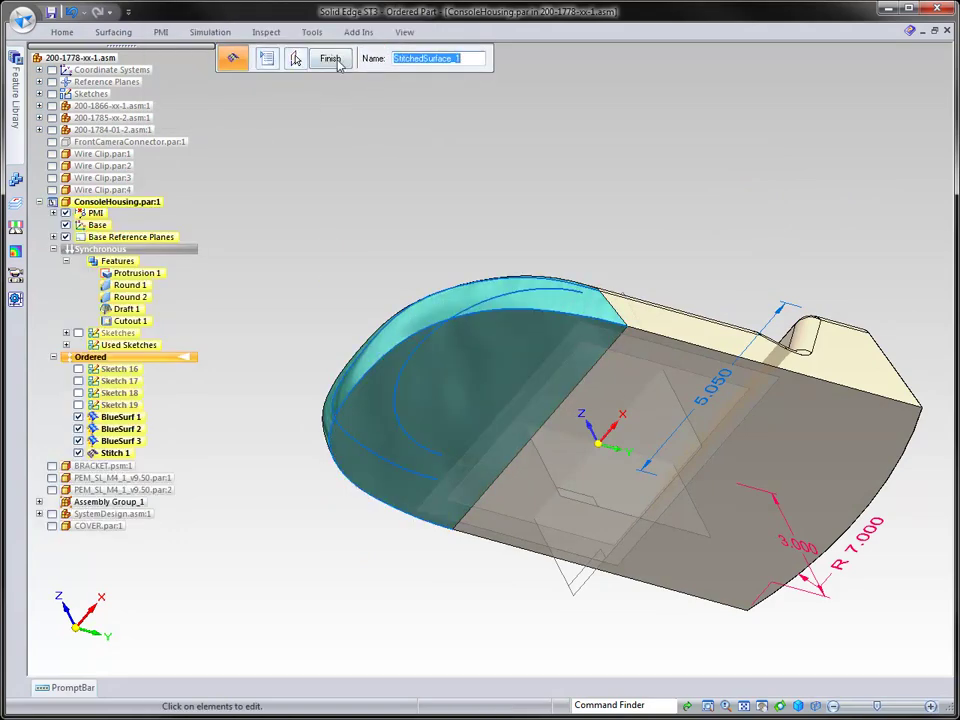
{"action": "left_click", "coordinate": [331, 58]}
{"action": "left_click", "coordinate": [329, 66]}
Unite the stitched nose body with the console housing using a Boolean feature
{"action": "key", "text": "ctrl+i"}
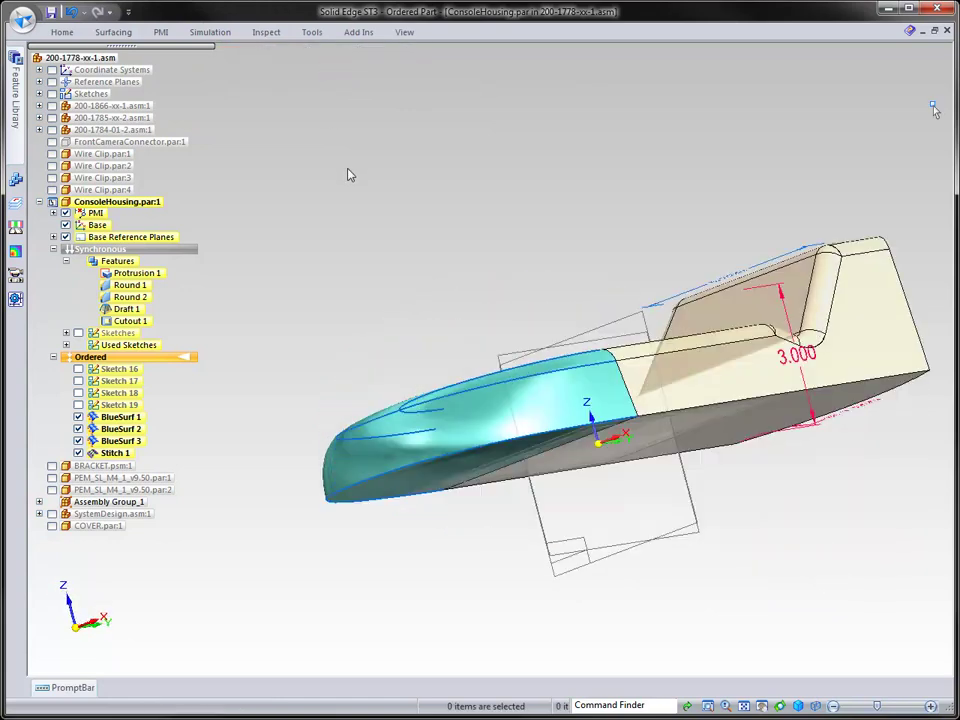
{"action": "left_click", "coordinate": [127, 34]}
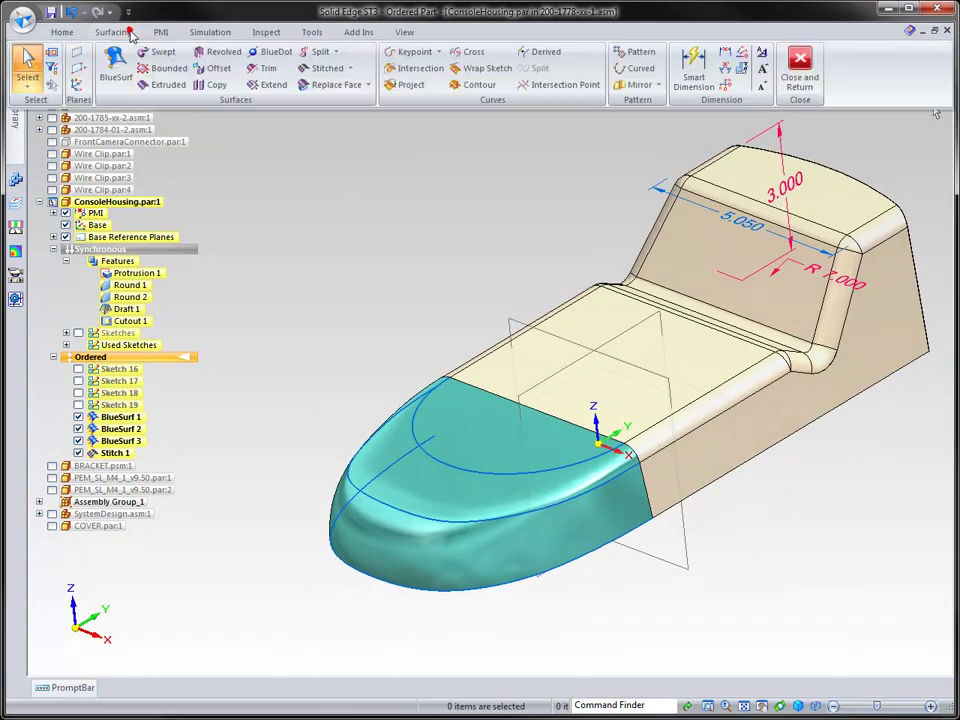
{"action": "left_click", "coordinate": [368, 84]}
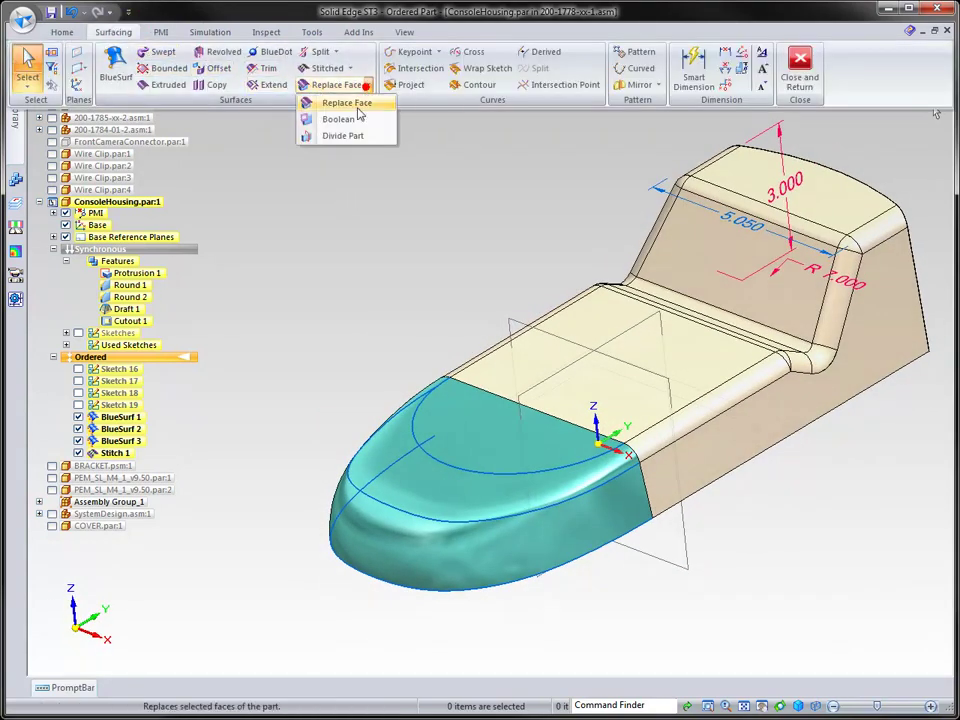
{"action": "left_click", "coordinate": [330, 99]}
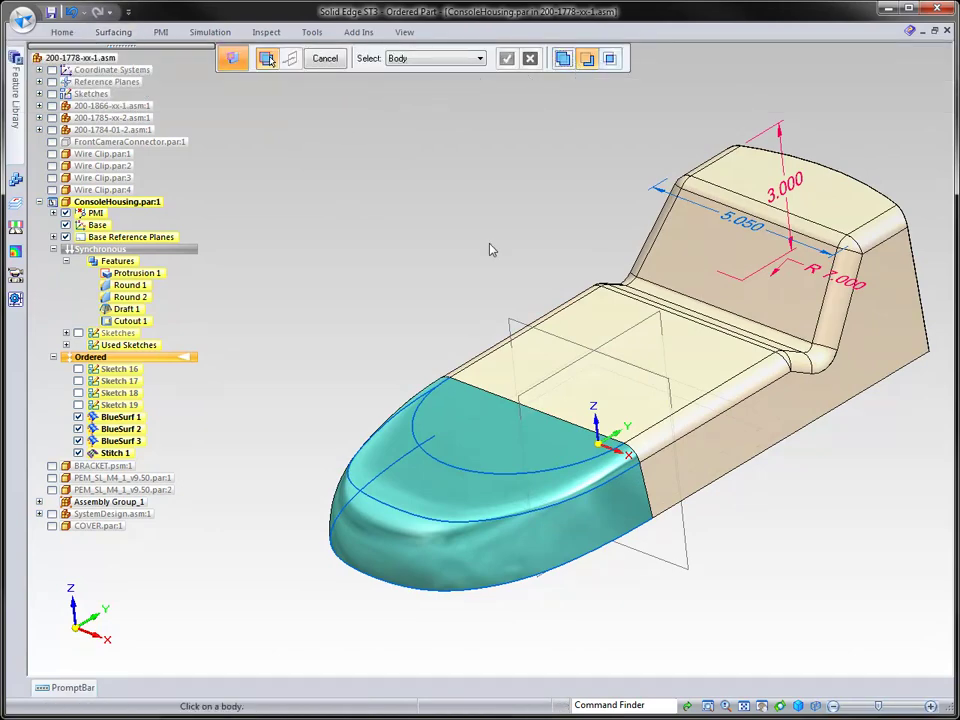
{"action": "left_click", "coordinate": [428, 439]}
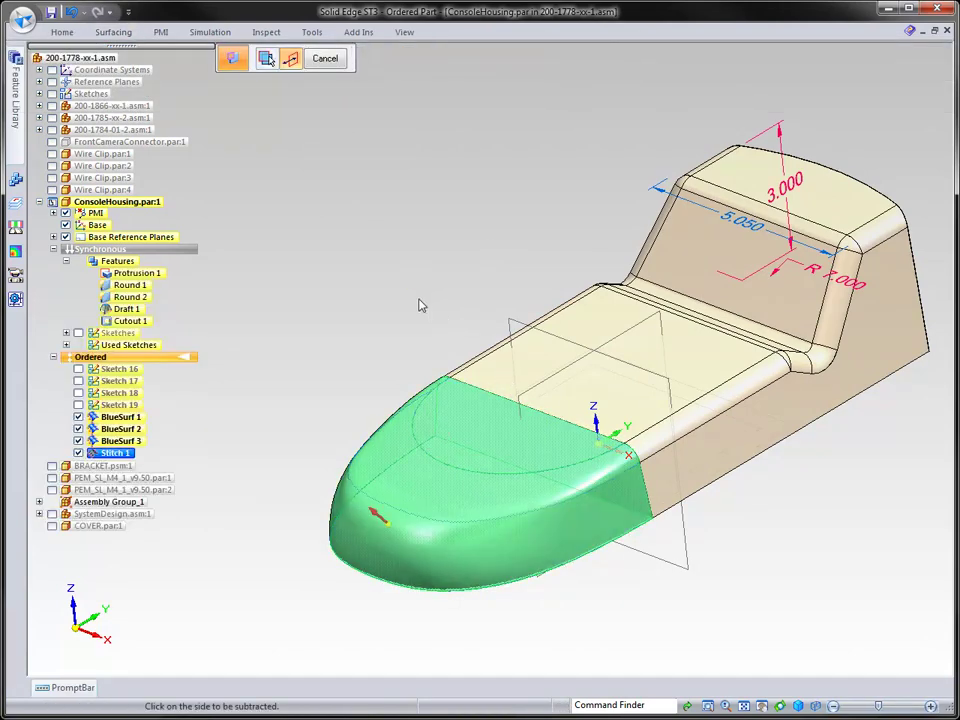
{"action": "left_click", "coordinate": [406, 352]}
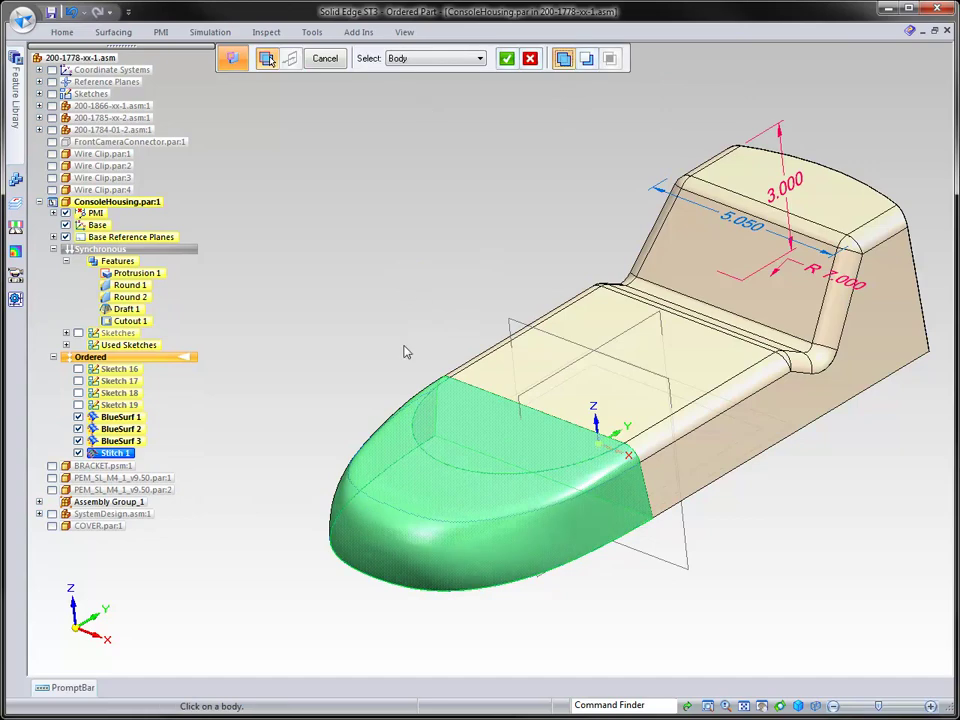
{"action": "right_click", "coordinate": [439, 240]}
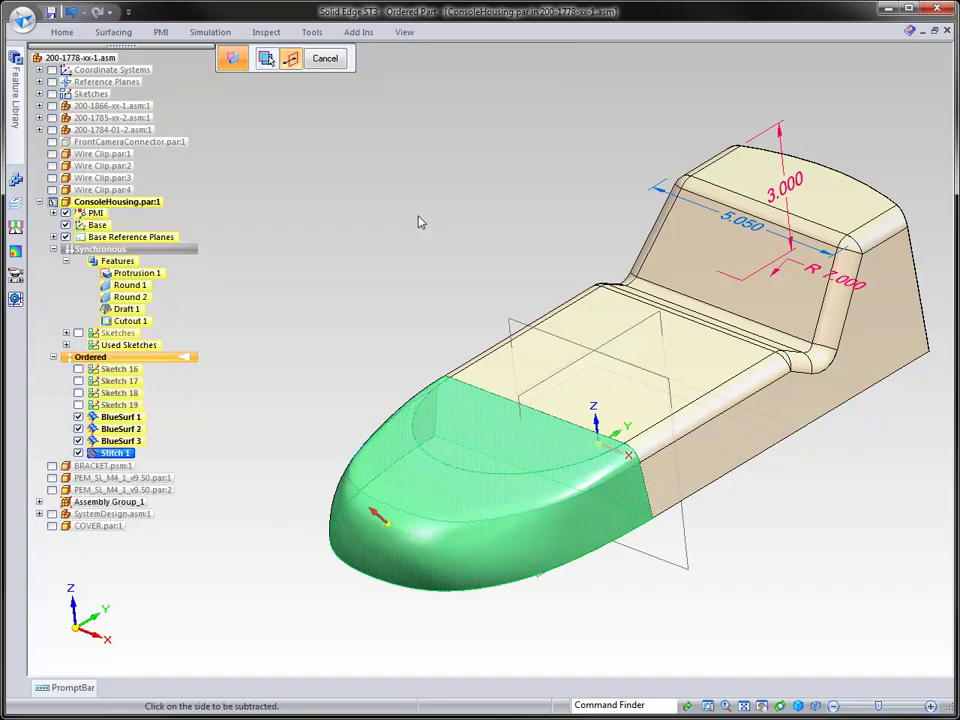
{"action": "left_click", "coordinate": [443, 430]}
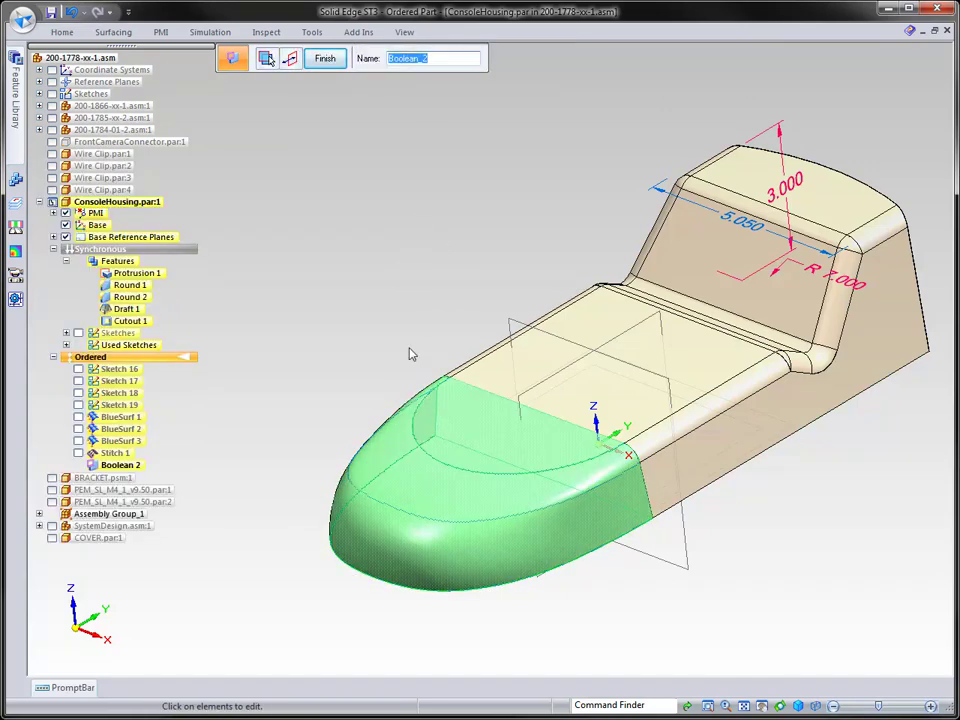
{"action": "left_click", "coordinate": [314, 57]}
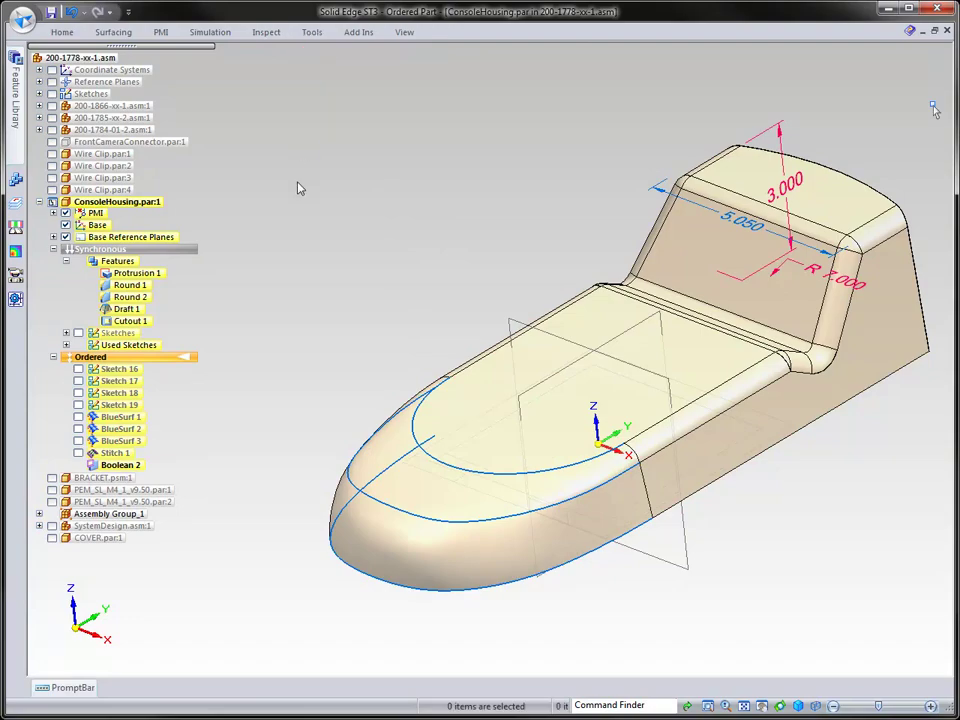
Thin-wall the united housing with a common thickness of 0.1 in, leaving the rear and bottom faces open
{"action": "key", "text": "ctrl+r"}
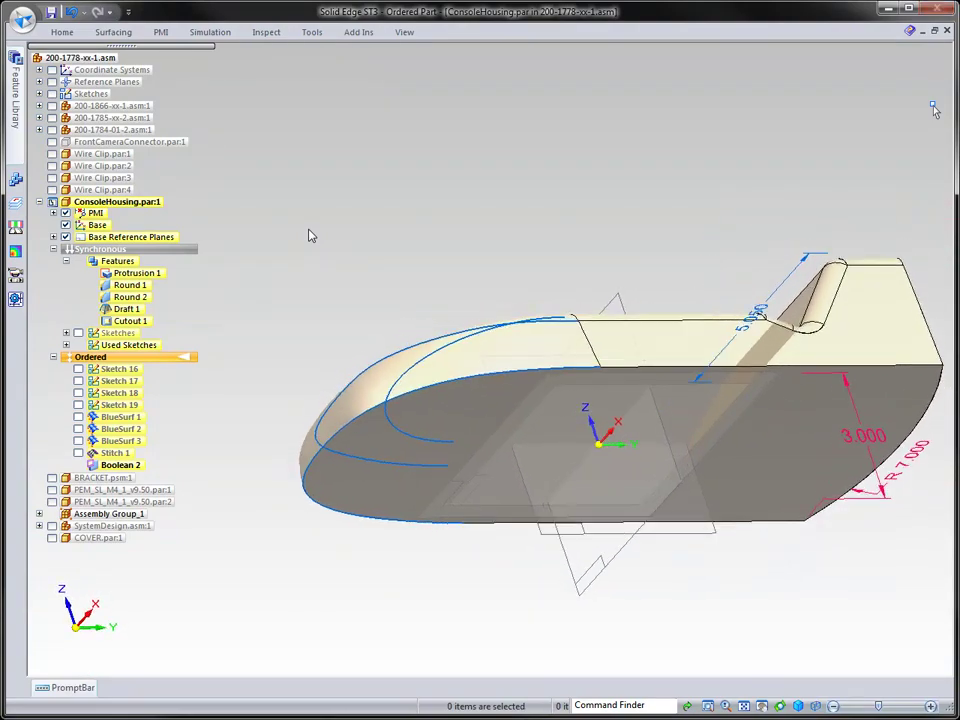
{"action": "right_click", "coordinate": [378, 190]}
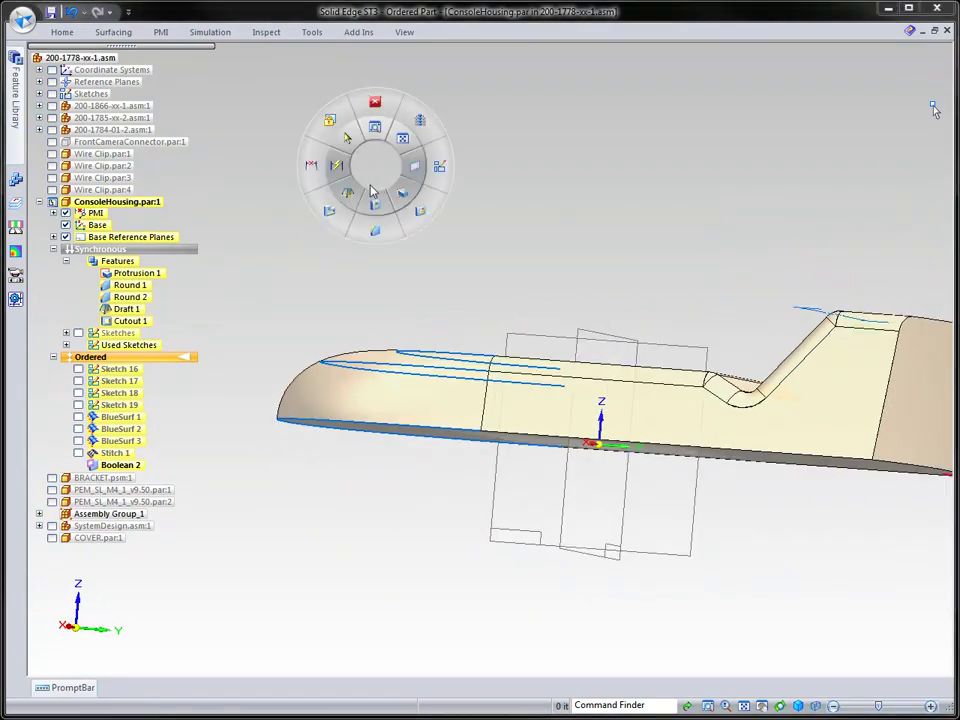
{"action": "left_click", "coordinate": [333, 206]}
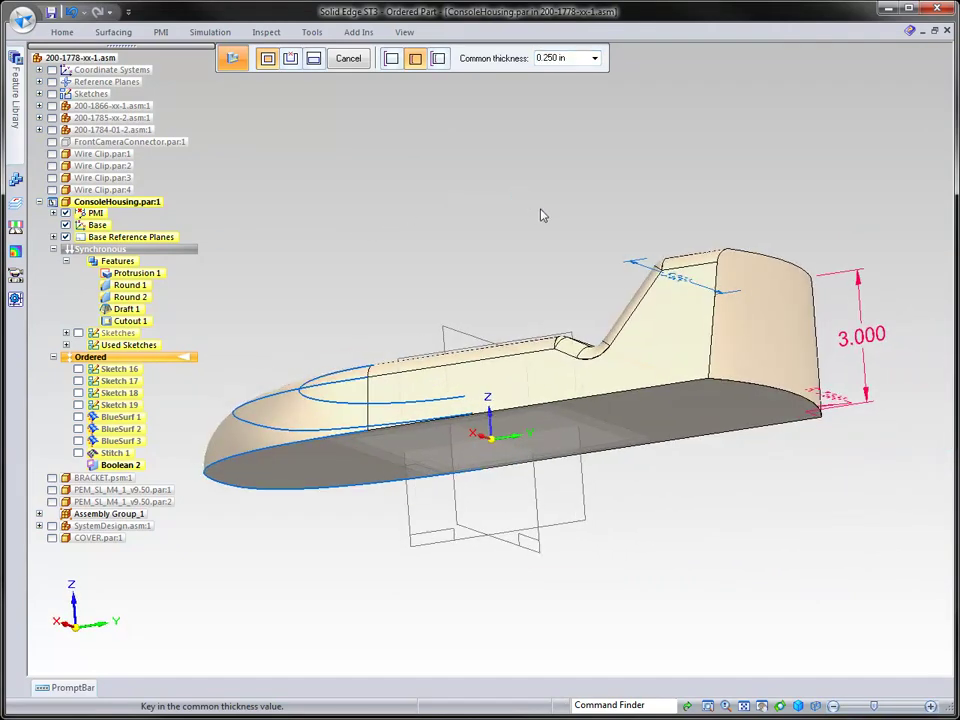
{"action": "left_click", "coordinate": [565, 59]}
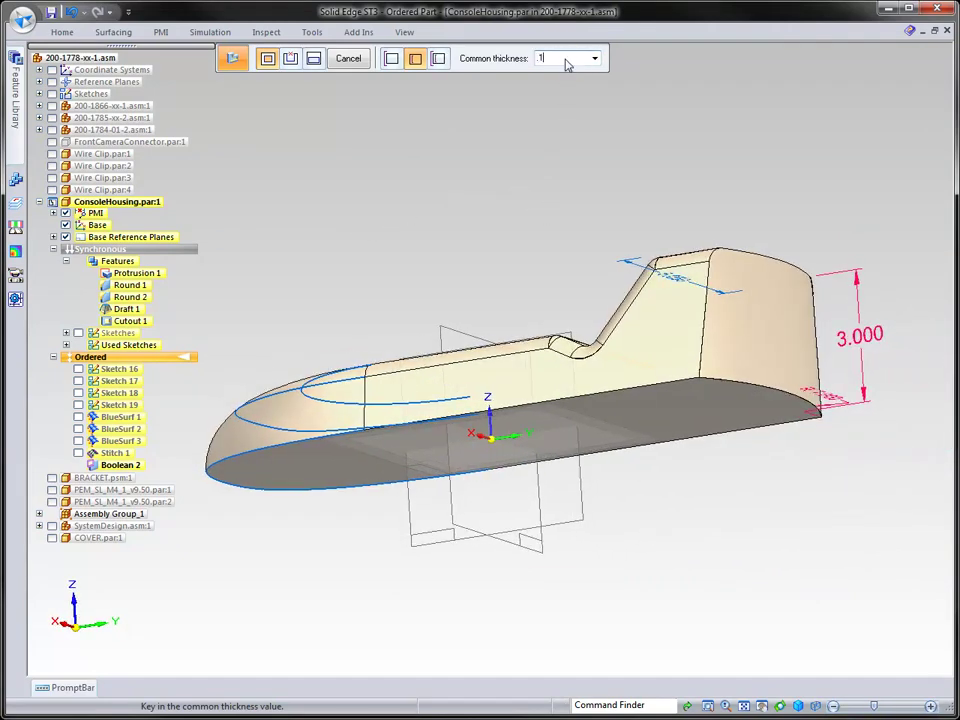
{"action": "key", "text": "Return"}
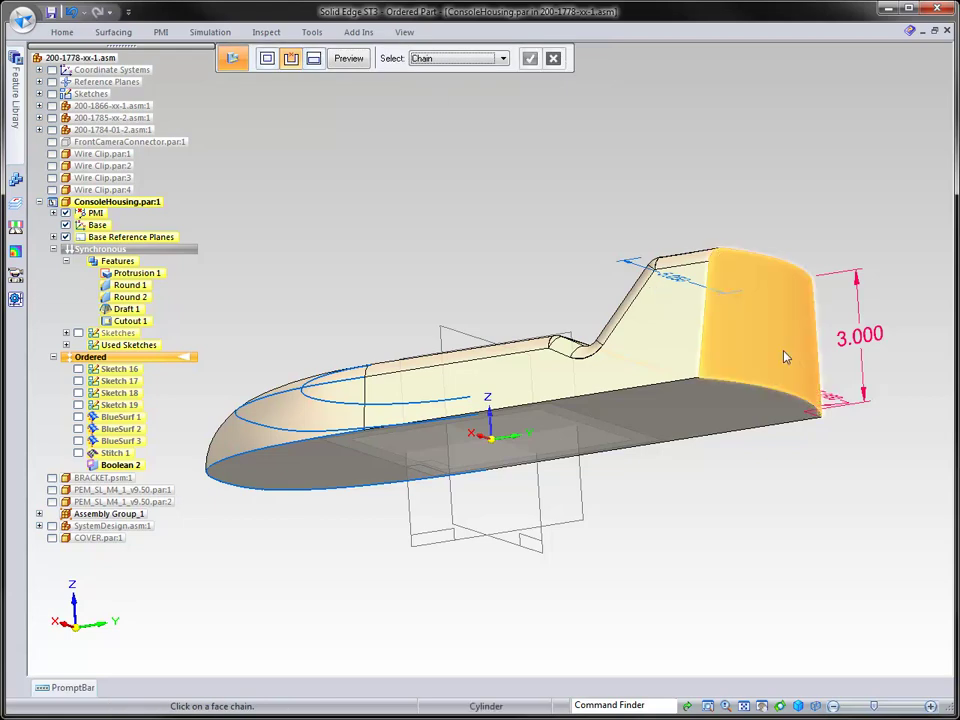
{"action": "left_click", "coordinate": [756, 392]}
{"action": "key", "text": "Return"}
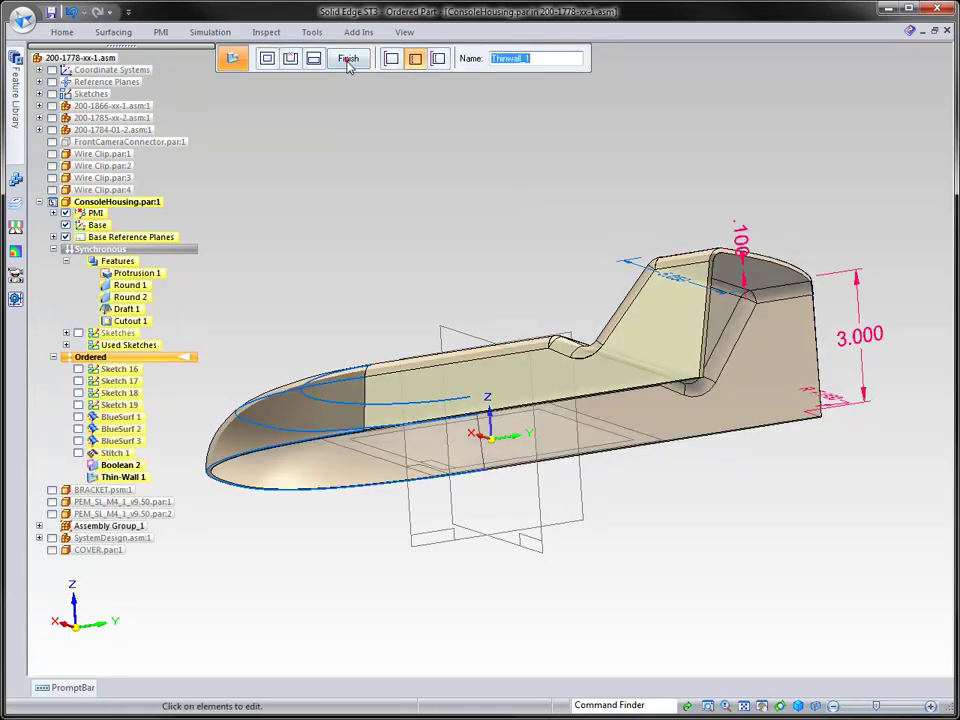
{"action": "left_click", "coordinate": [347, 60]}
Display the previous assembly level's components together with the thin-walled housing
{"action": "middle_click_drag", "start_coordinate": [374, 132], "coordinate": [408, 192]}
{"action": "right_click", "coordinate": [407, 197]}
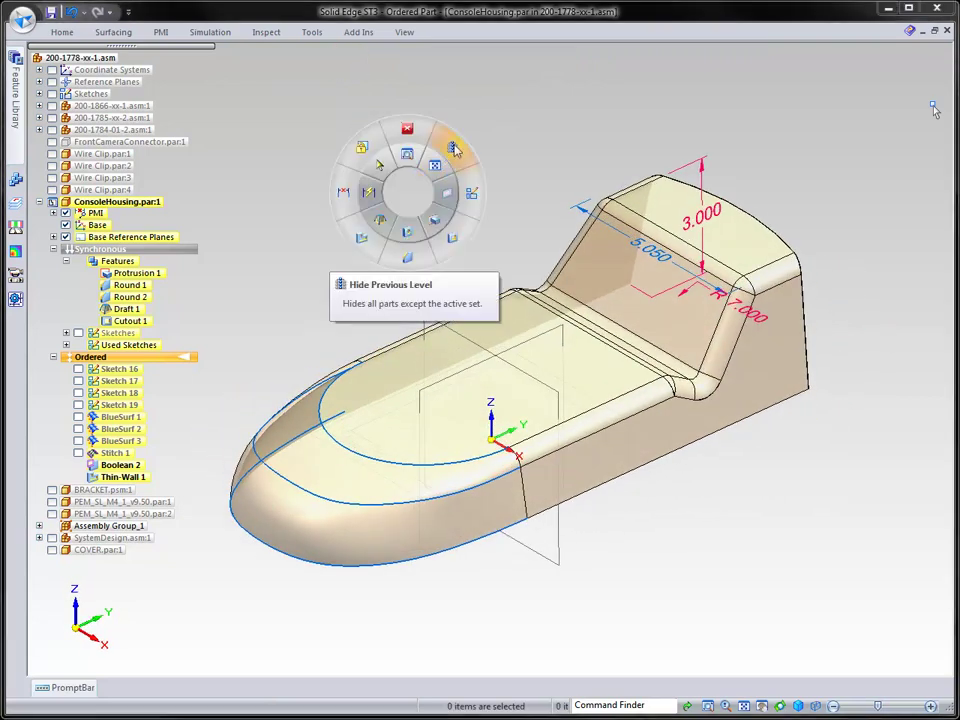
{"action": "left_click", "coordinate": [452, 150]}
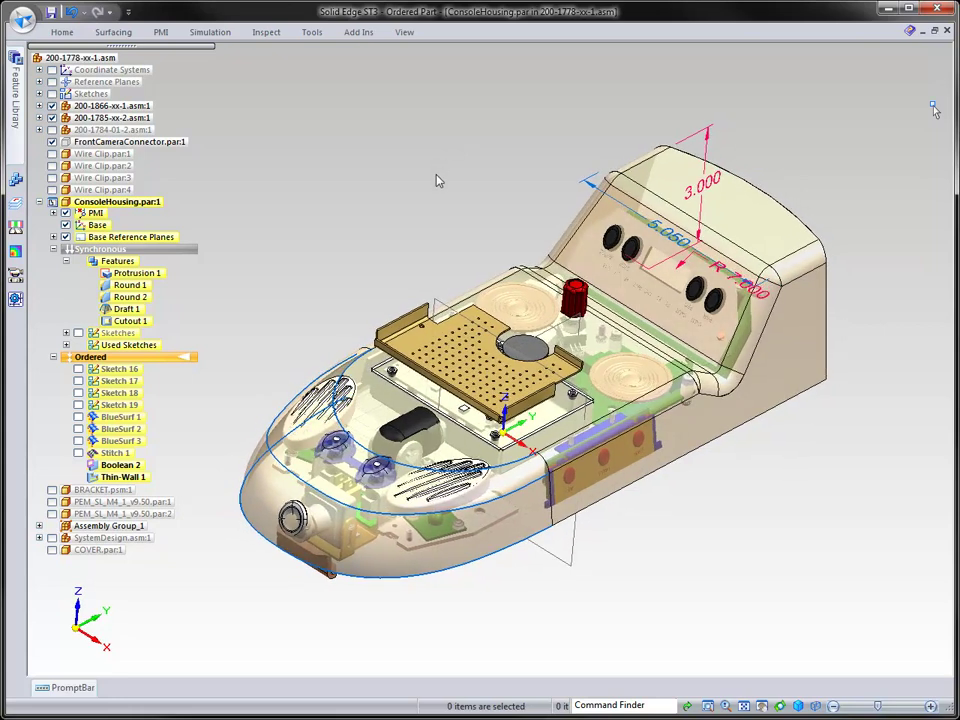
Return to the 200-1778-xx-1 assembly and apply its 04a-ConfigManagement display configuration
{"action": "right_click_drag", "start_coordinate": [437, 175], "coordinate": [442, 119]}
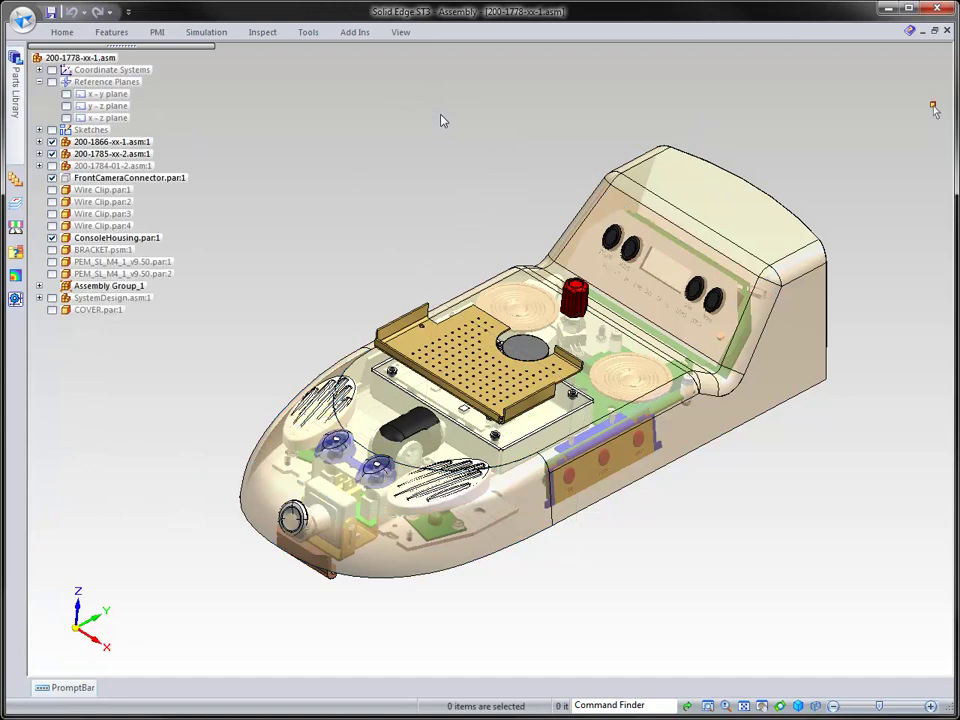
{"action": "right_click_drag", "start_coordinate": [423, 210], "coordinate": [366, 161]}
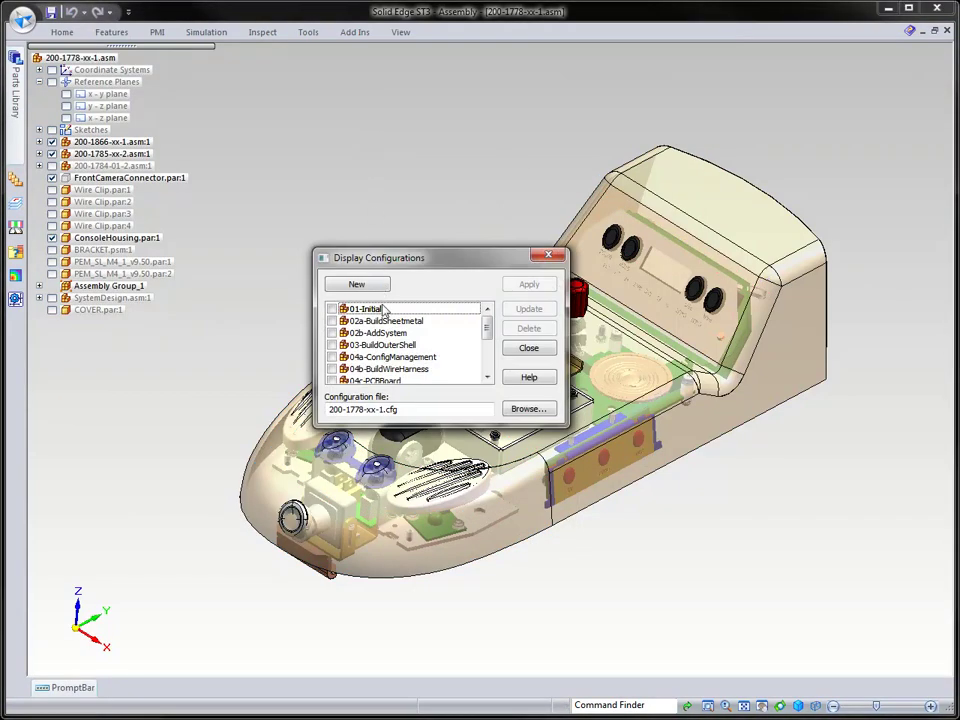
{"action": "left_click", "coordinate": [333, 357]}
{"action": "left_click", "coordinate": [526, 285]}
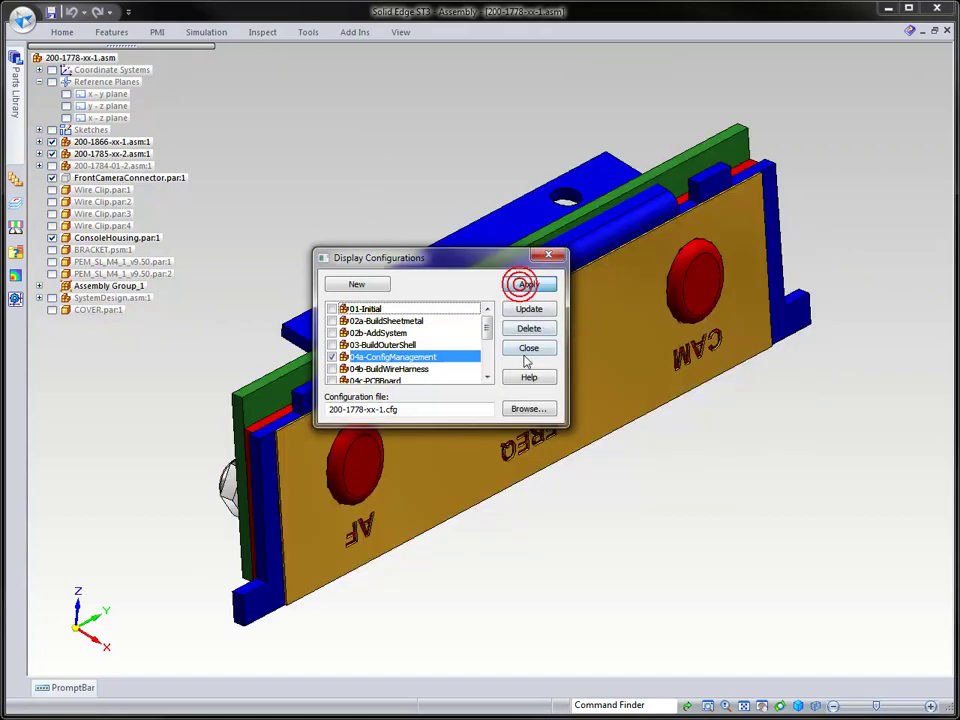
{"action": "left_click", "coordinate": [528, 349]}
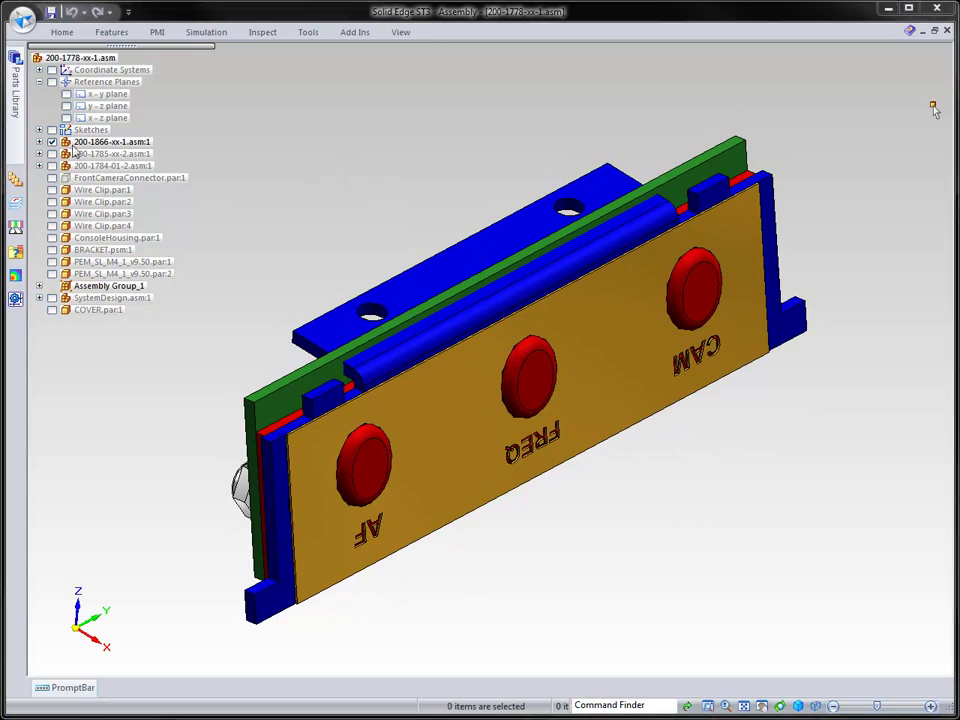
{"action": "right_click", "coordinate": [150, 60]}
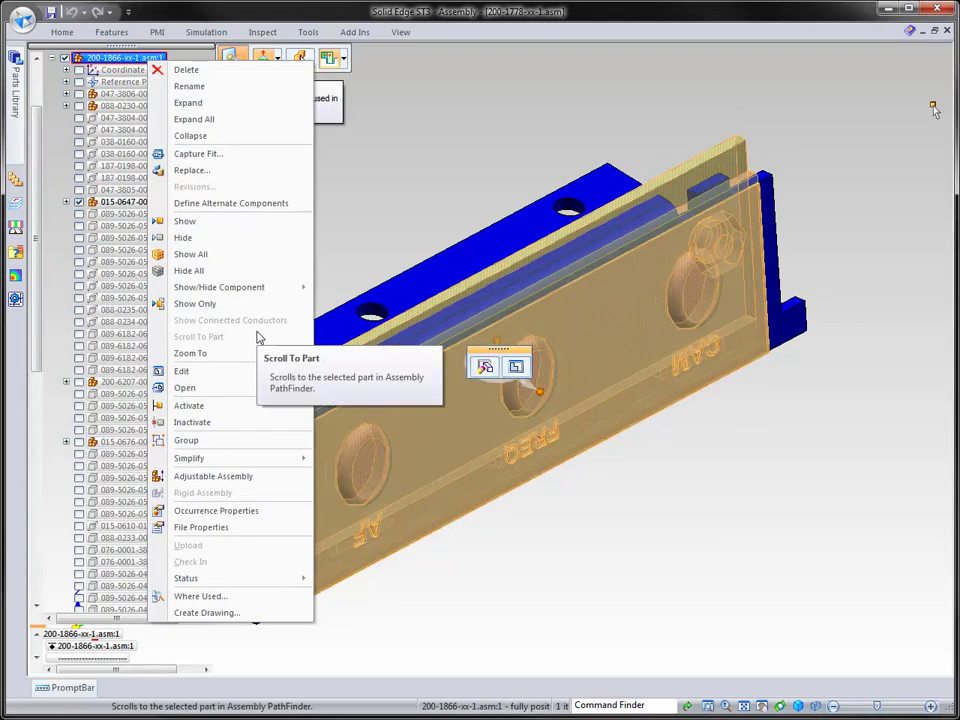
{"action": "left_click", "coordinate": [198, 372]}
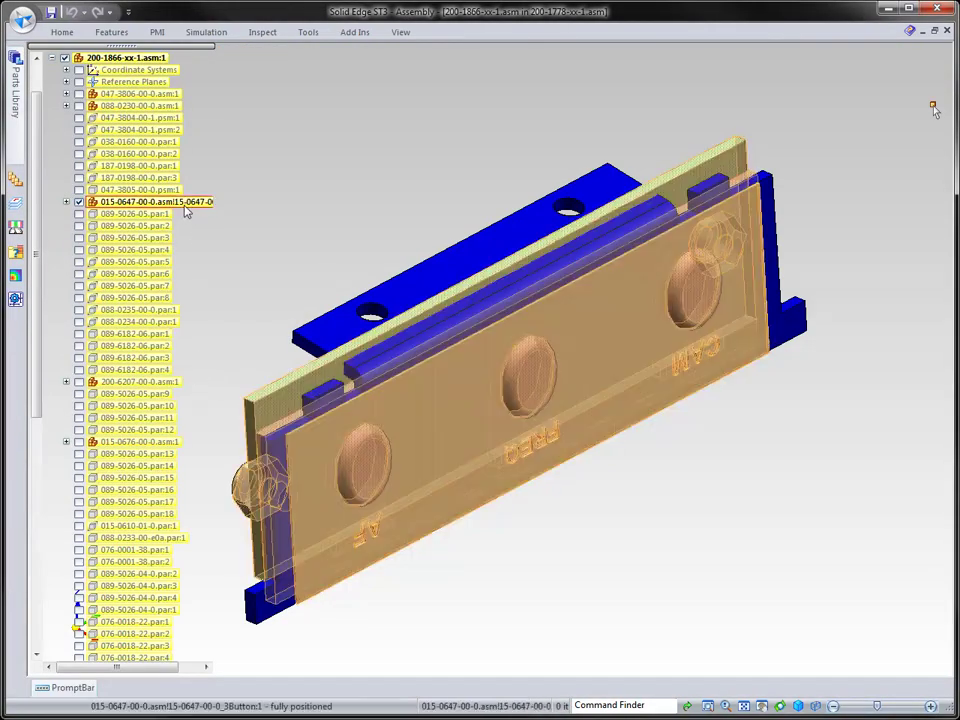
{"action": "left_click", "coordinate": [184, 203]}
{"action": "right_click", "coordinate": [184, 205]}
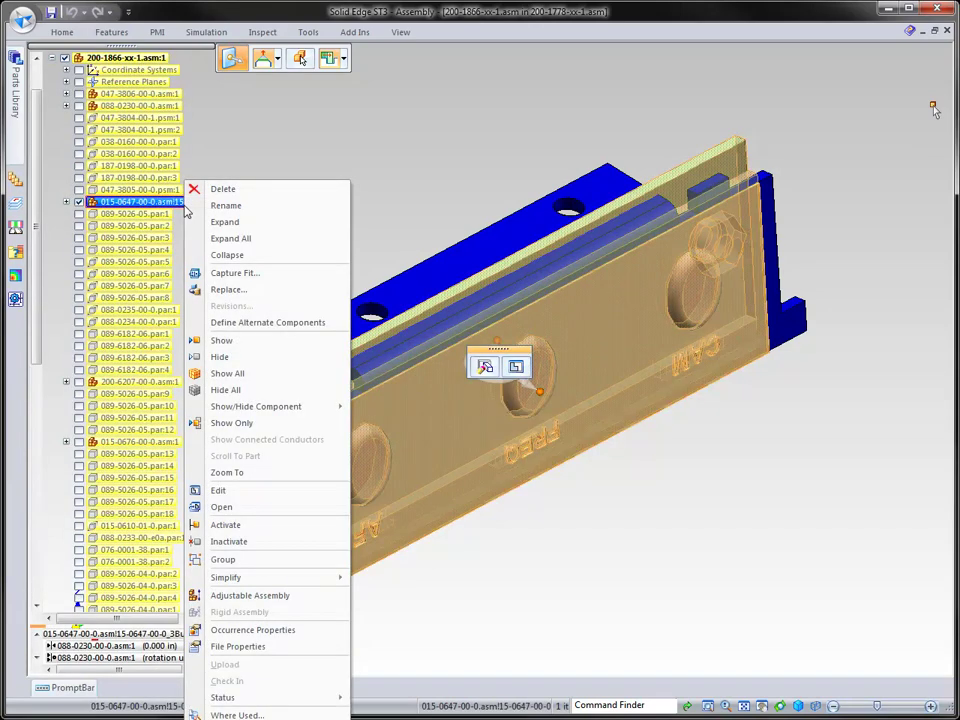
{"action": "left_click", "coordinate": [210, 289]}
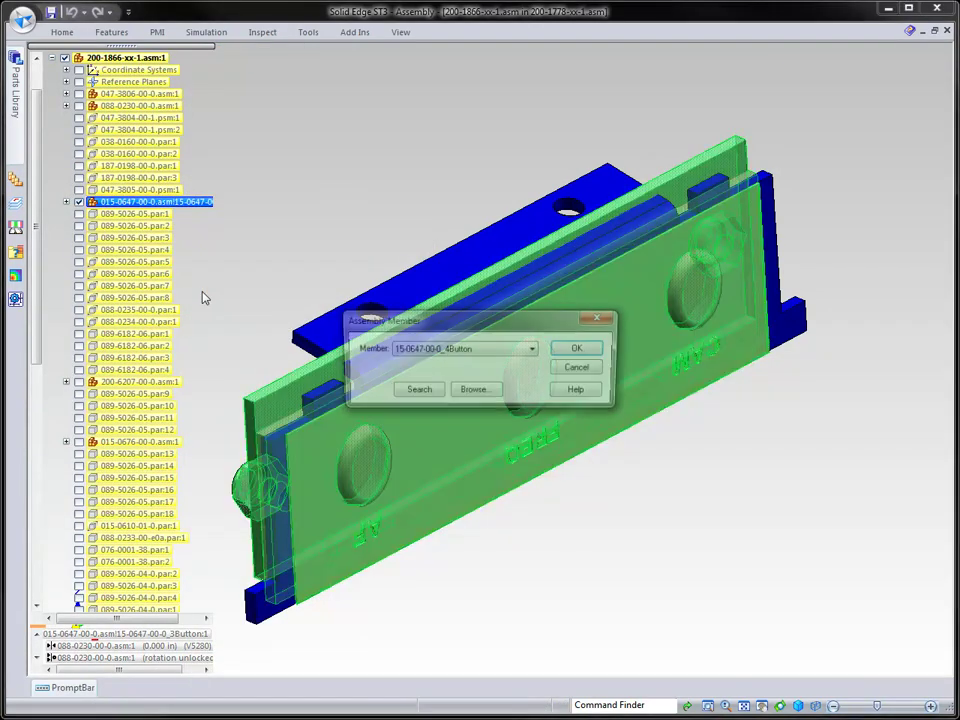
{"action": "left_click_drag", "start_coordinate": [433, 322], "coordinate": [377, 98]}
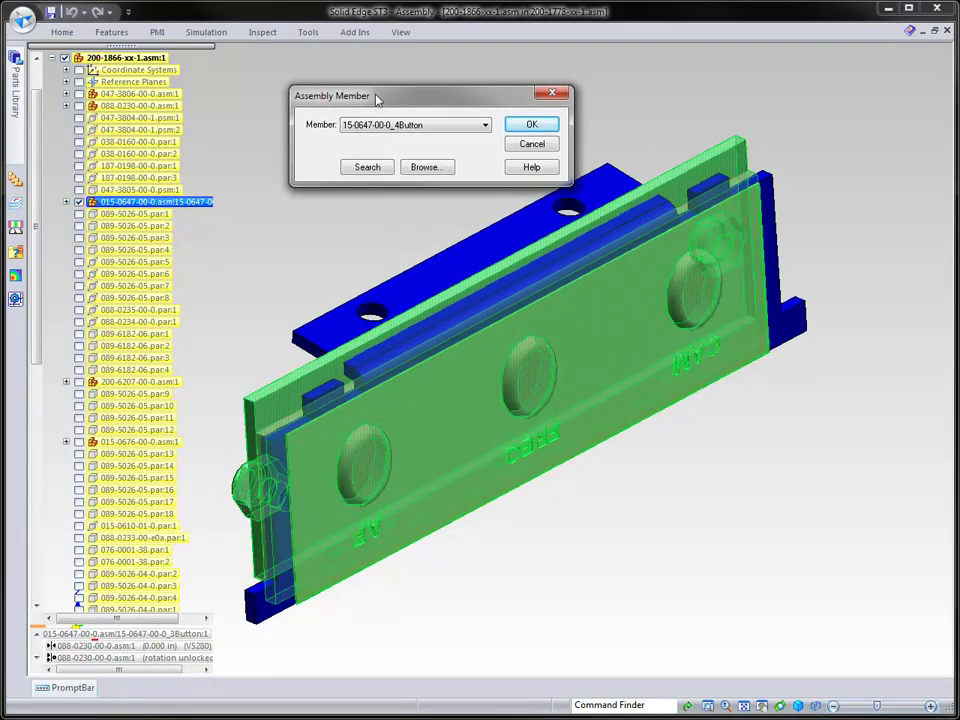
{"action": "left_click", "coordinate": [455, 127]}
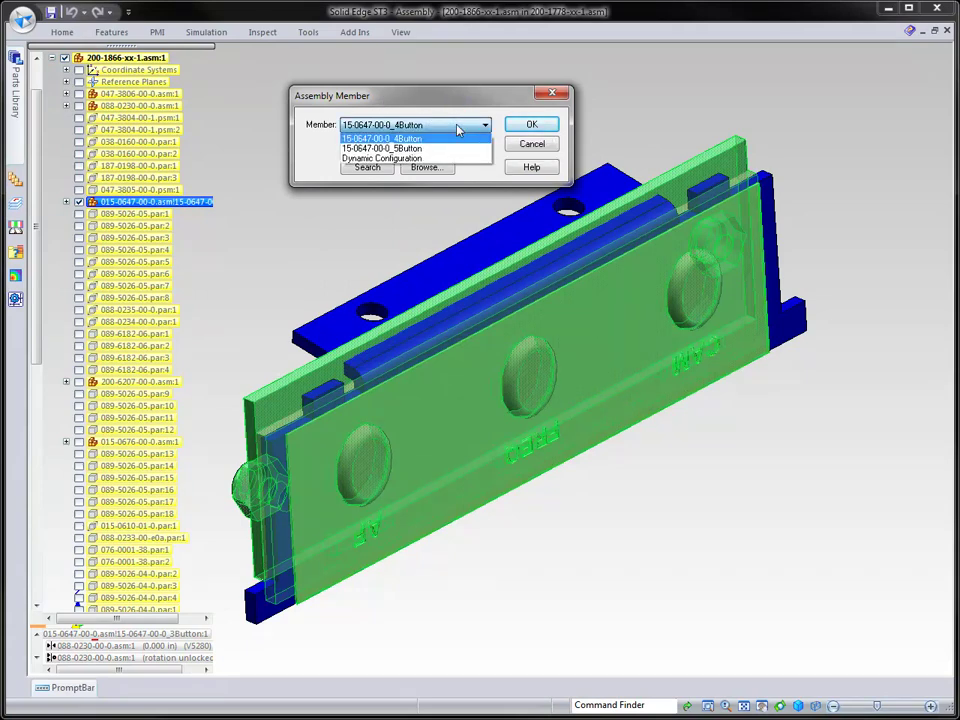
{"action": "left_click", "coordinate": [421, 139]}
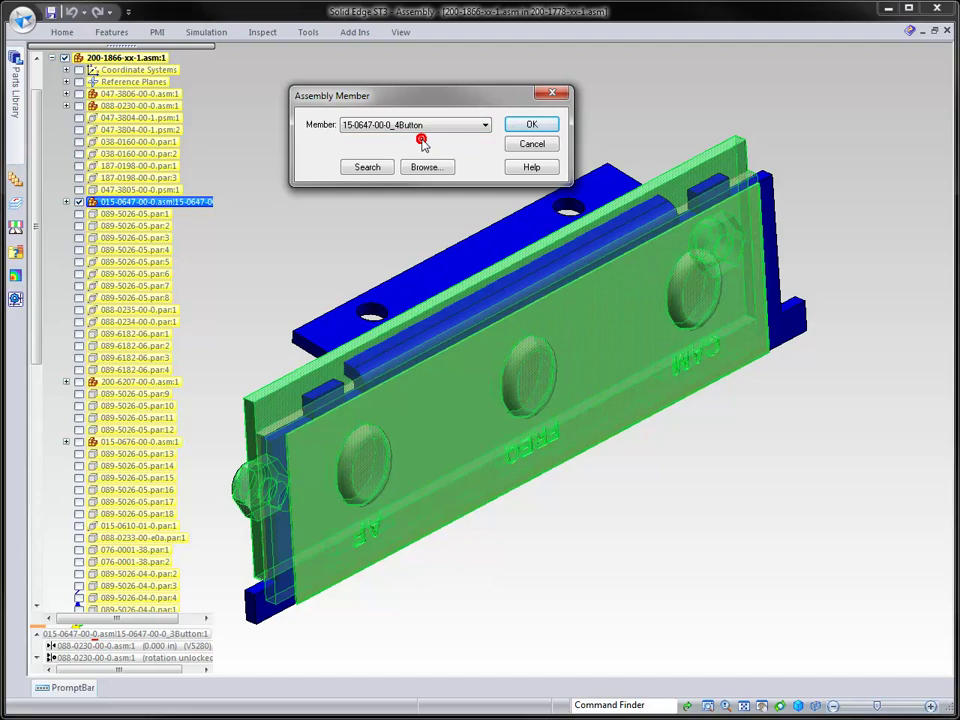
{"action": "left_click", "coordinate": [527, 125]}
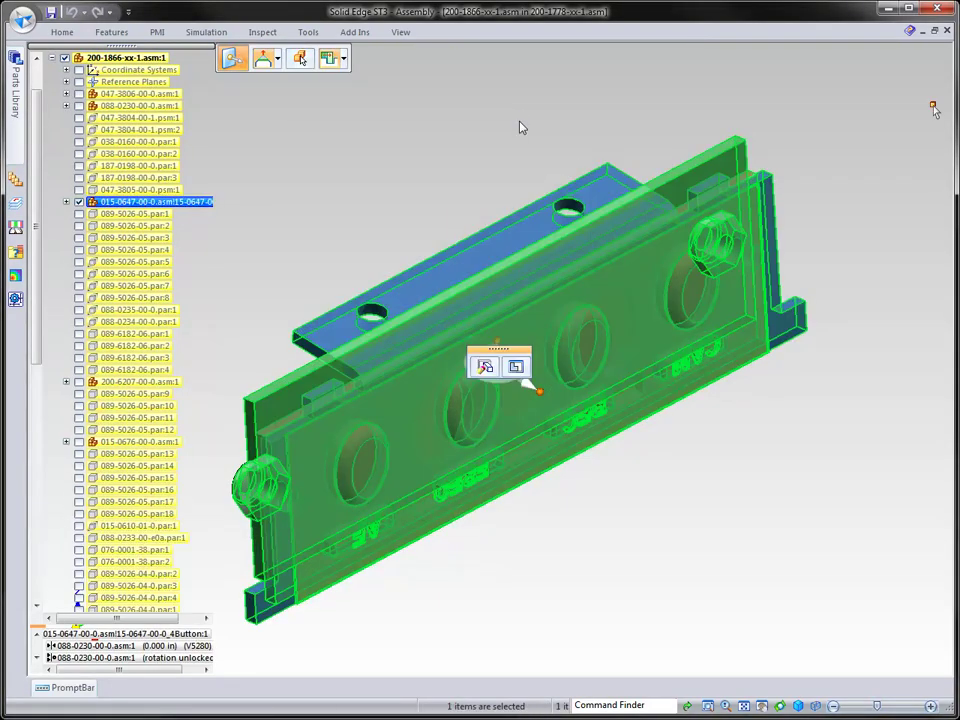
{"action": "left_click", "coordinate": [519, 122]}
{"action": "left_click", "coordinate": [205, 202]}
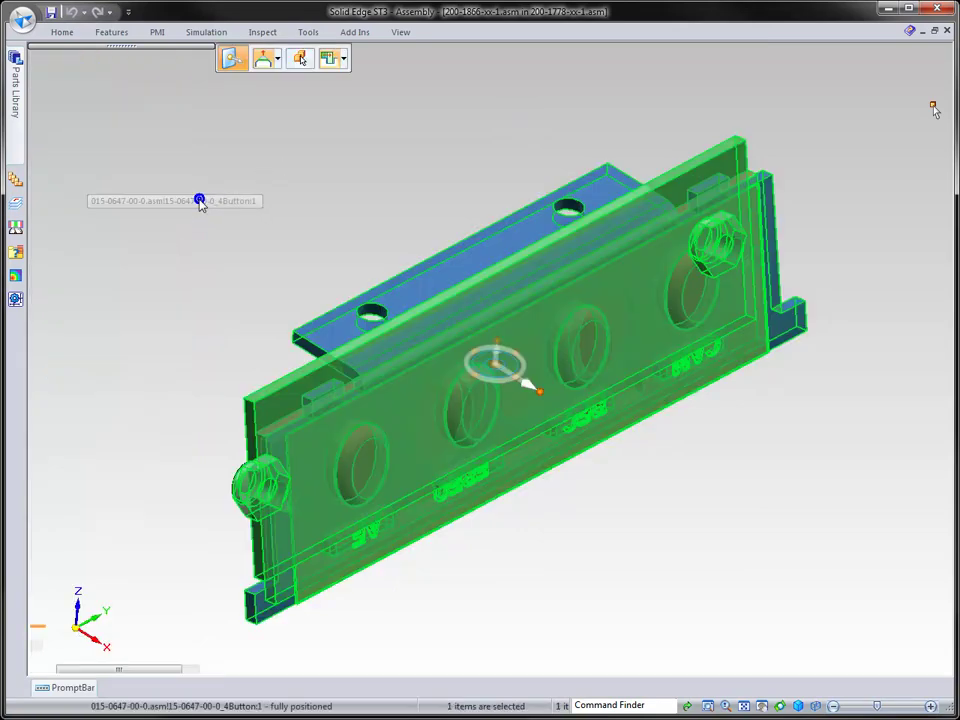
{"action": "right_click", "coordinate": [200, 201]}
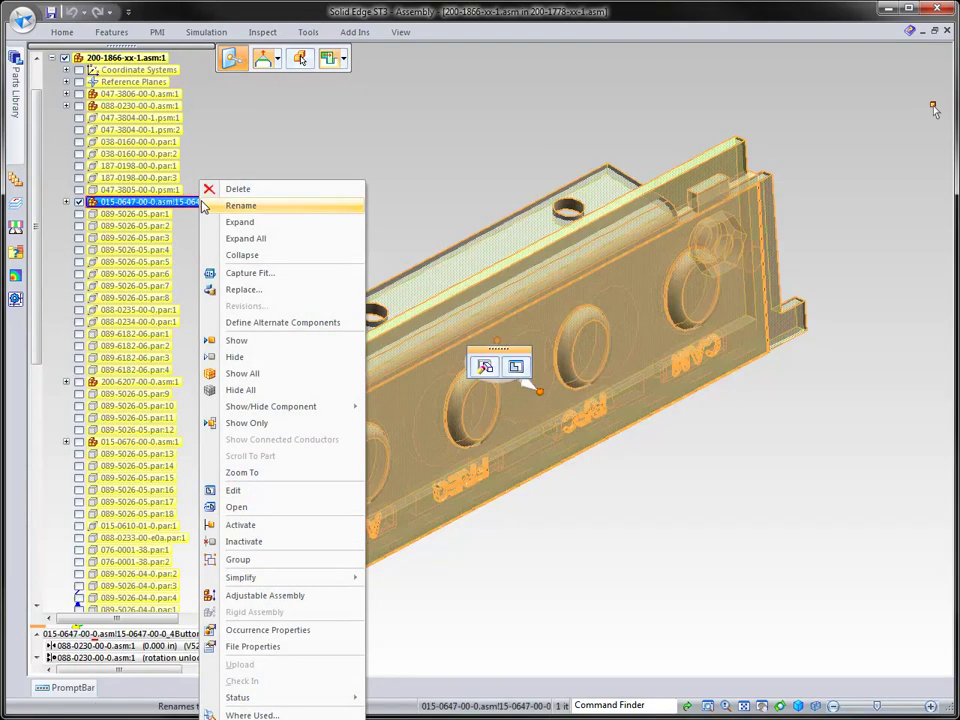
{"action": "left_click", "coordinate": [243, 289]}
{"action": "left_click", "coordinate": [465, 349]}
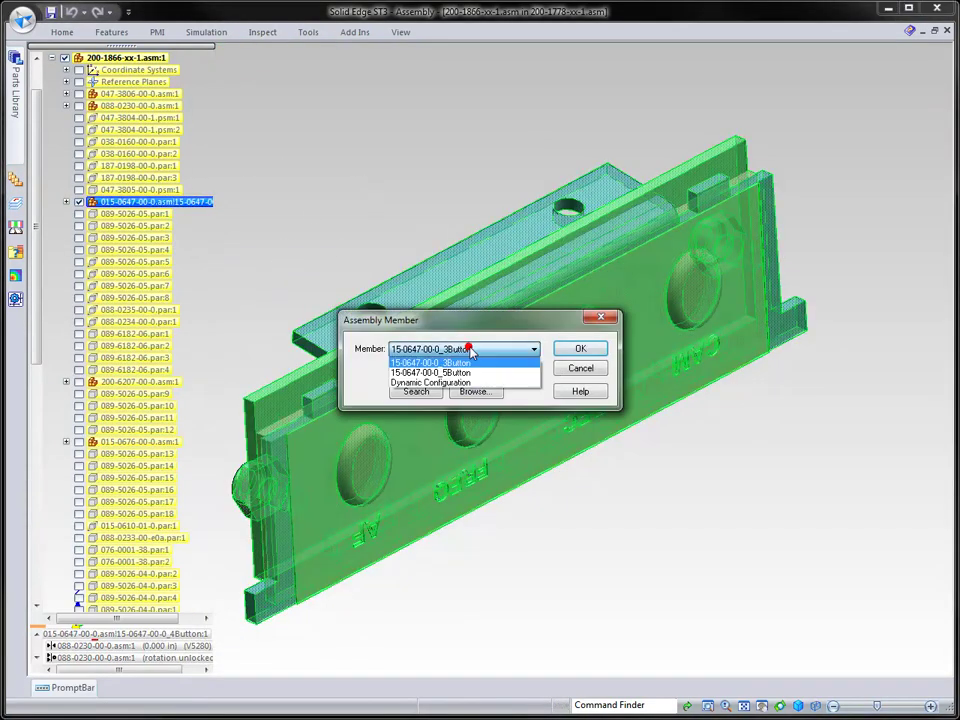
{"action": "left_click", "coordinate": [467, 370]}
{"action": "left_click", "coordinate": [580, 348]}
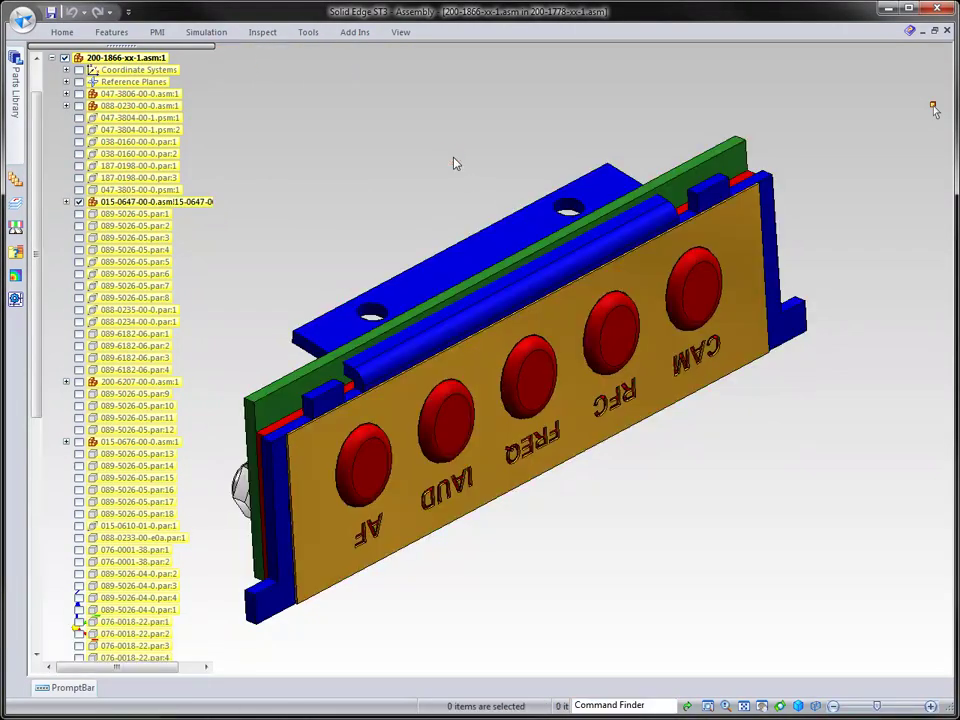
Try a Dynamic Configuration replacement of the button panel with 4 Button.par substituted for 5 Button.par:1, and cancel it
{"action": "right_click", "coordinate": [195, 203]}
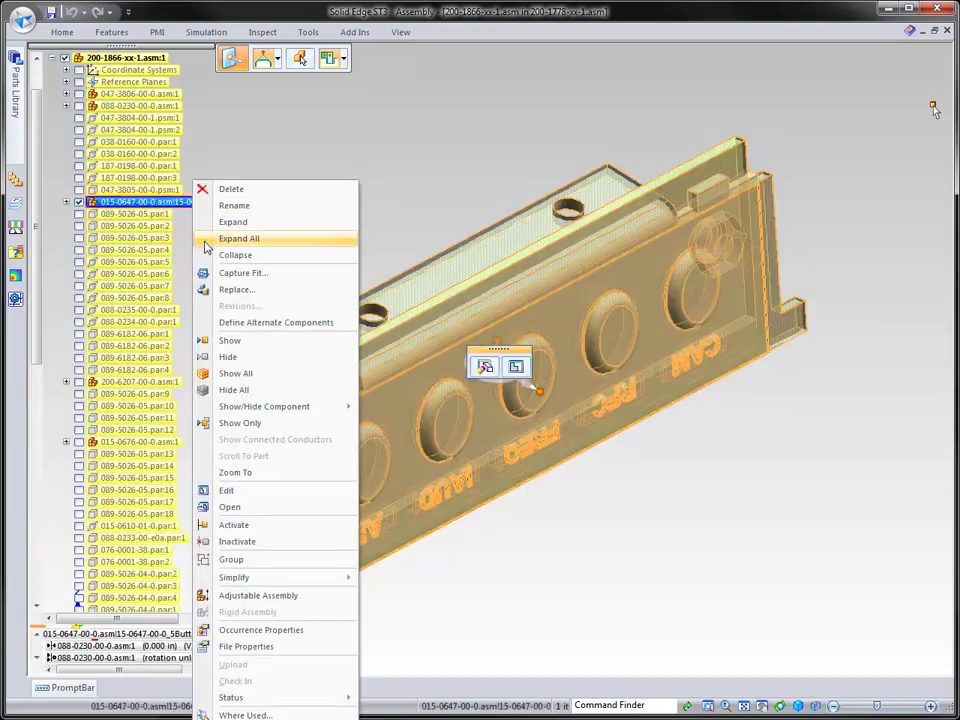
{"action": "left_click", "coordinate": [246, 289]}
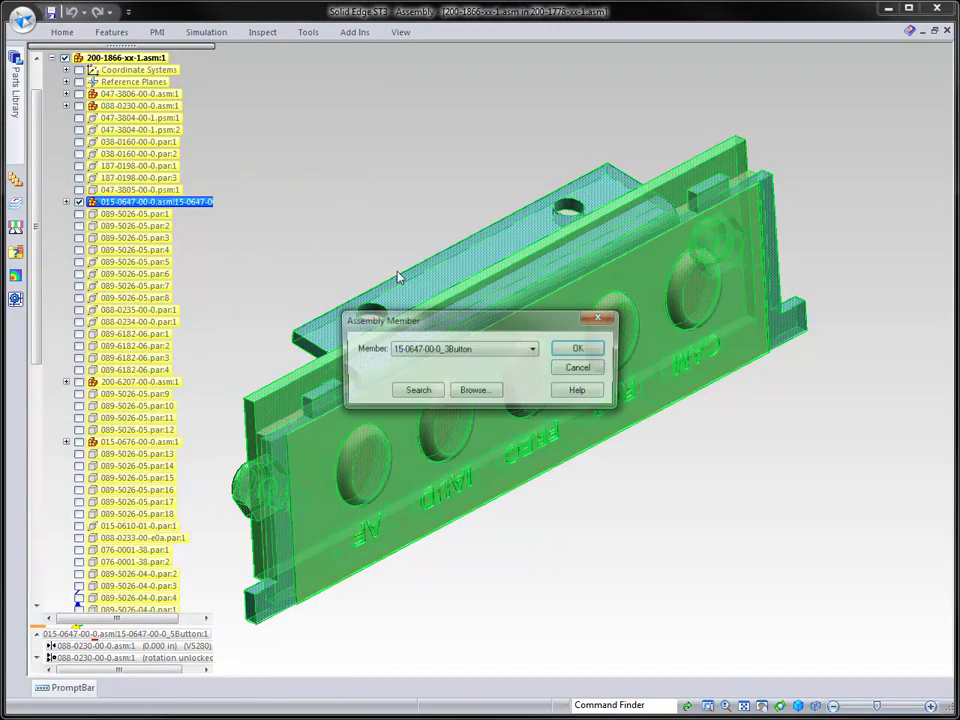
{"action": "left_click", "coordinate": [467, 345]}
{"action": "left_click", "coordinate": [454, 382]}
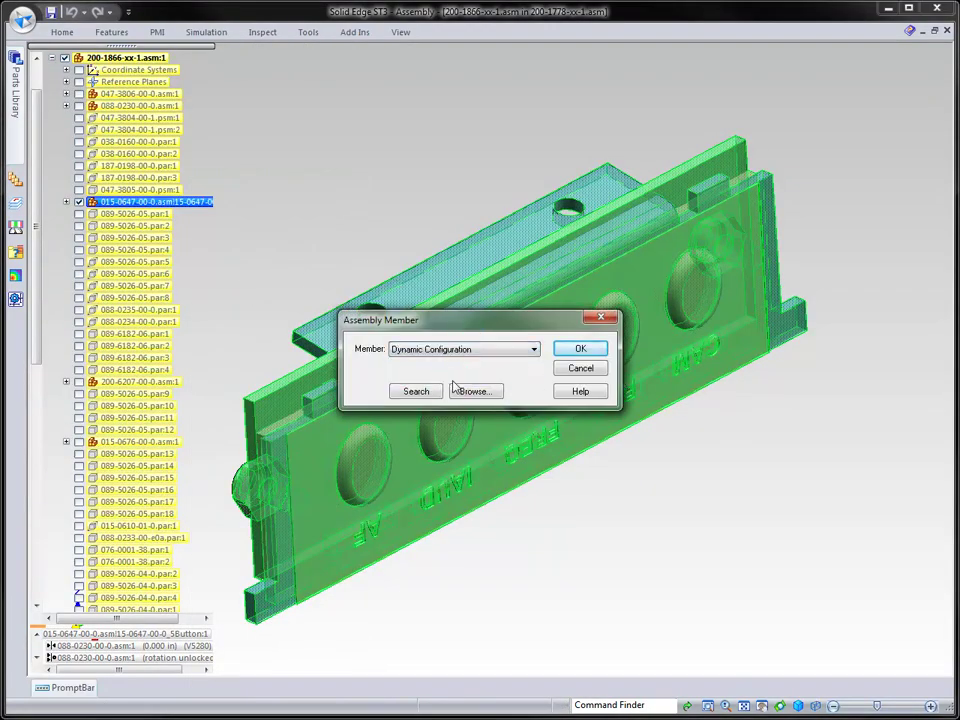
{"action": "left_click", "coordinate": [580, 350]}
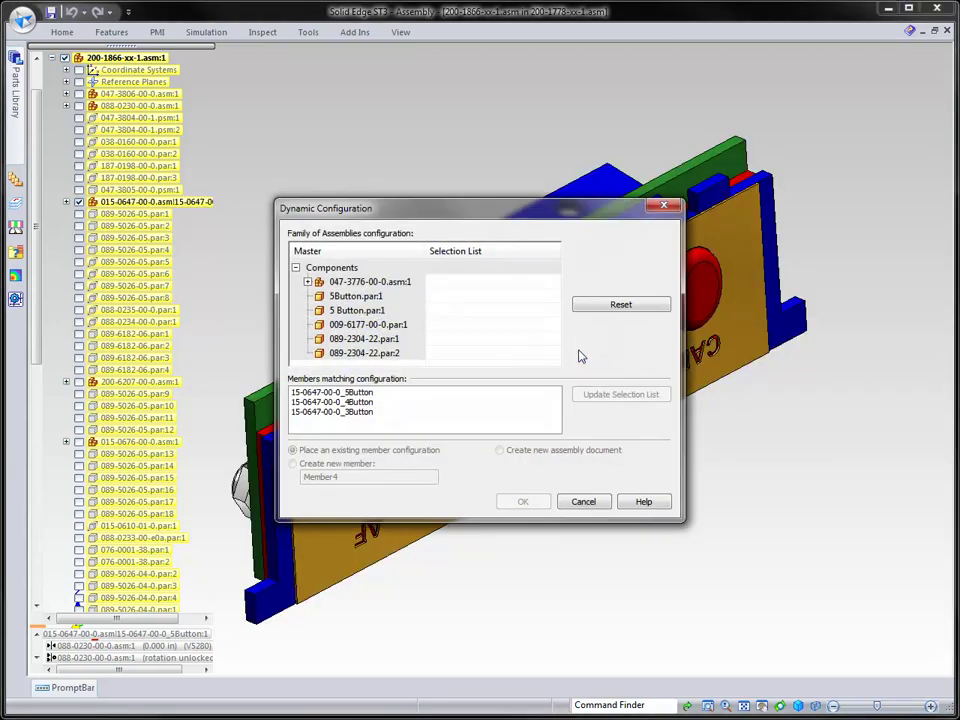
{"action": "left_click", "coordinate": [494, 282]}
{"action": "left_click", "coordinate": [553, 282]}
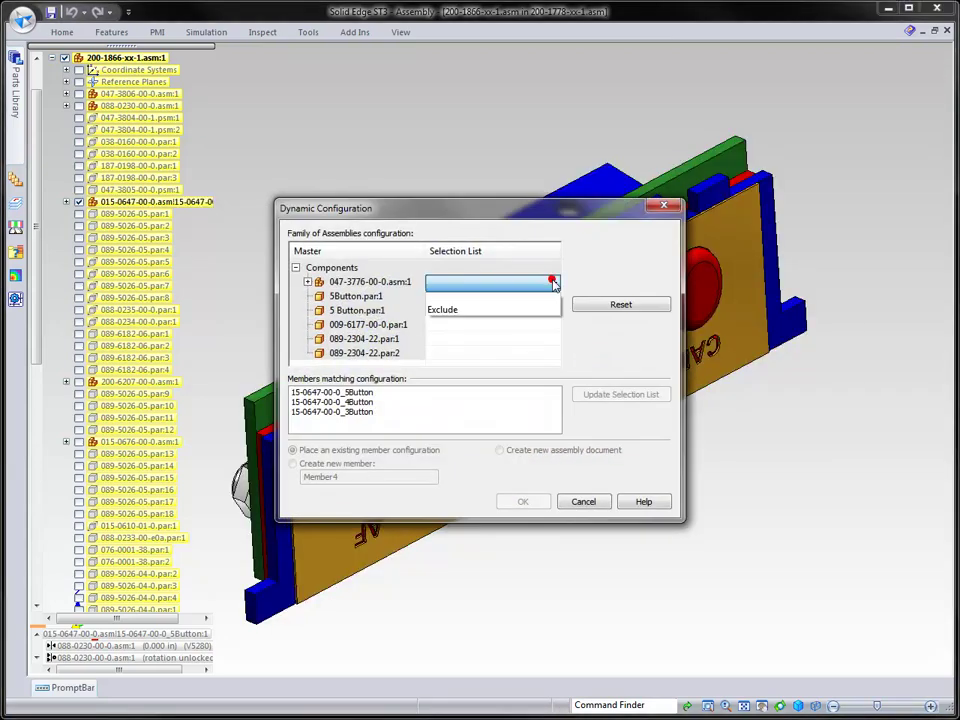
{"action": "left_click", "coordinate": [507, 325]}
{"action": "left_click", "coordinate": [502, 311]}
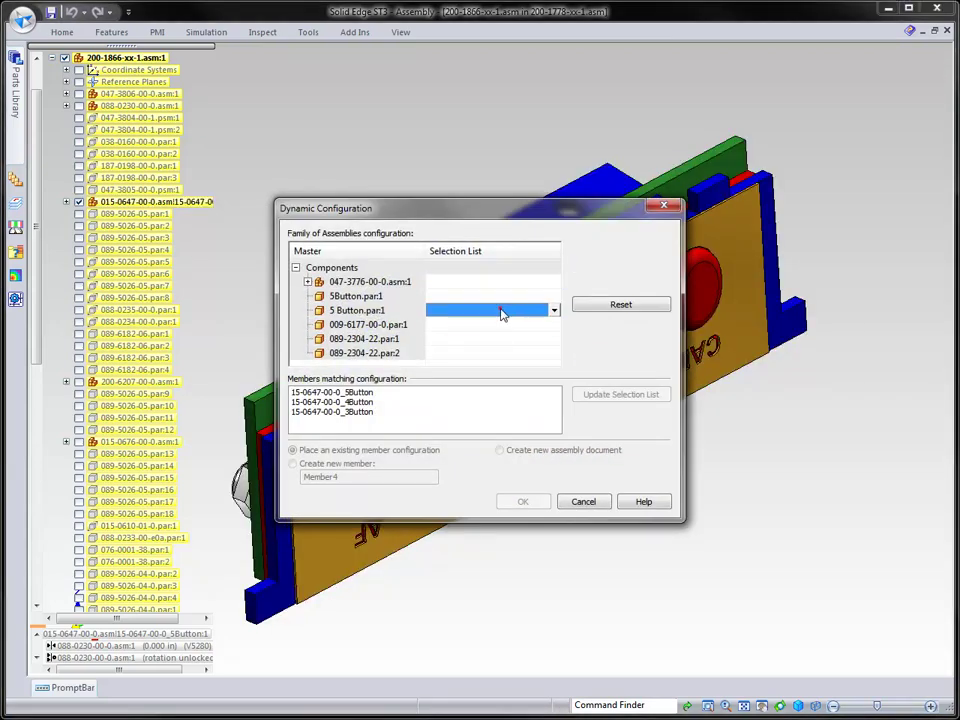
{"action": "left_click", "coordinate": [554, 312]}
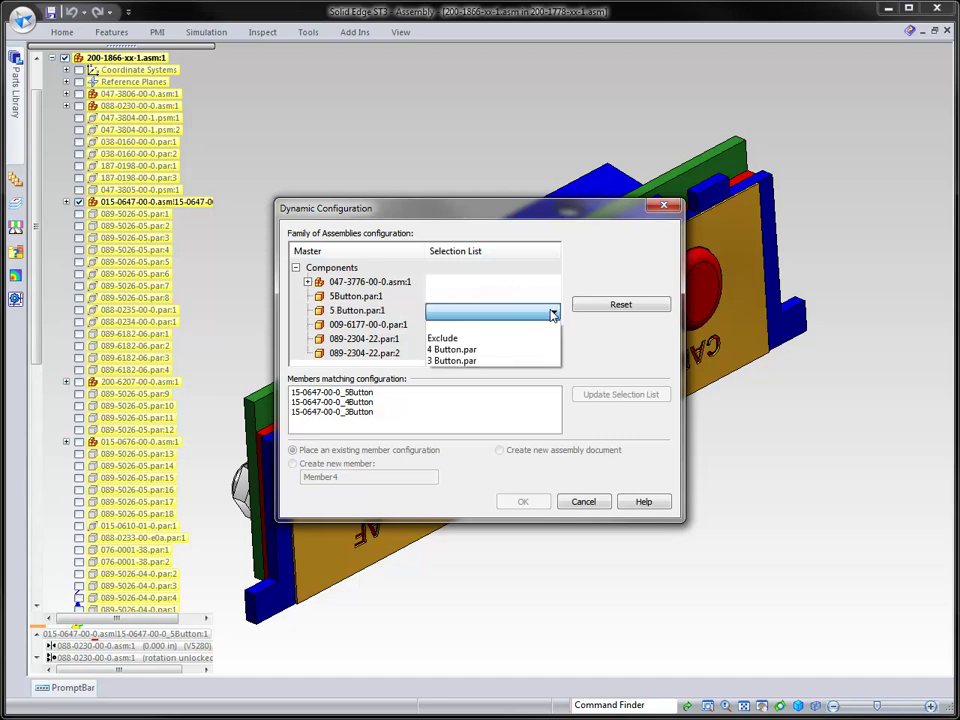
{"action": "left_click", "coordinate": [481, 350]}
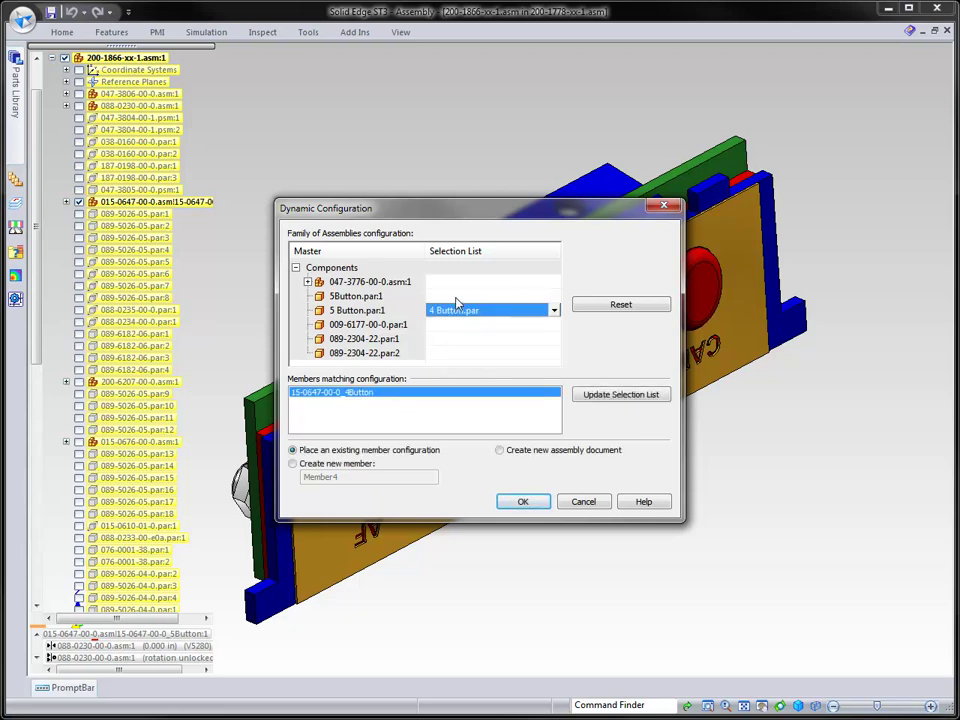
{"action": "left_click", "coordinate": [584, 502]}
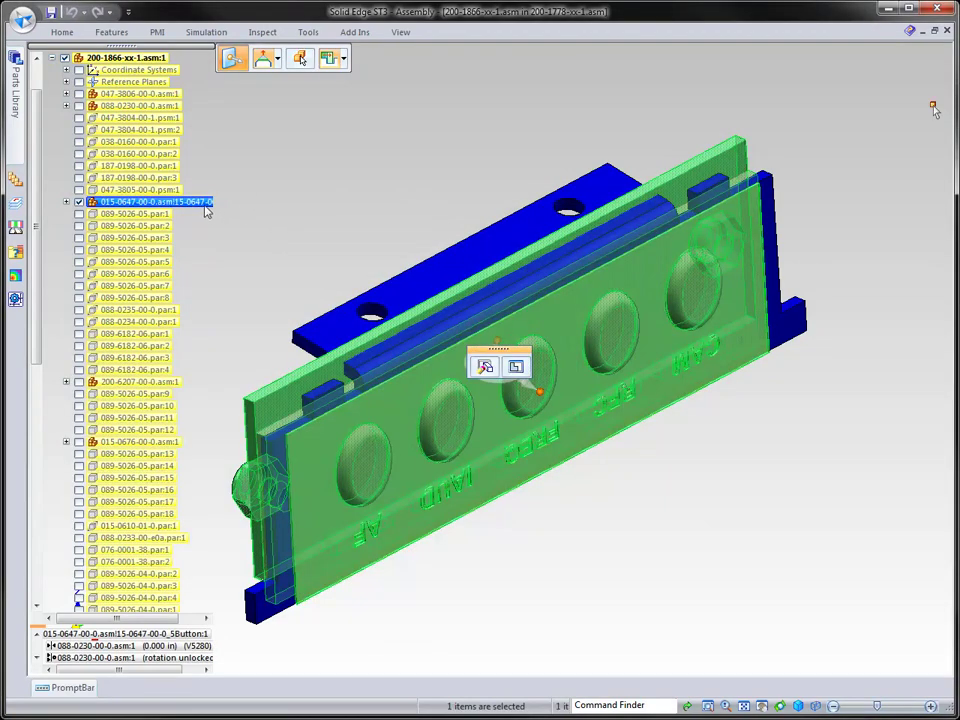
Close the in-place edit of 200-1866-xx-1 and return to the 200-1778-xx-1 assembly
{"action": "right_click_drag", "start_coordinate": [420, 195], "coordinate": [420, 131]}
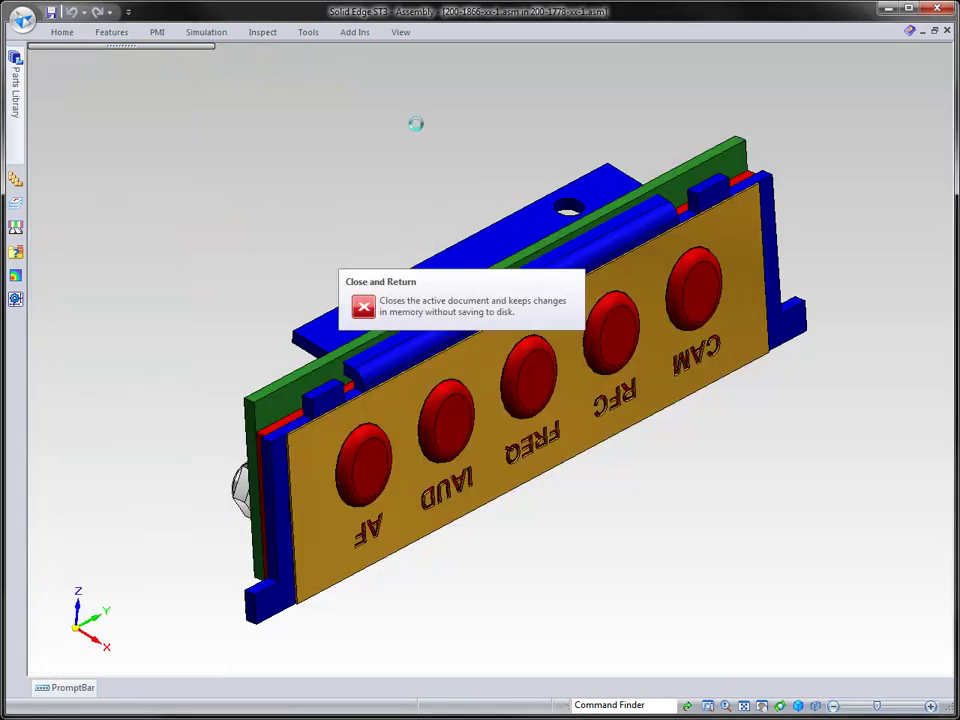